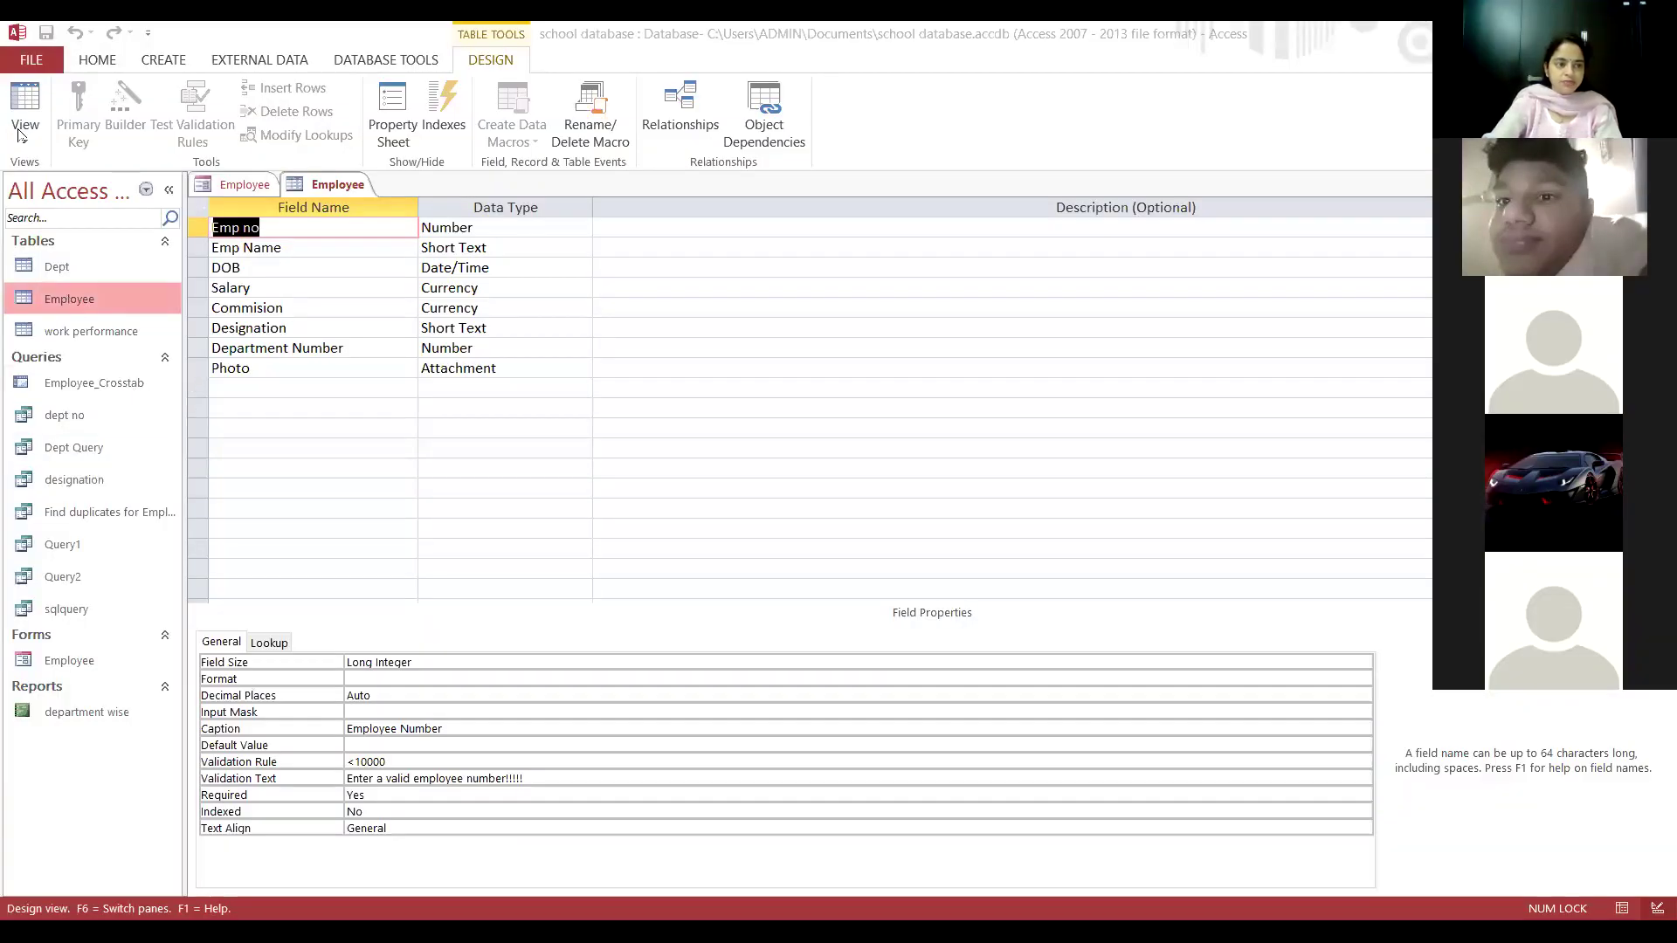
- Switch the Employee table to Datasheet view and widen the Department Number column
click(36, 103)
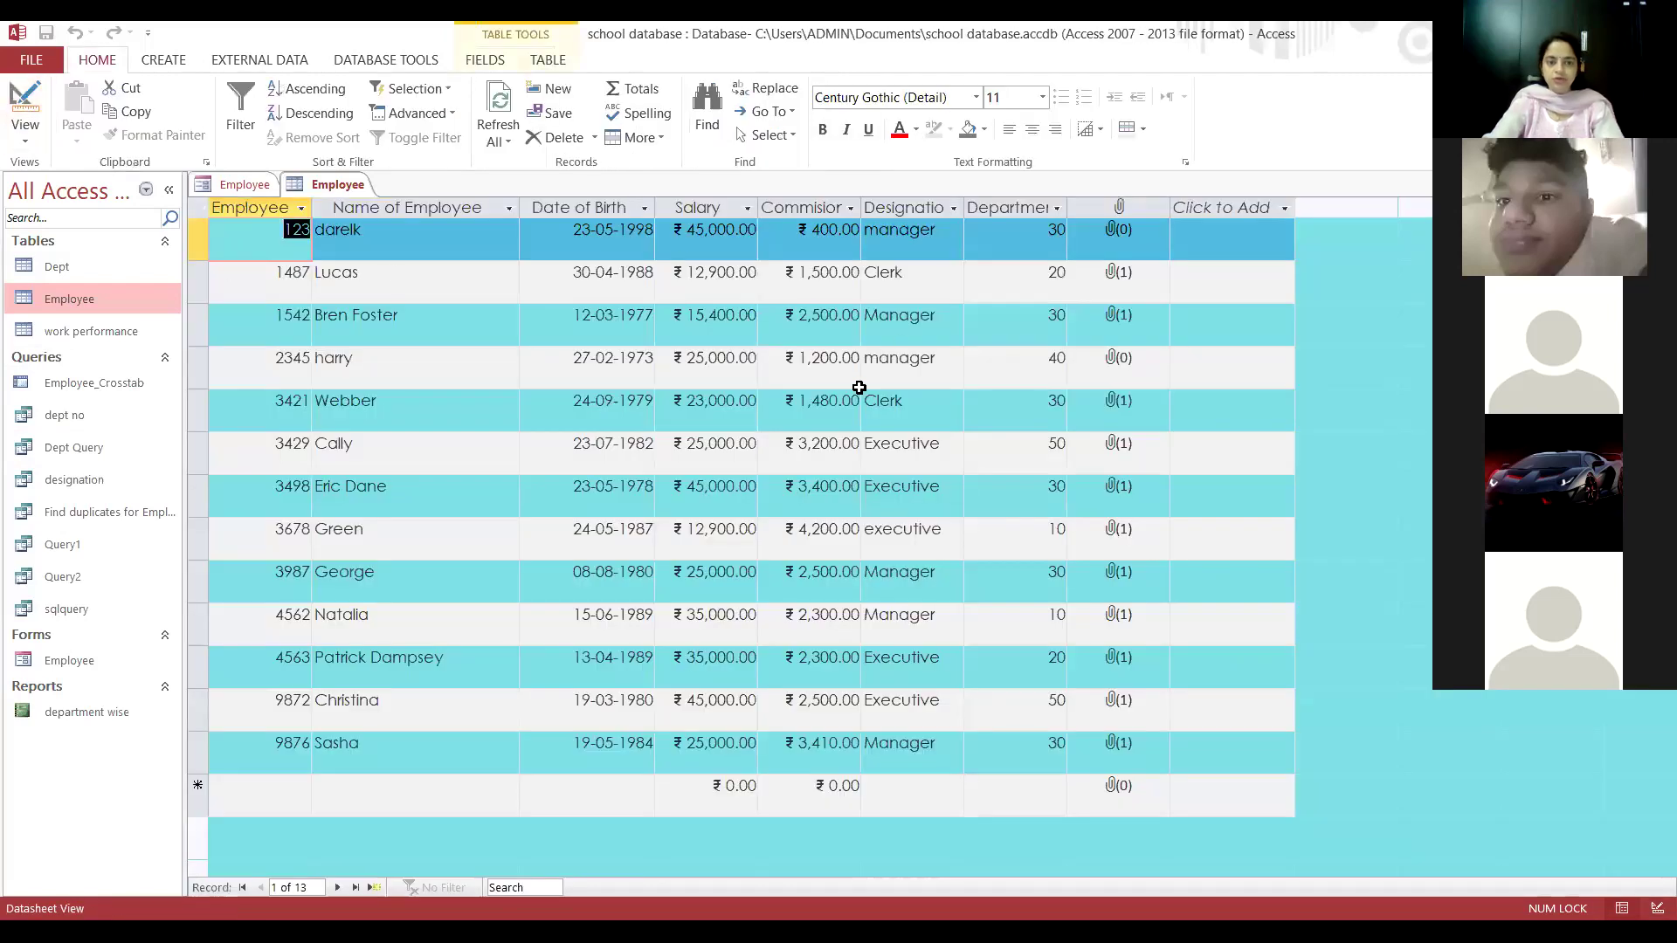
click(1047, 236)
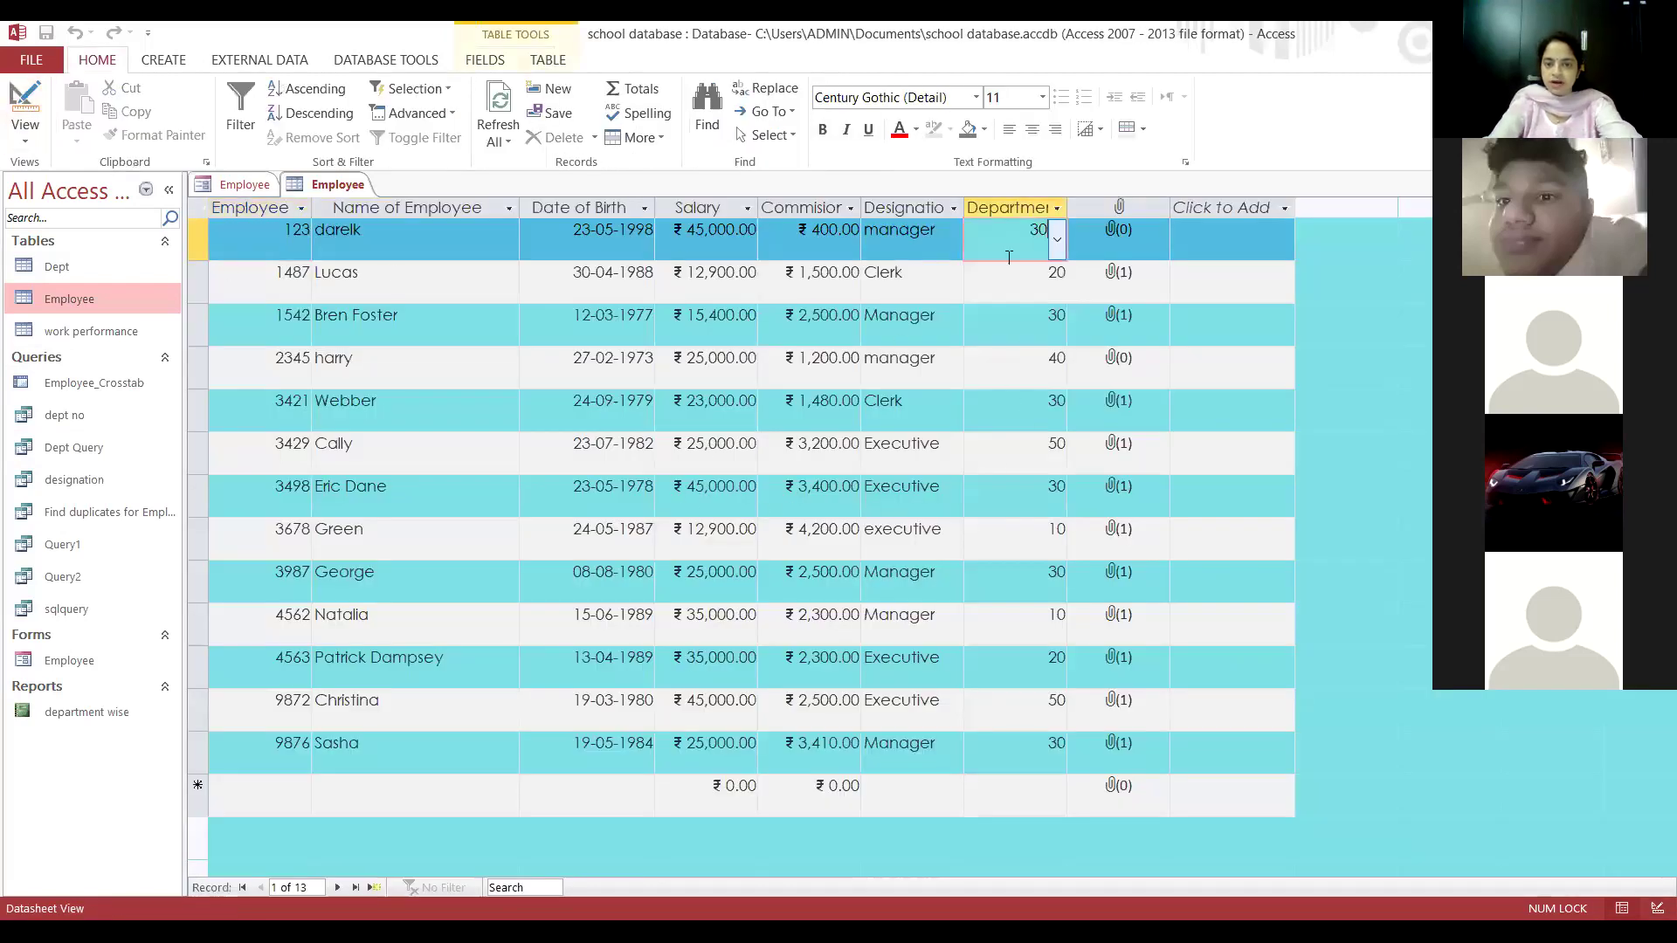
drag(1066, 210, 1123, 211)
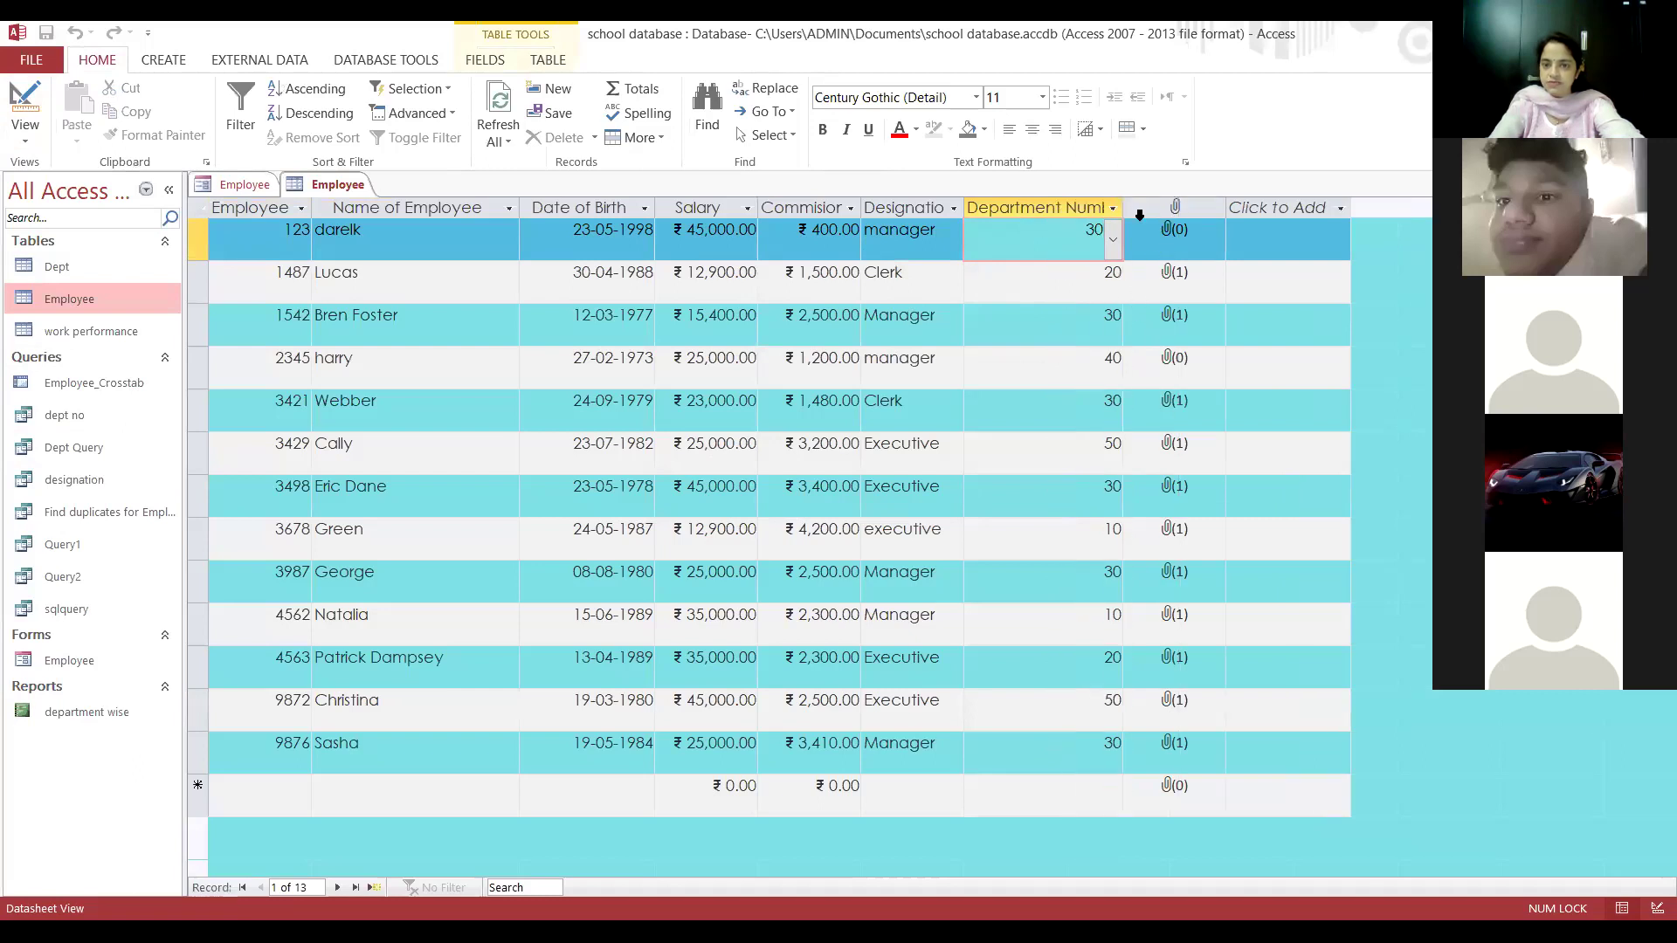
- Examine the Department Number column's sort and filter options and the first record's department lookup list, leaving both unchanged
click(1102, 209)
click(1112, 209)
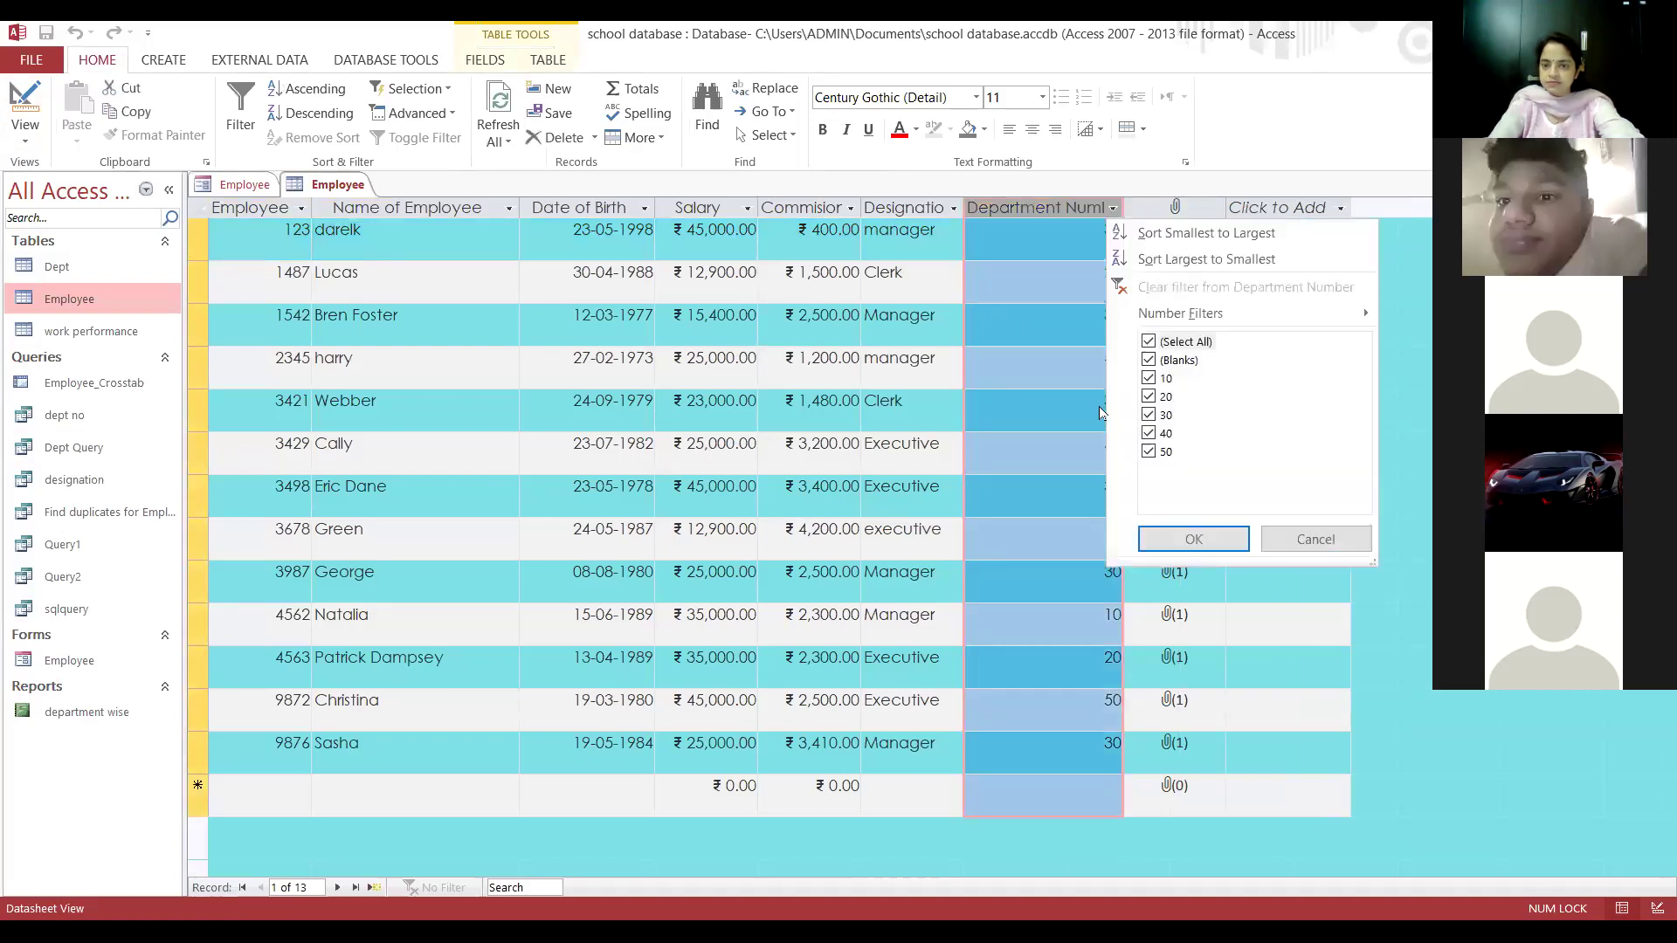
click(1085, 298)
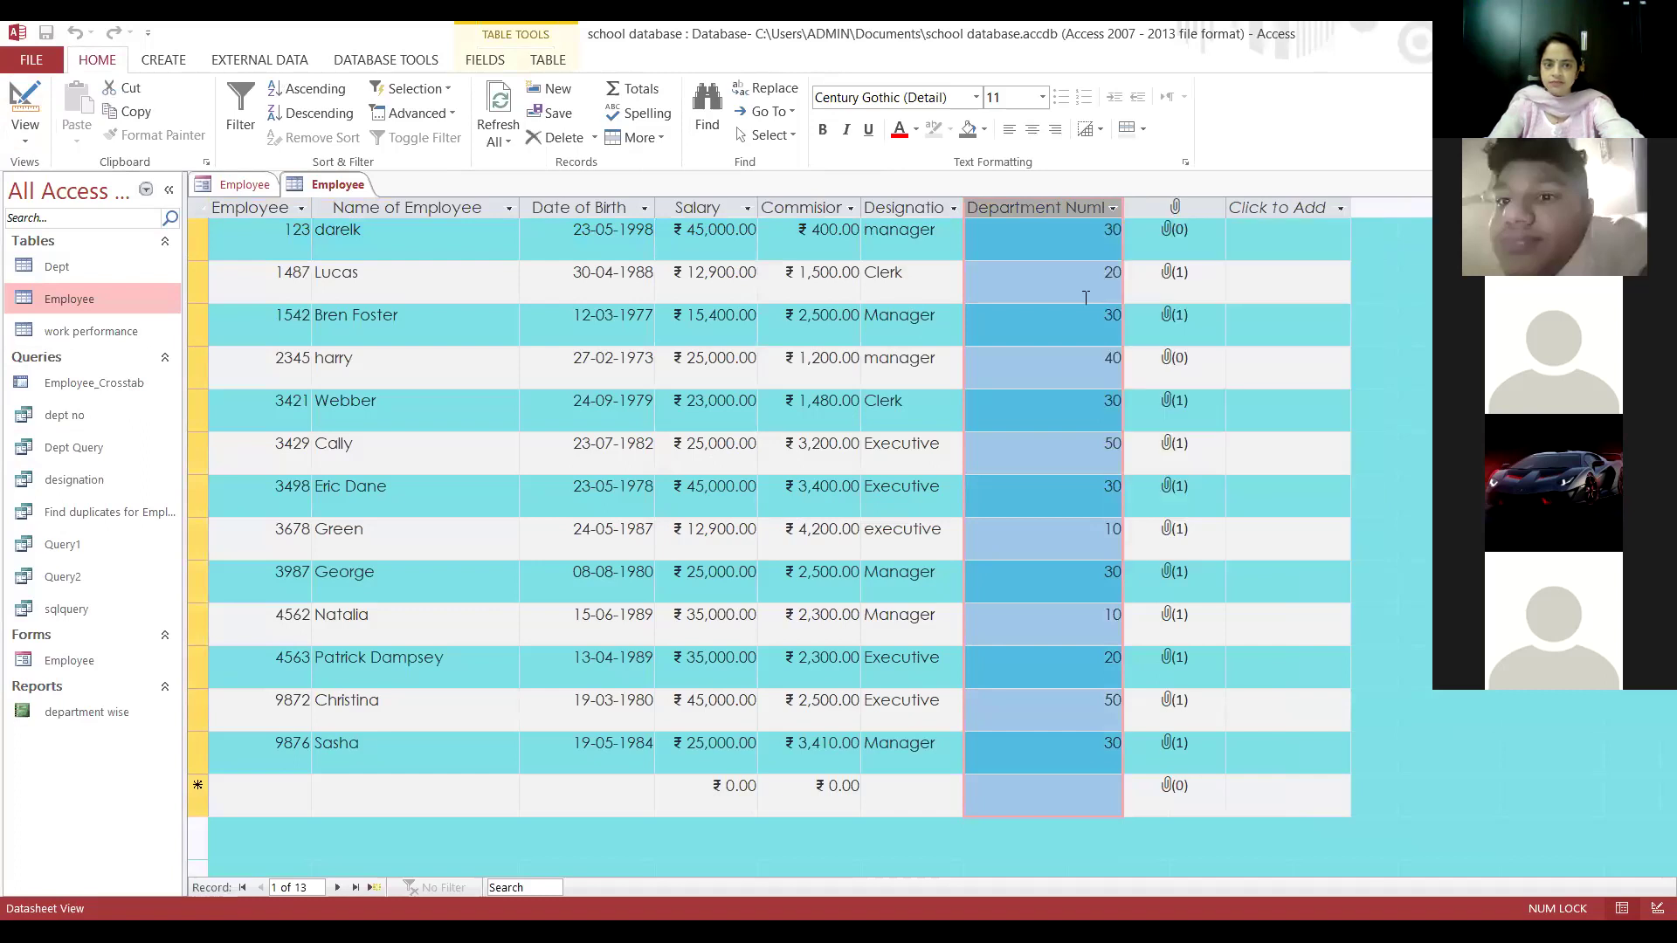
click(1111, 237)
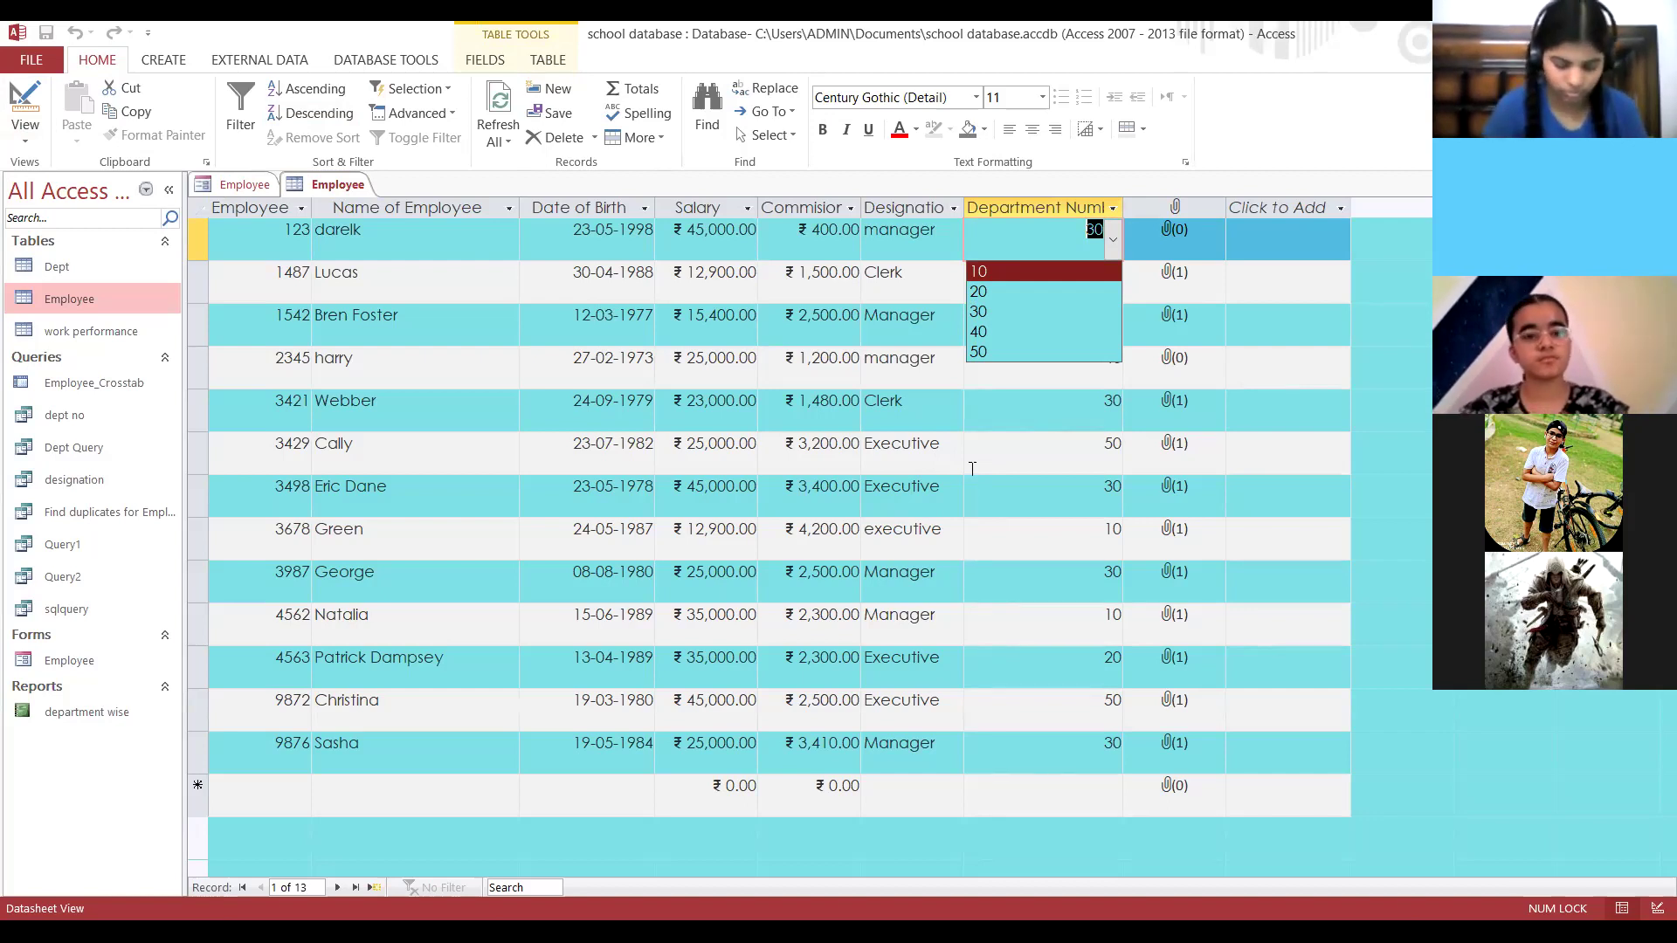
key(Escape)
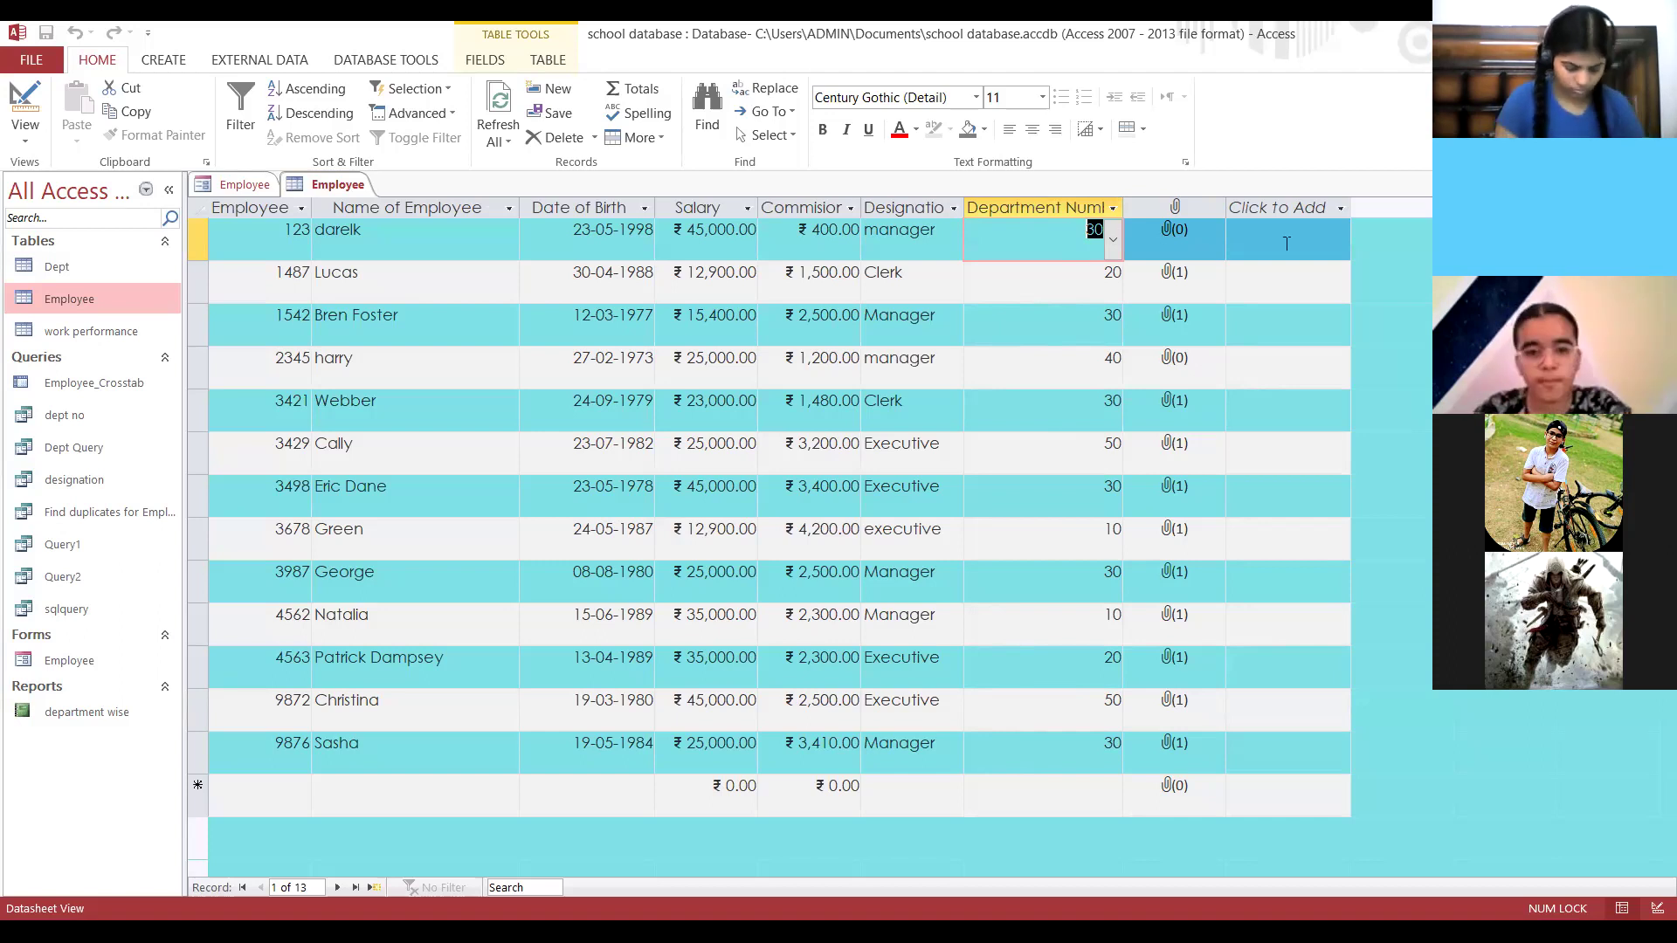
- Widen the attachment column in the Employee datasheet without adding a new field
mouse_move(1226, 207)
mouse_down()
mouse_move(1284, 210)
mouse_move(1229, 220)
mouse_up()
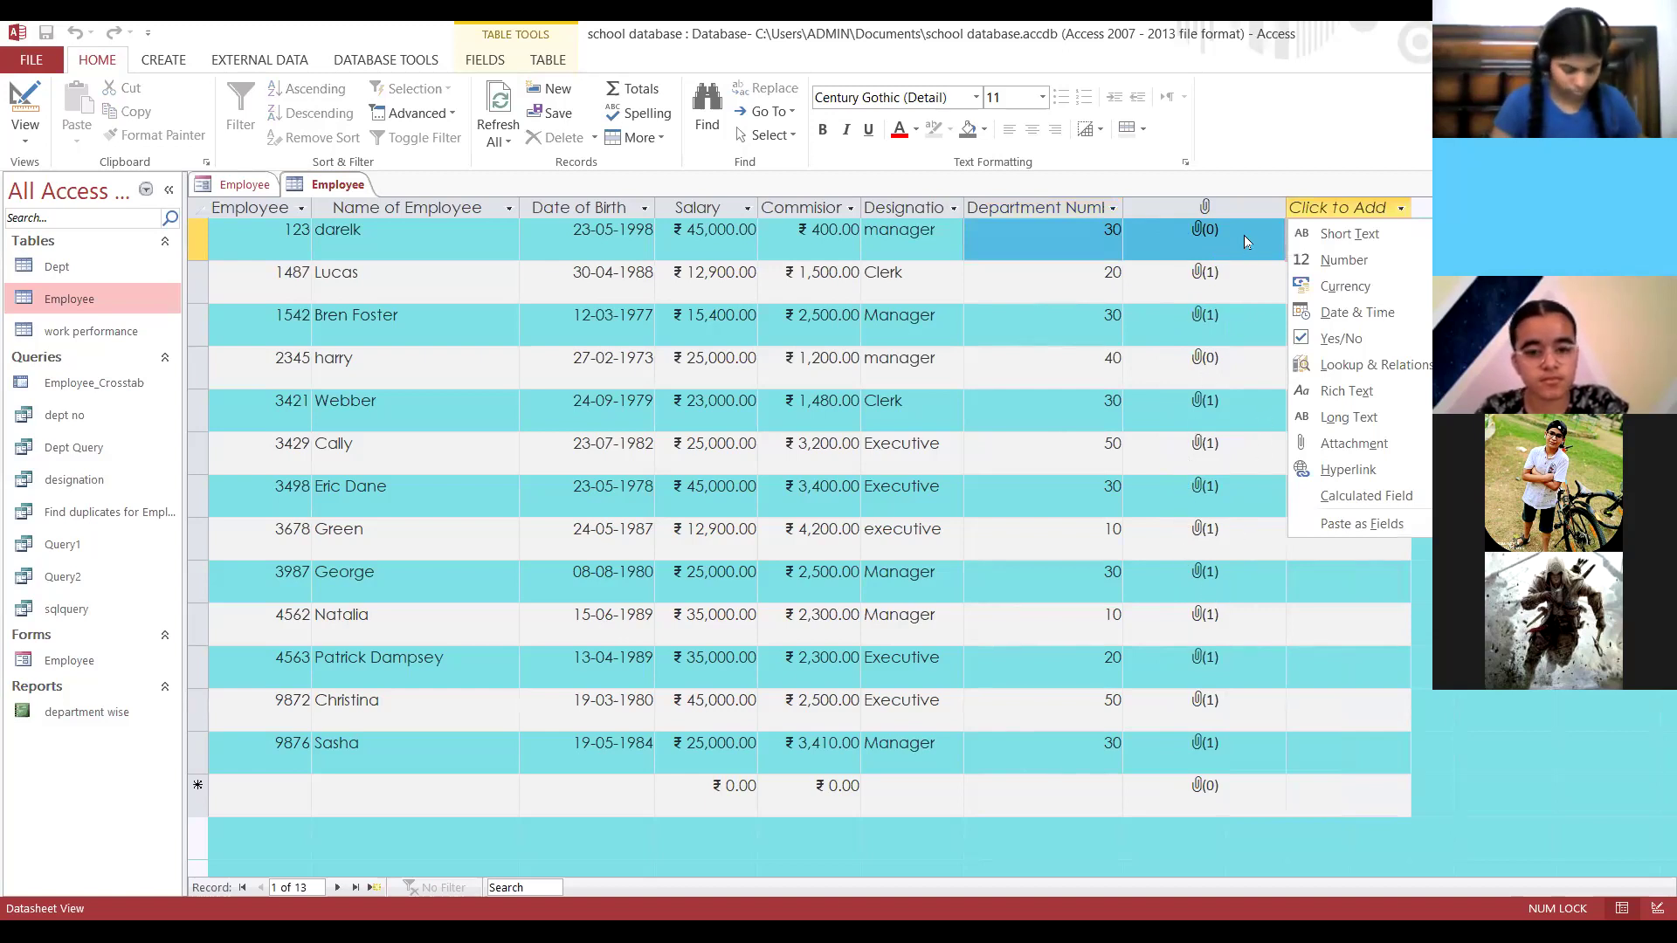
key(Escape)
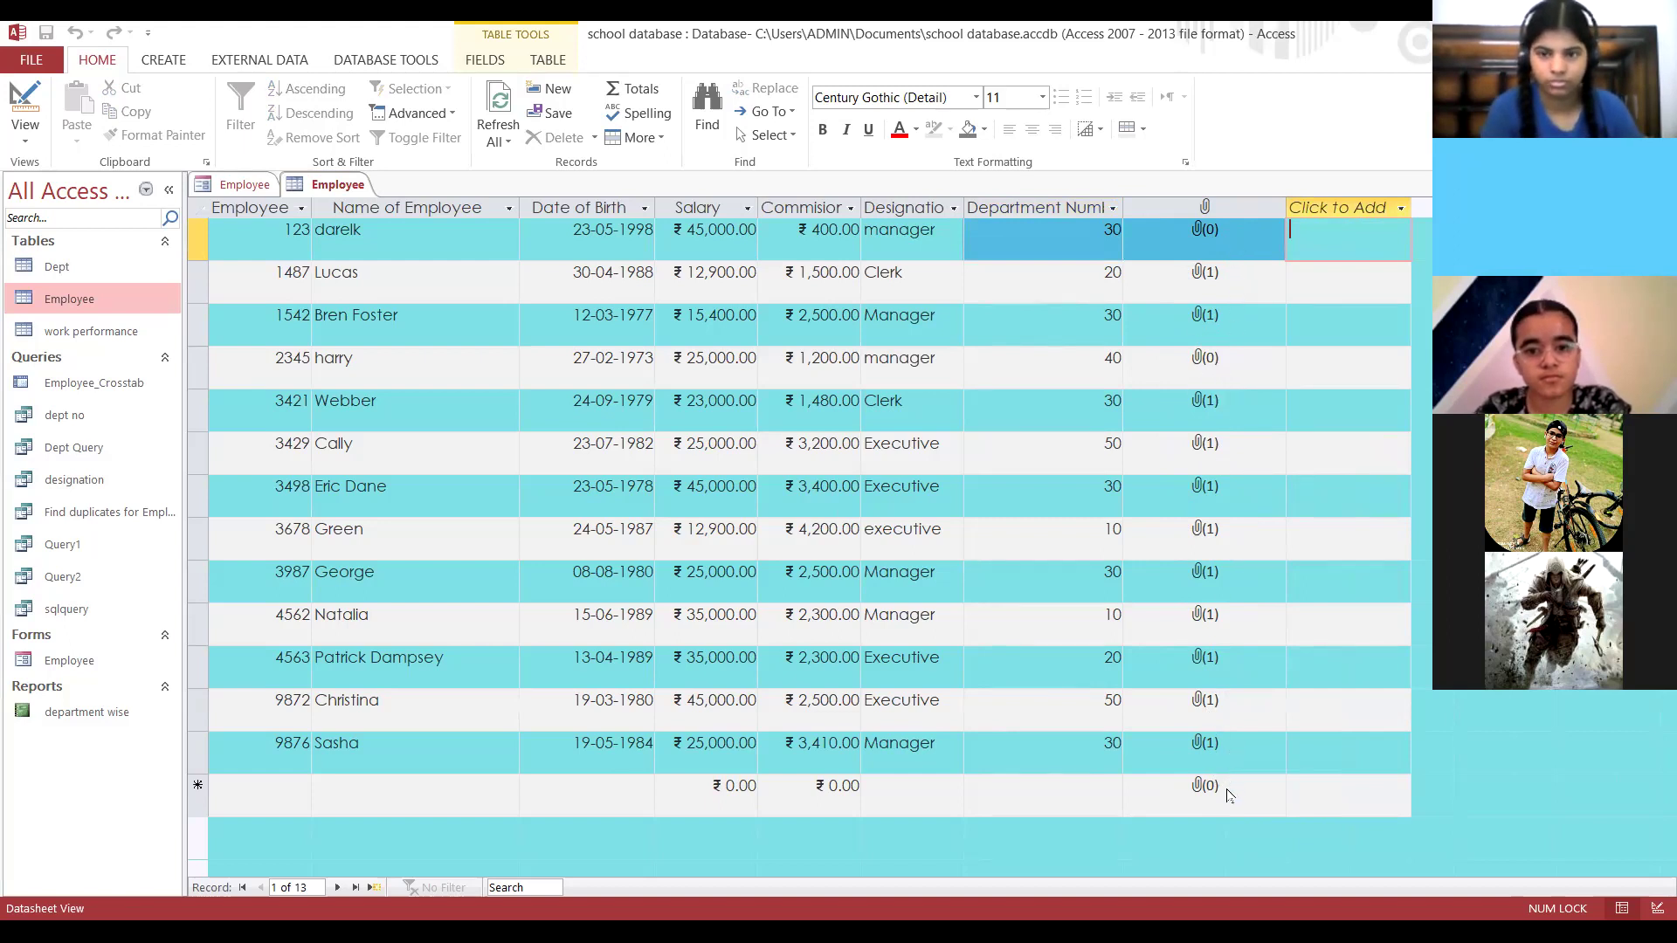
- Try to attach a JPG image from the Pictures folder to the blank new record in the Employee table
click(1214, 757)
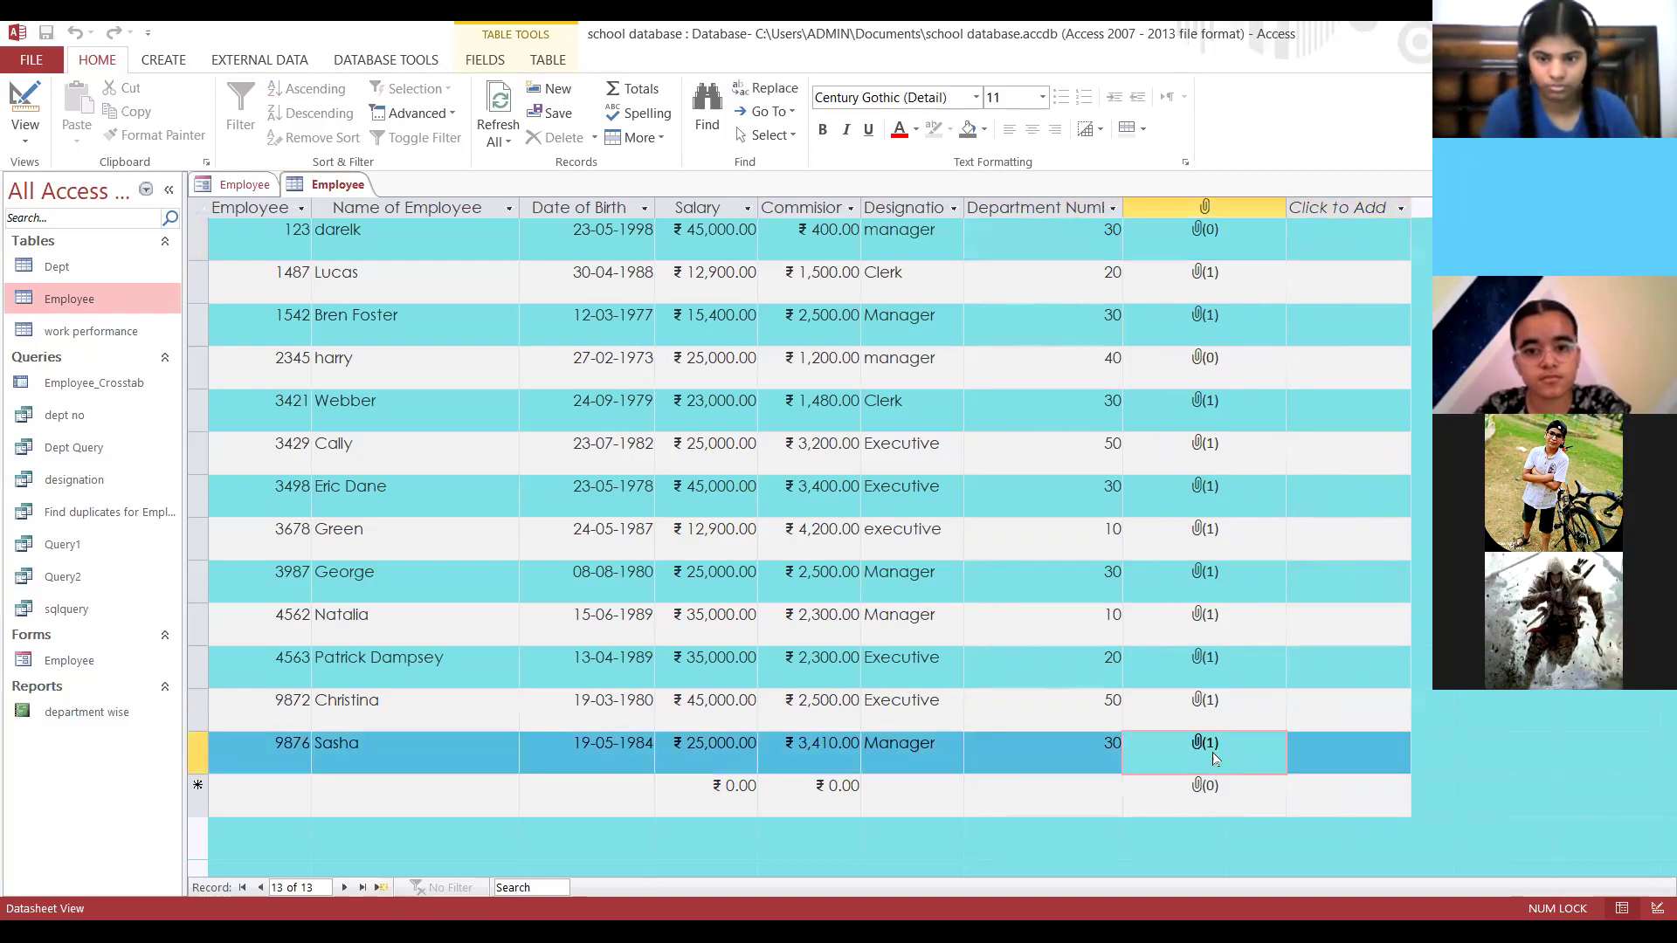
click(1230, 797)
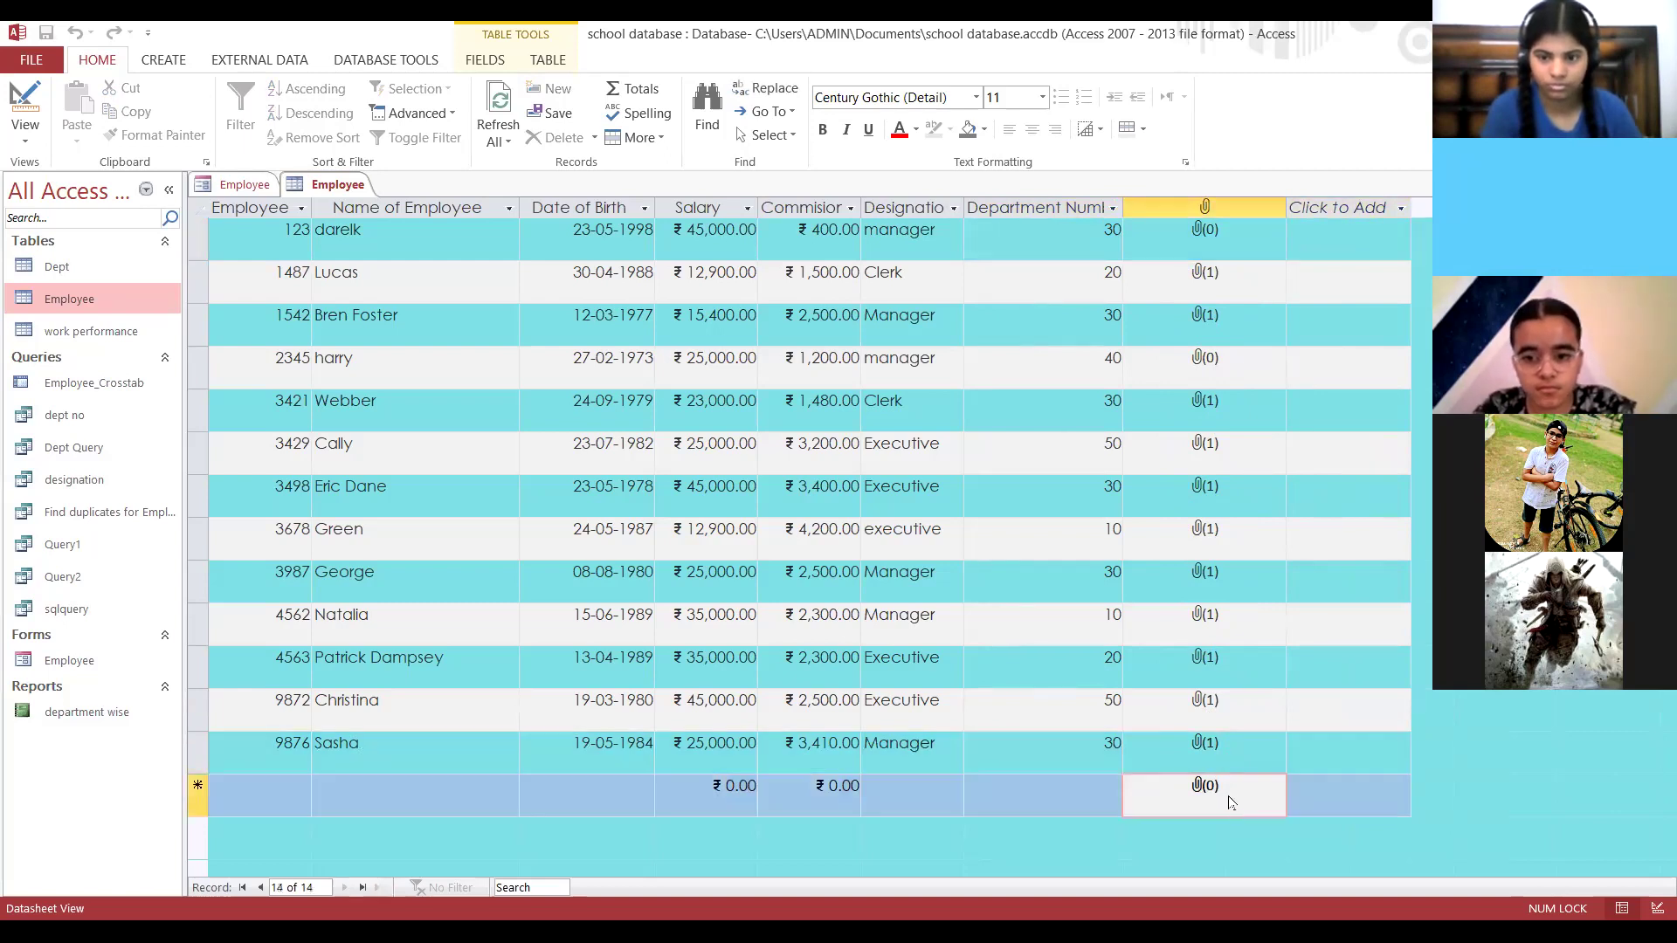
double_click(1229, 801)
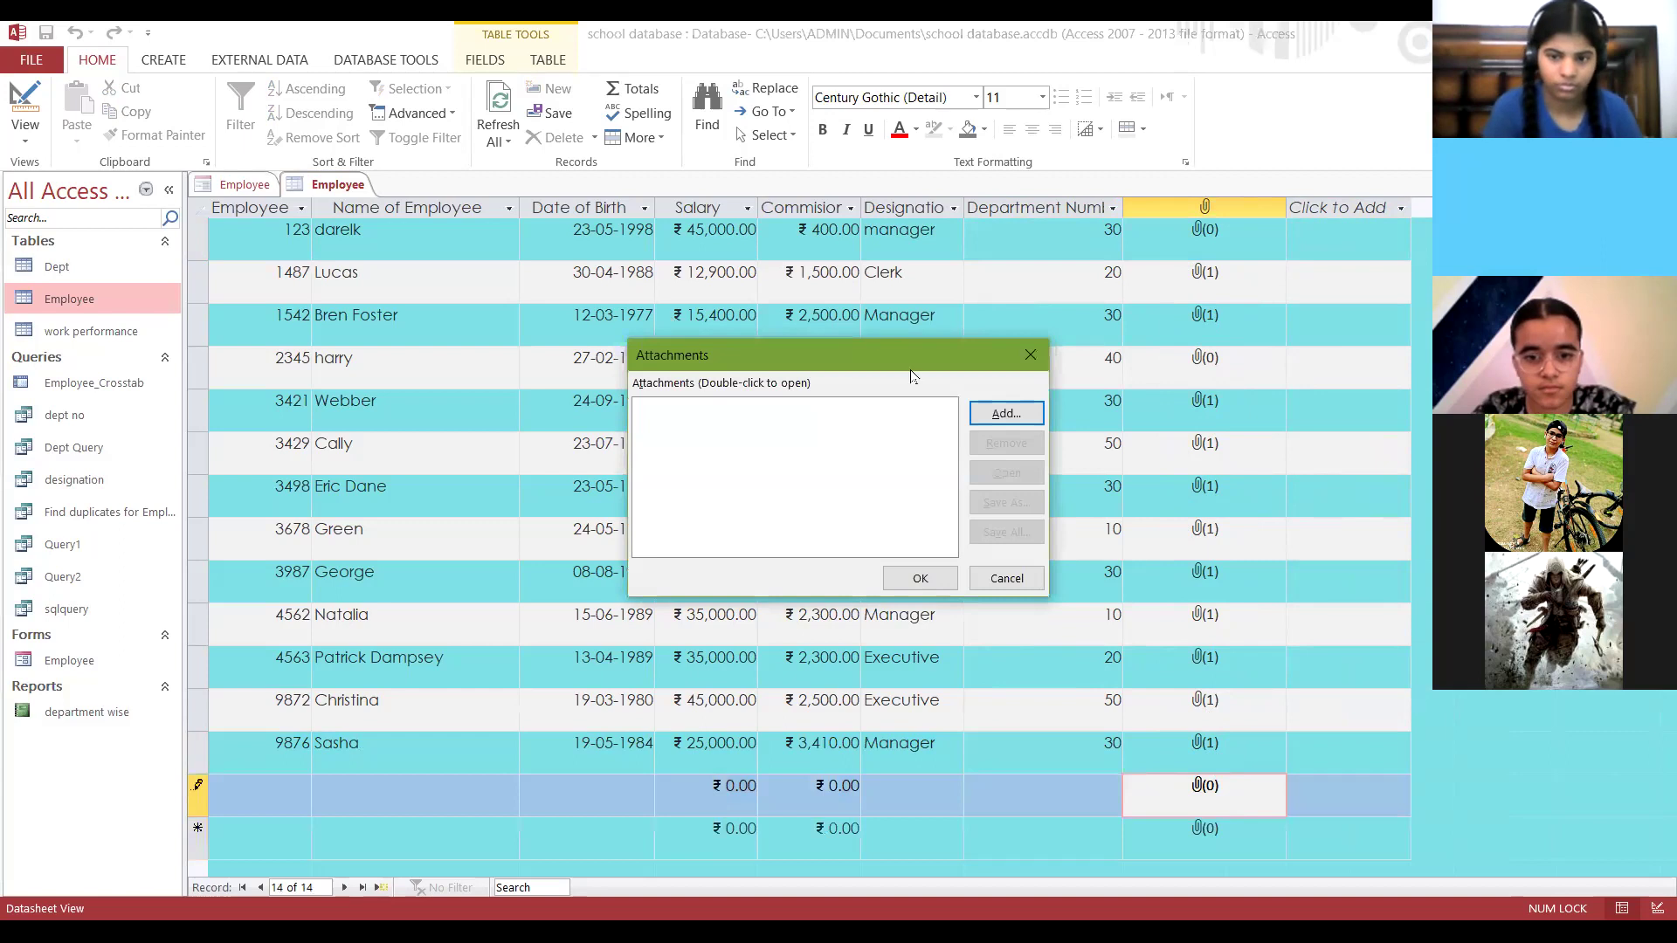
click(1003, 414)
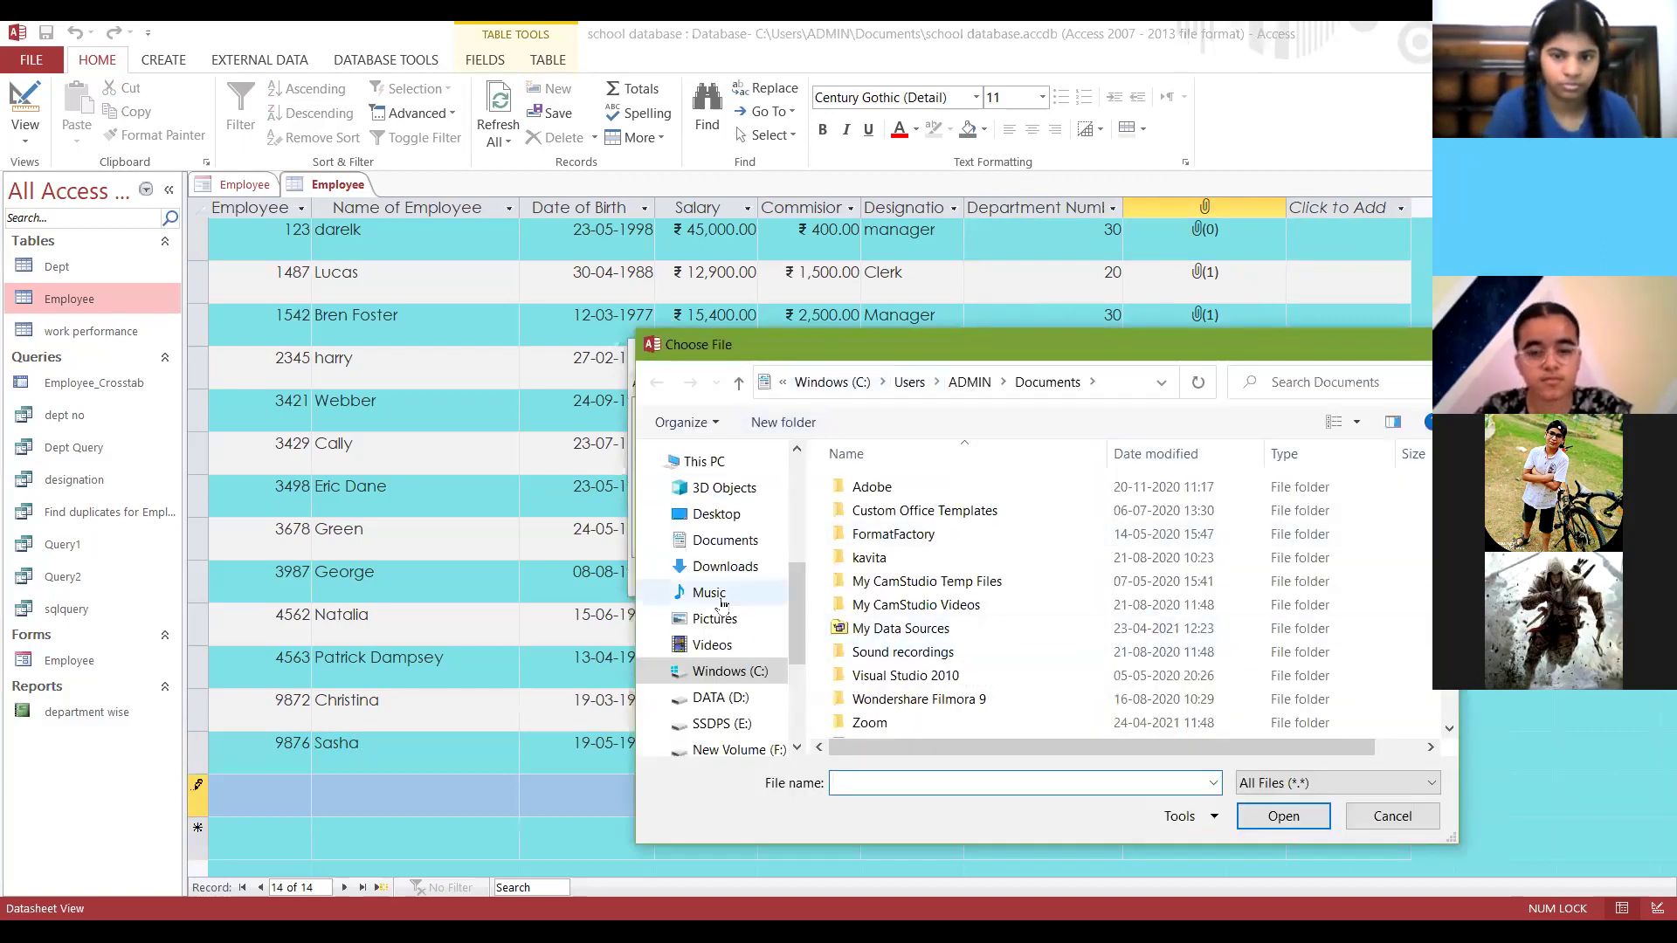
click(714, 618)
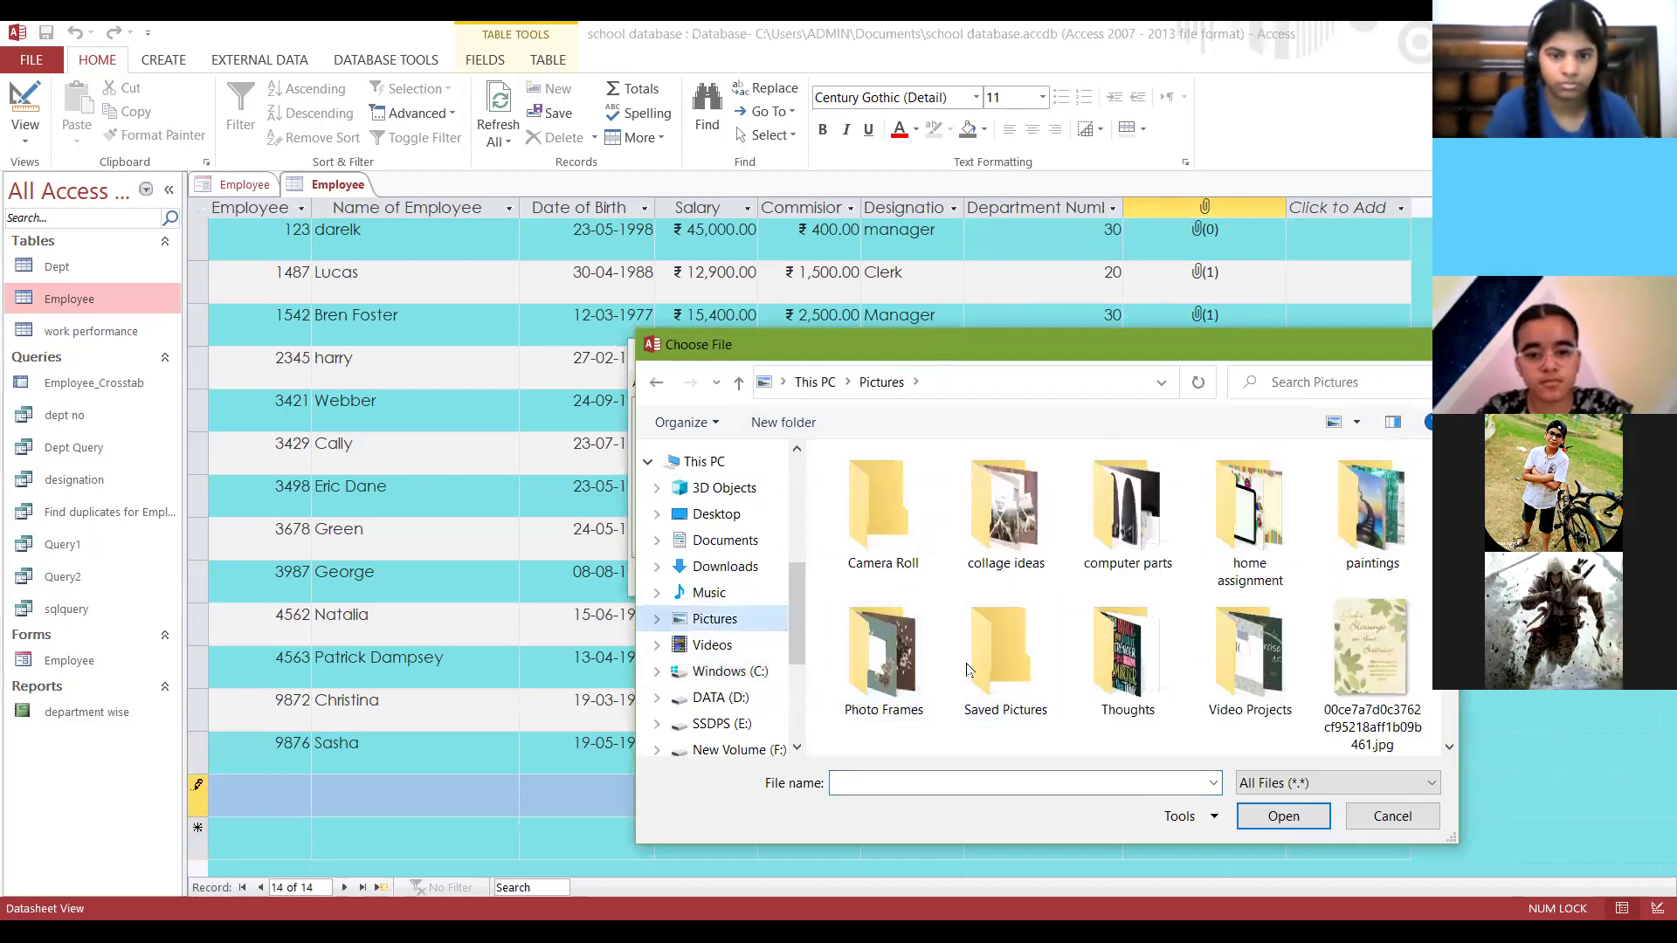
scroll(997, 638, down, 3)
double_click(1001, 652)
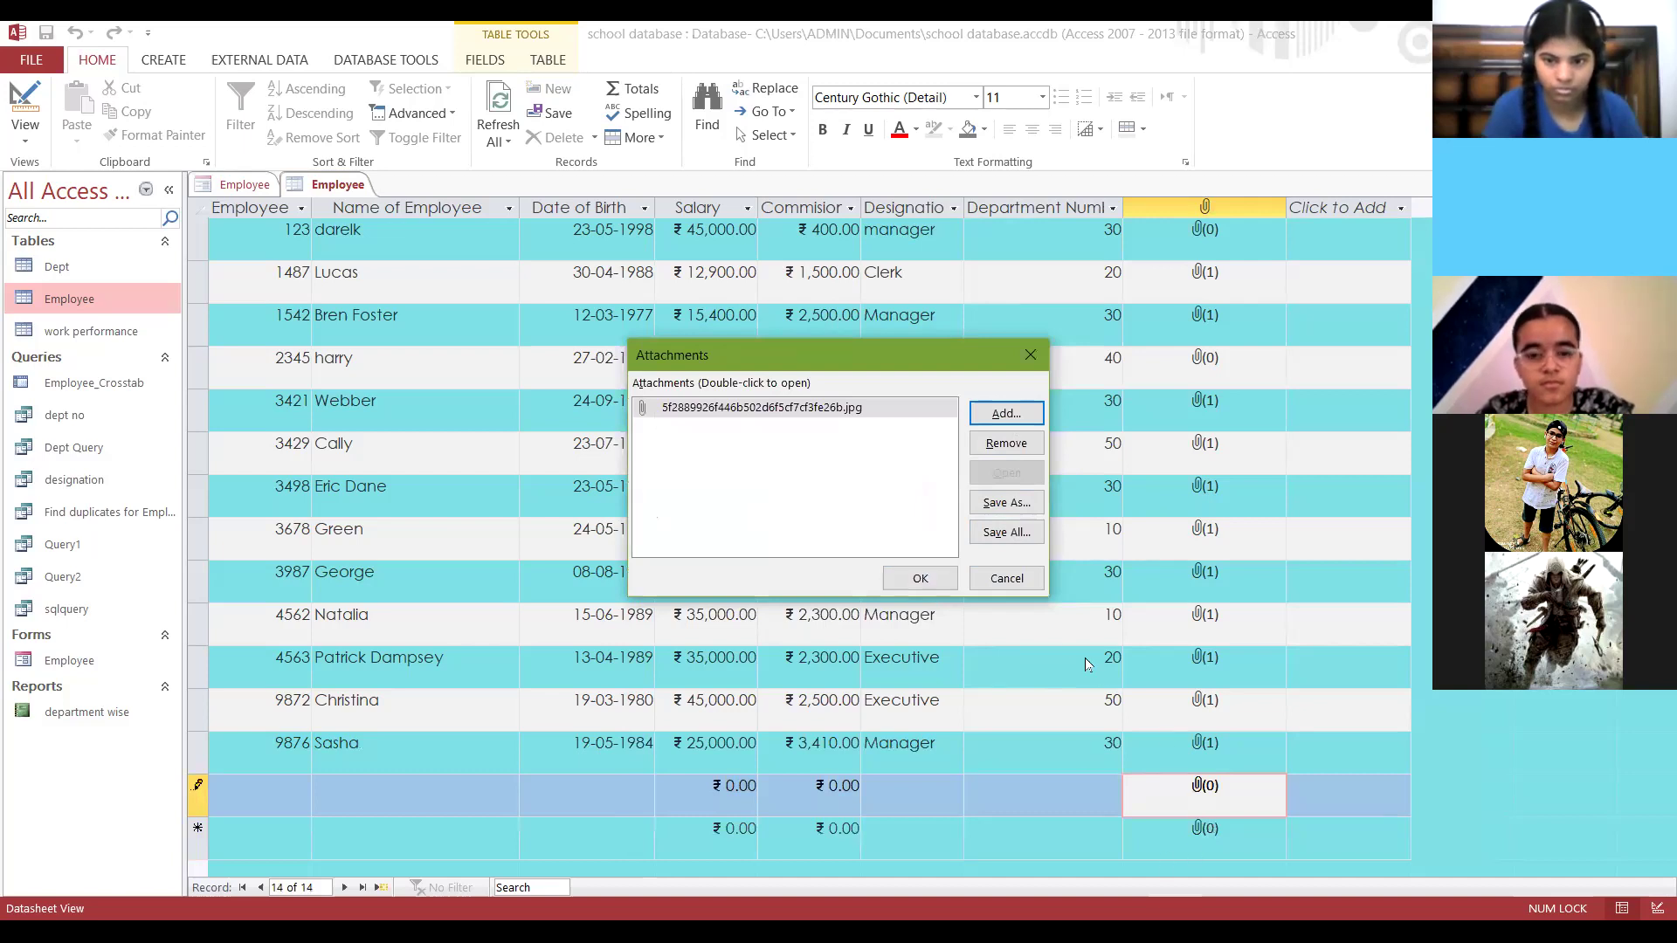
click(1014, 585)
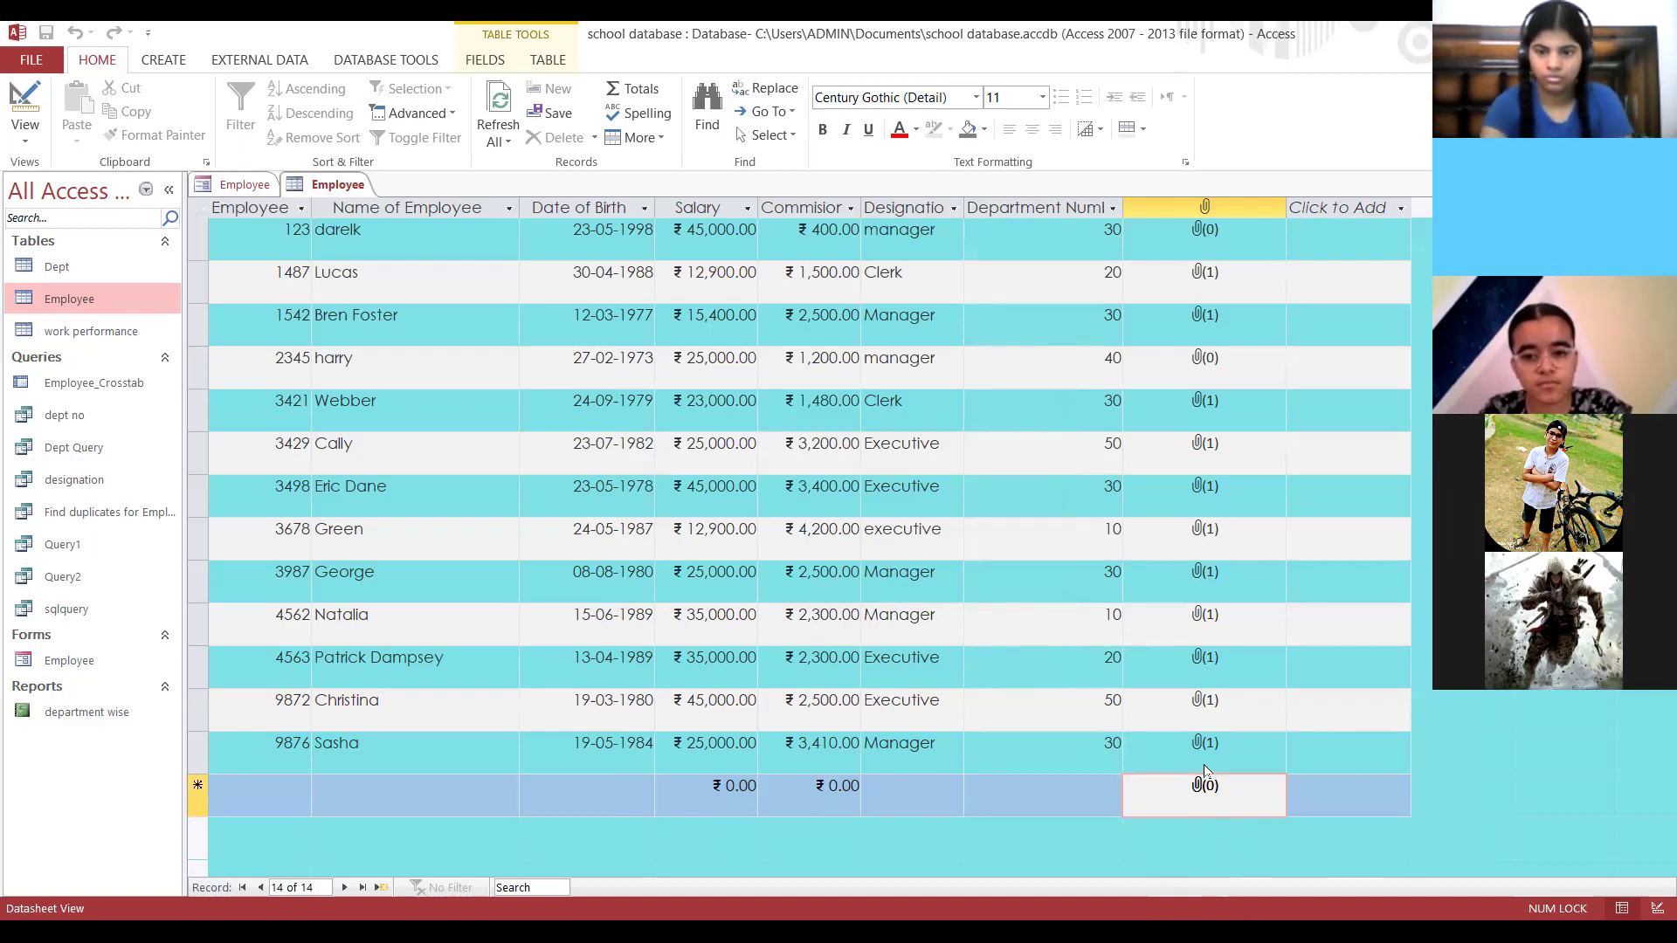
- Bring up the Employee form and check the Department Number lookup list on the current record
click(64, 663)
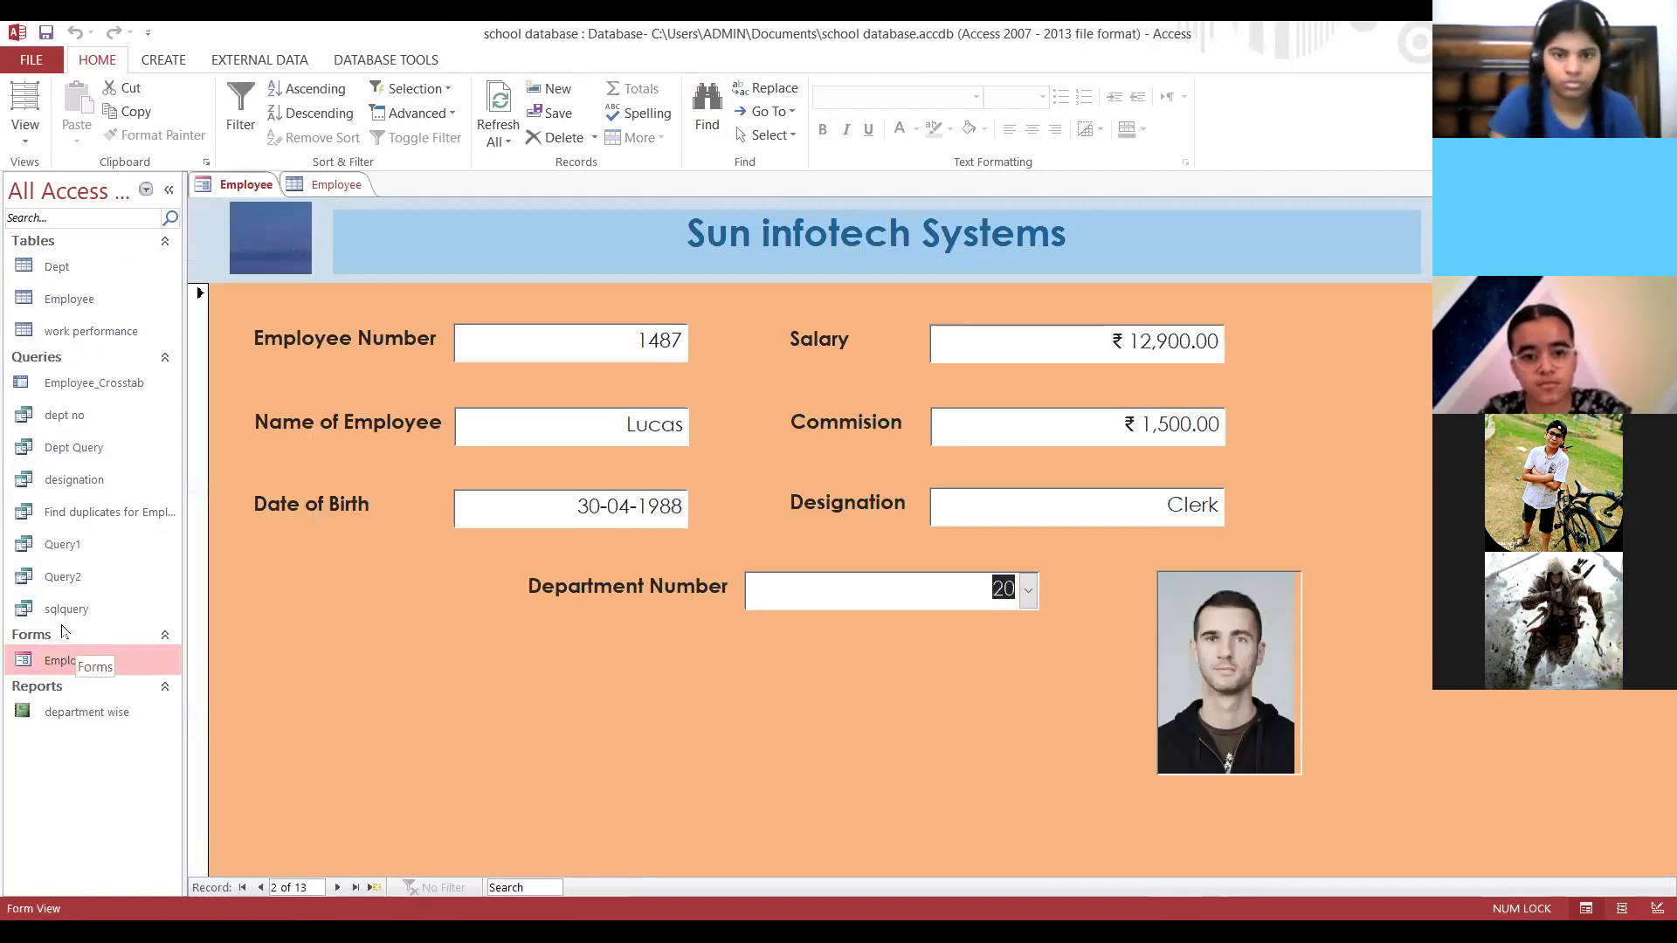
click(1029, 599)
click(1029, 601)
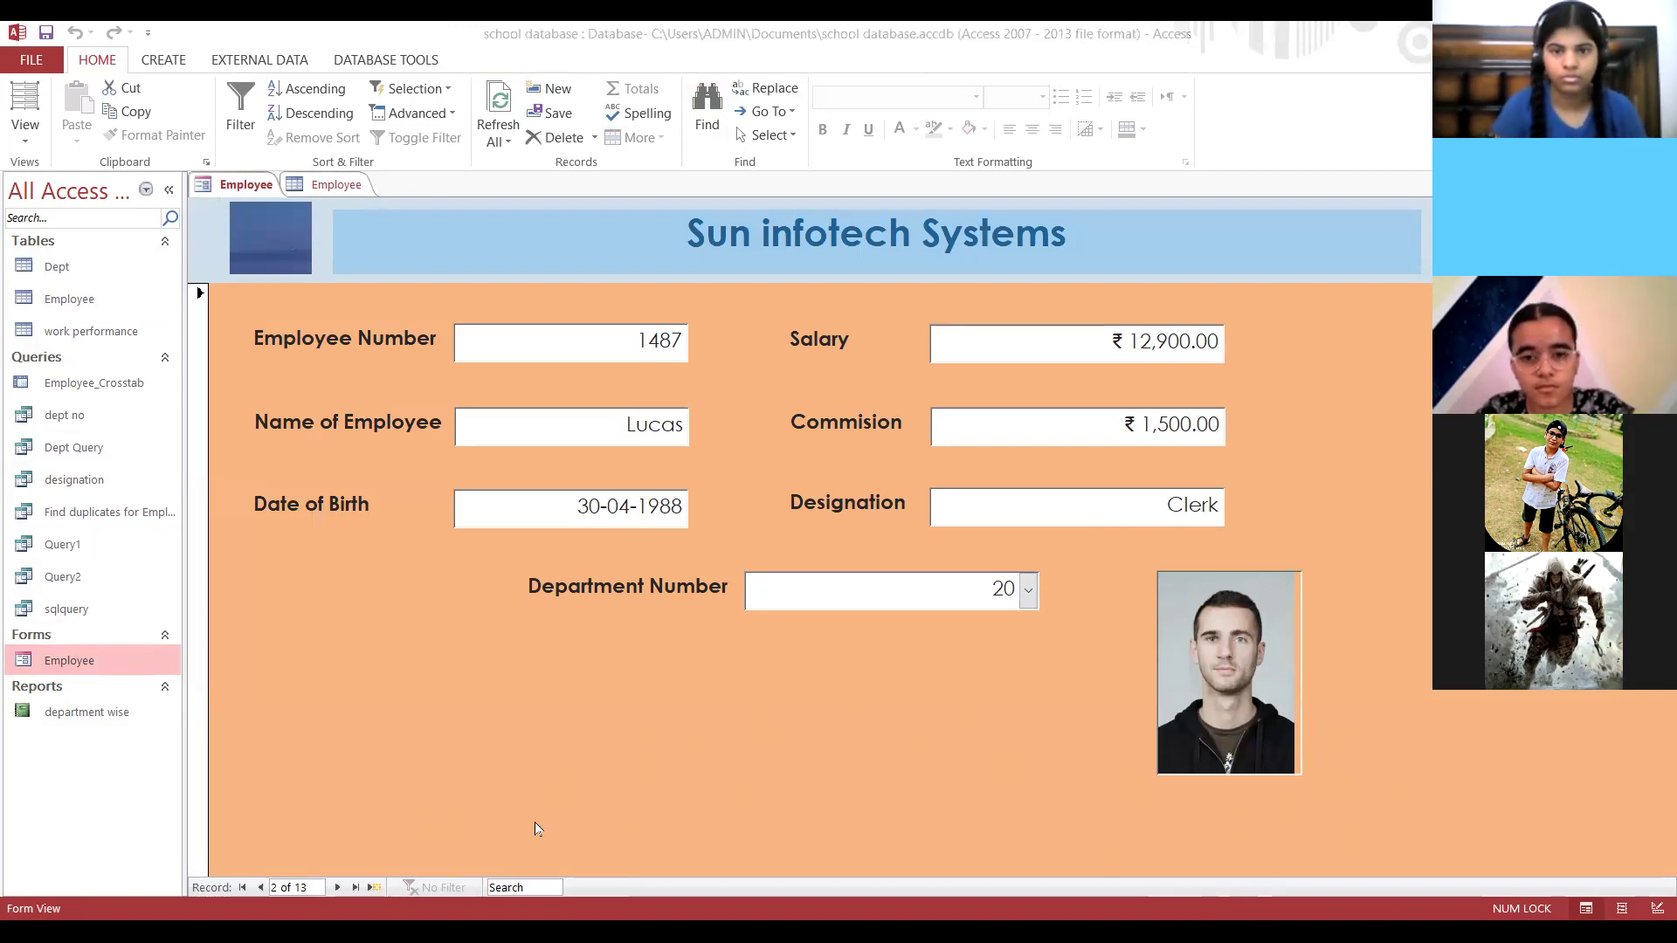
- Page forward through the employee records in the form, viewing their details and photos, up to the blank new record
click(336, 888)
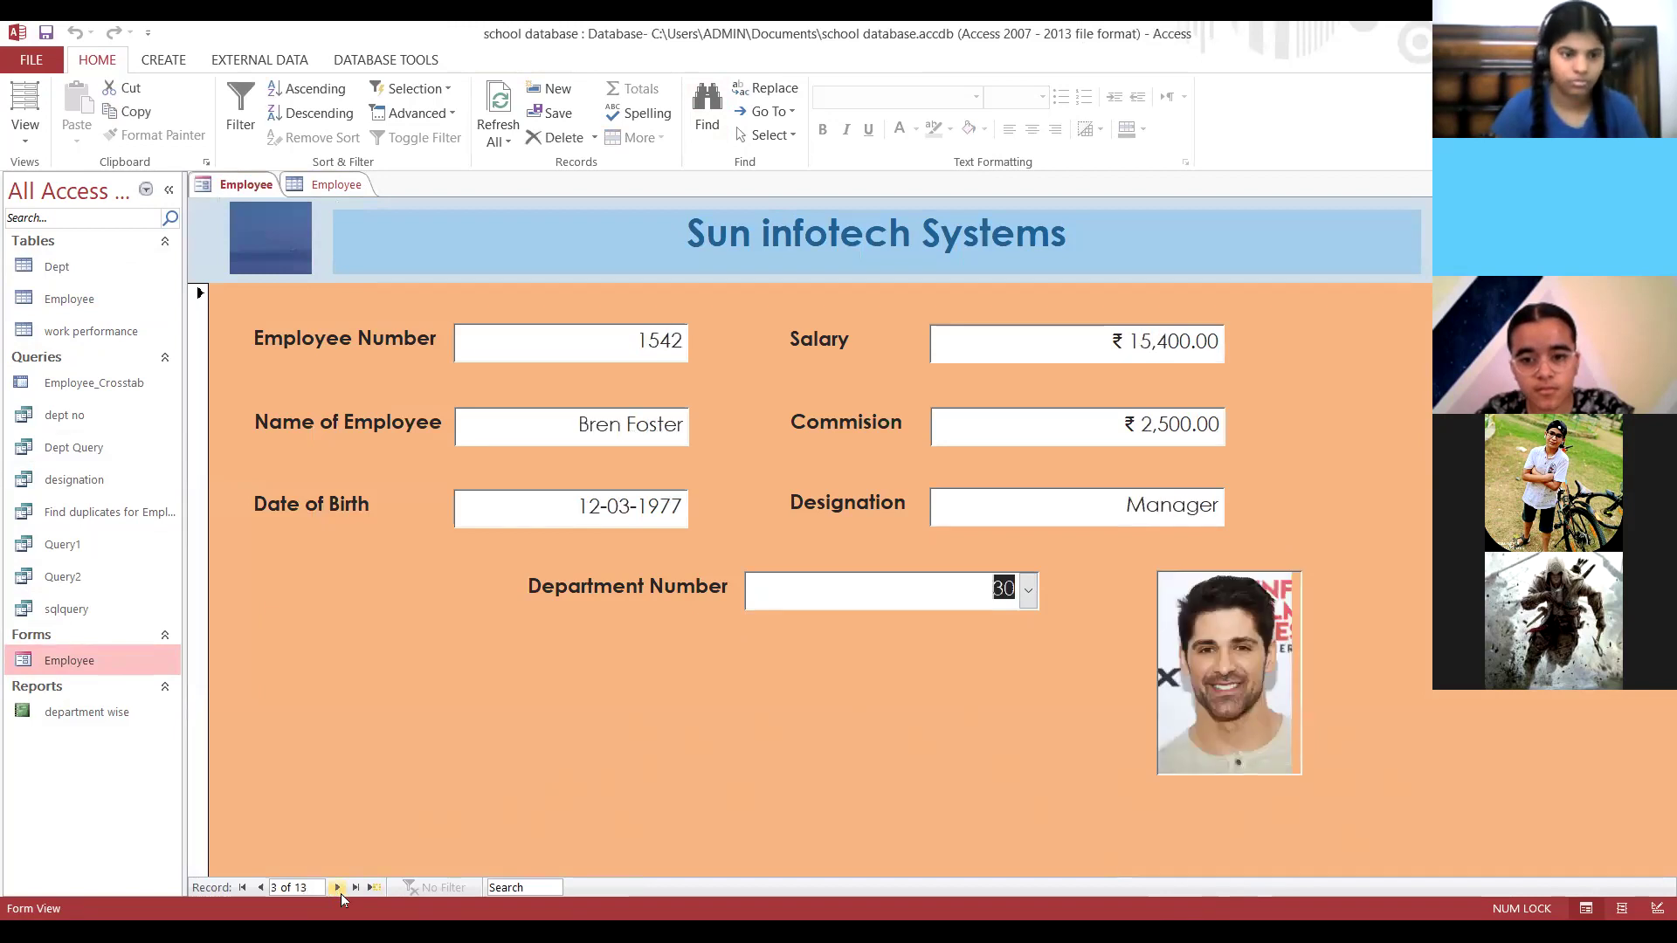
click(341, 893)
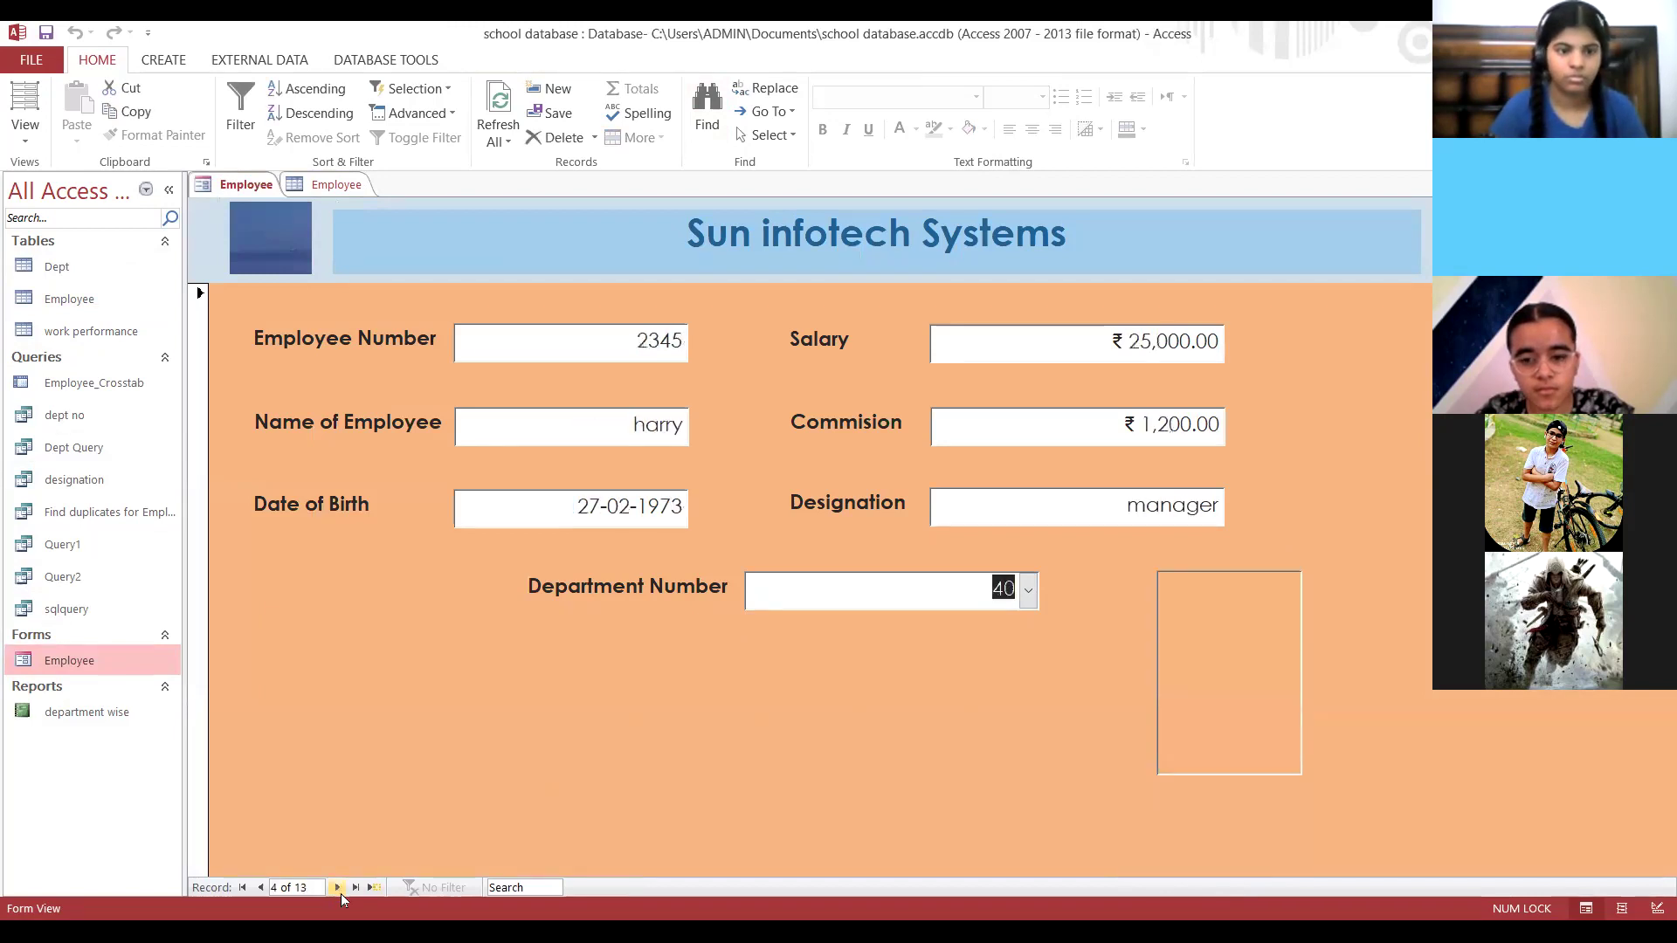
click(340, 893)
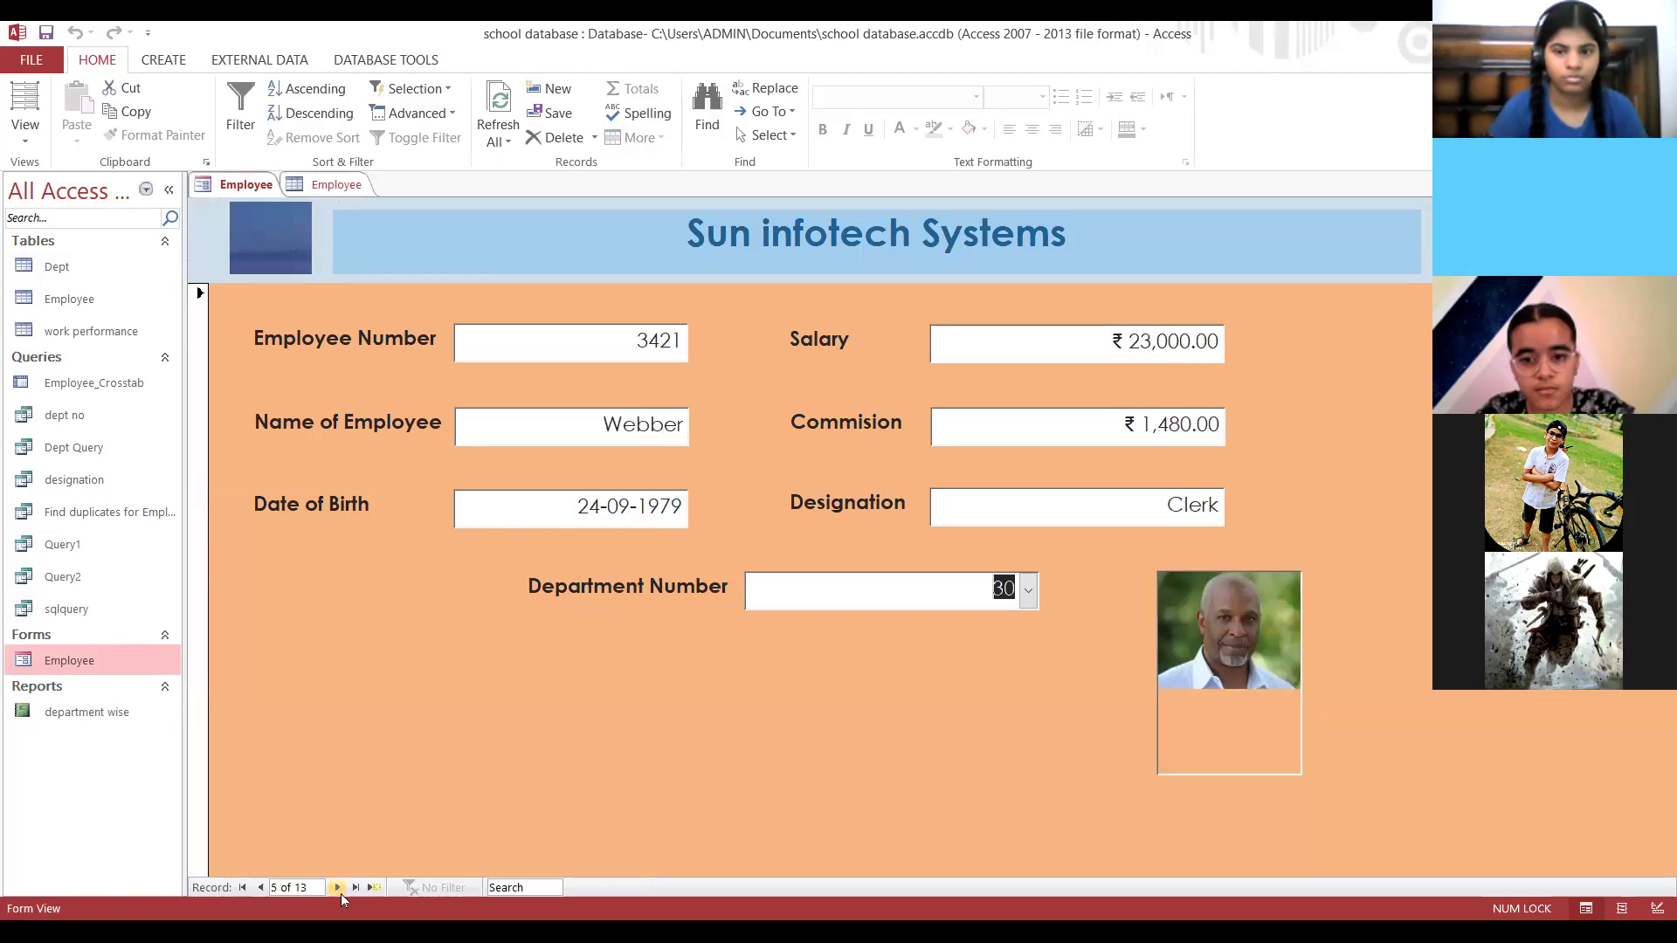
click(340, 890)
click(340, 890)
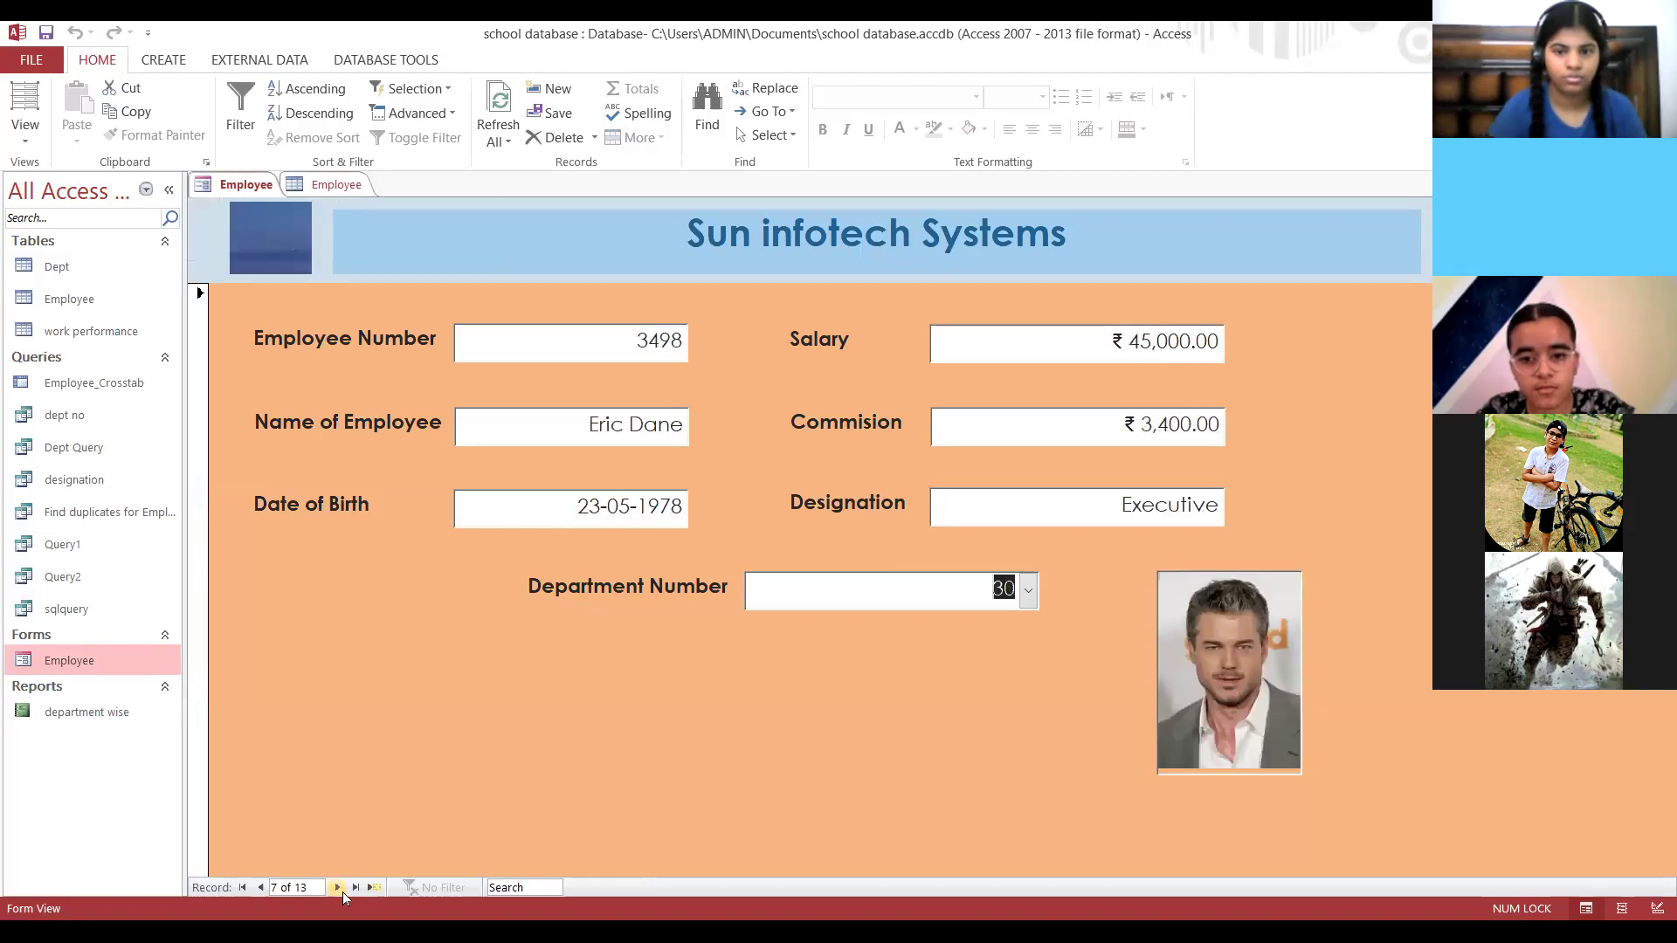
click(341, 890)
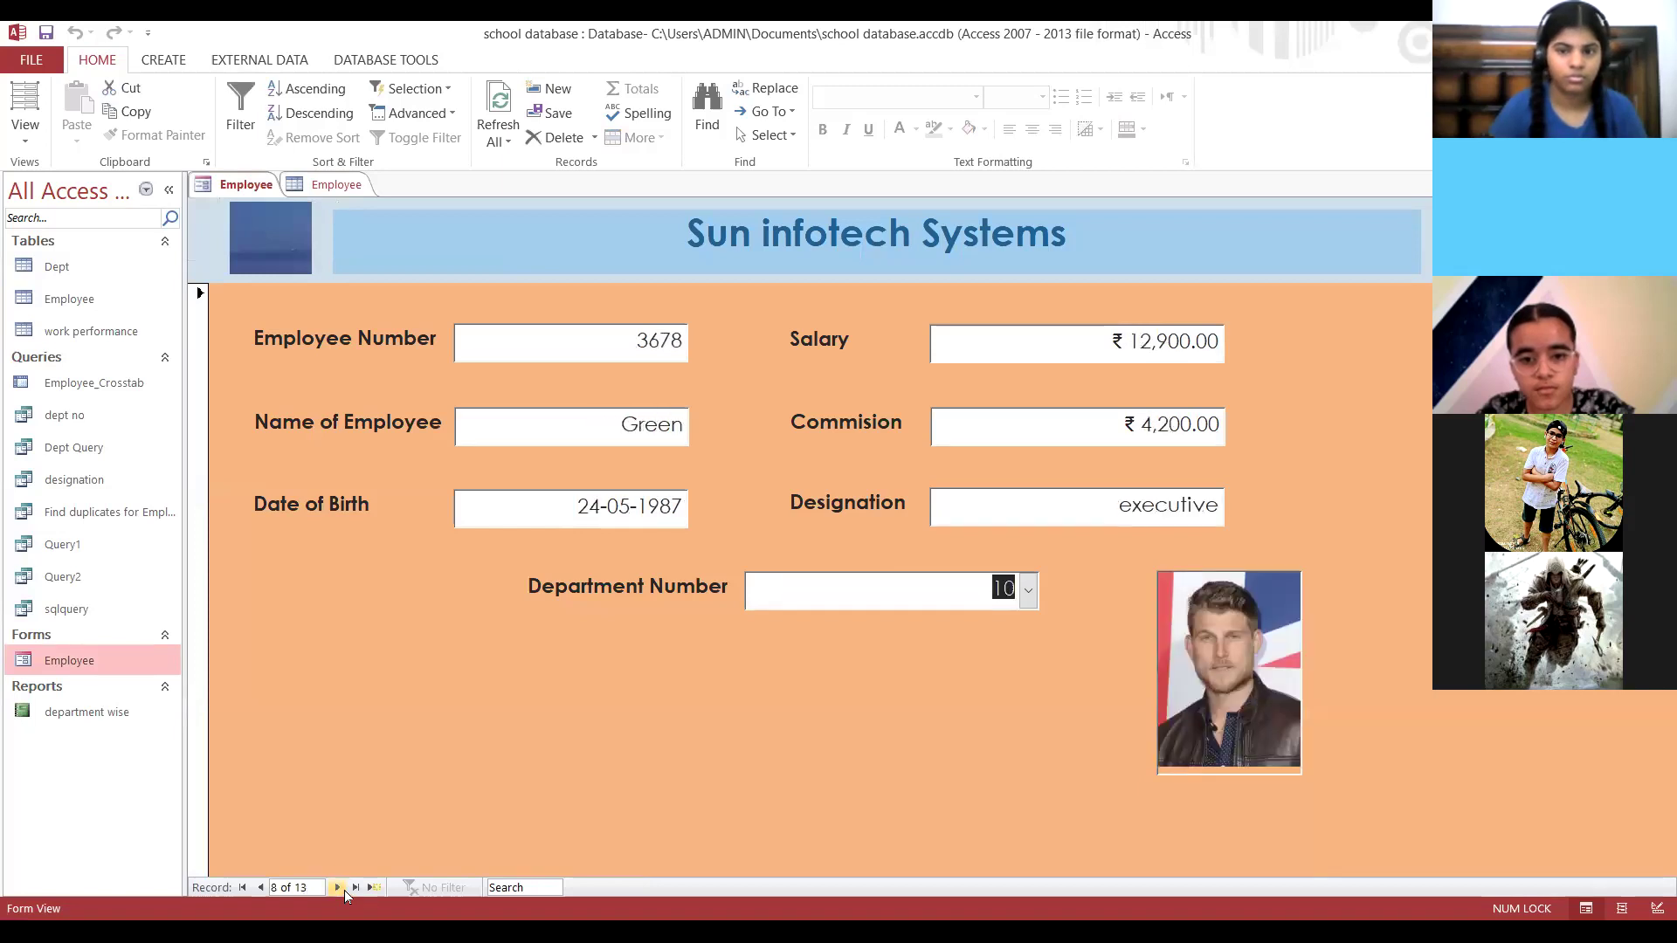
click(337, 887)
click(339, 887)
click(340, 887)
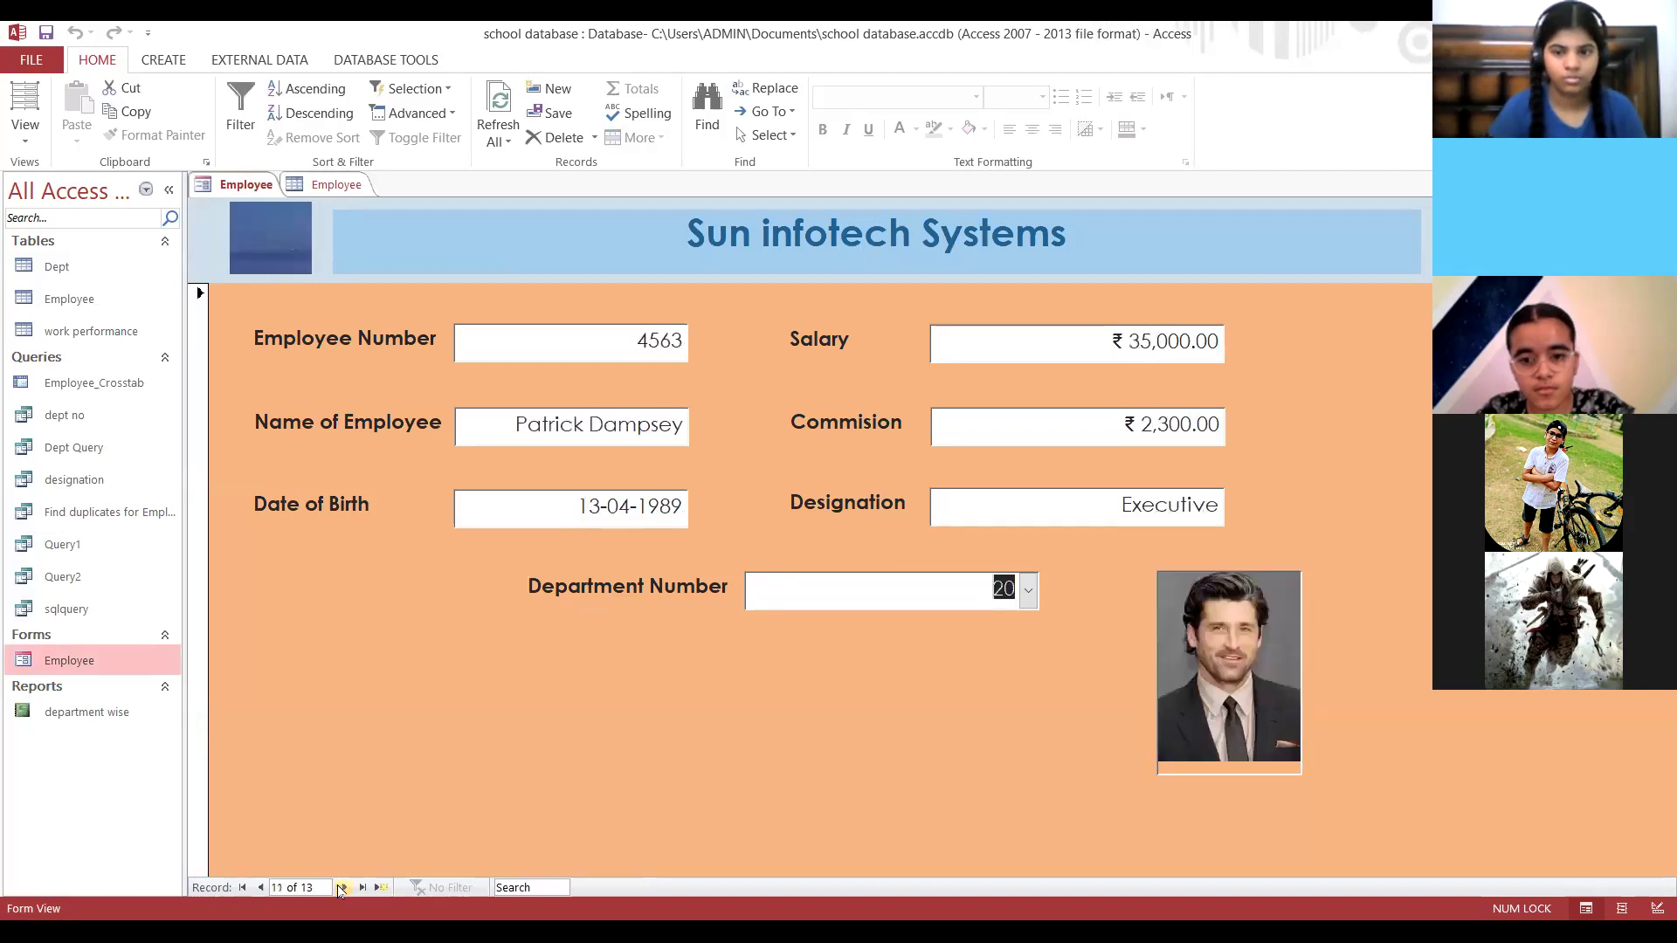
click(341, 887)
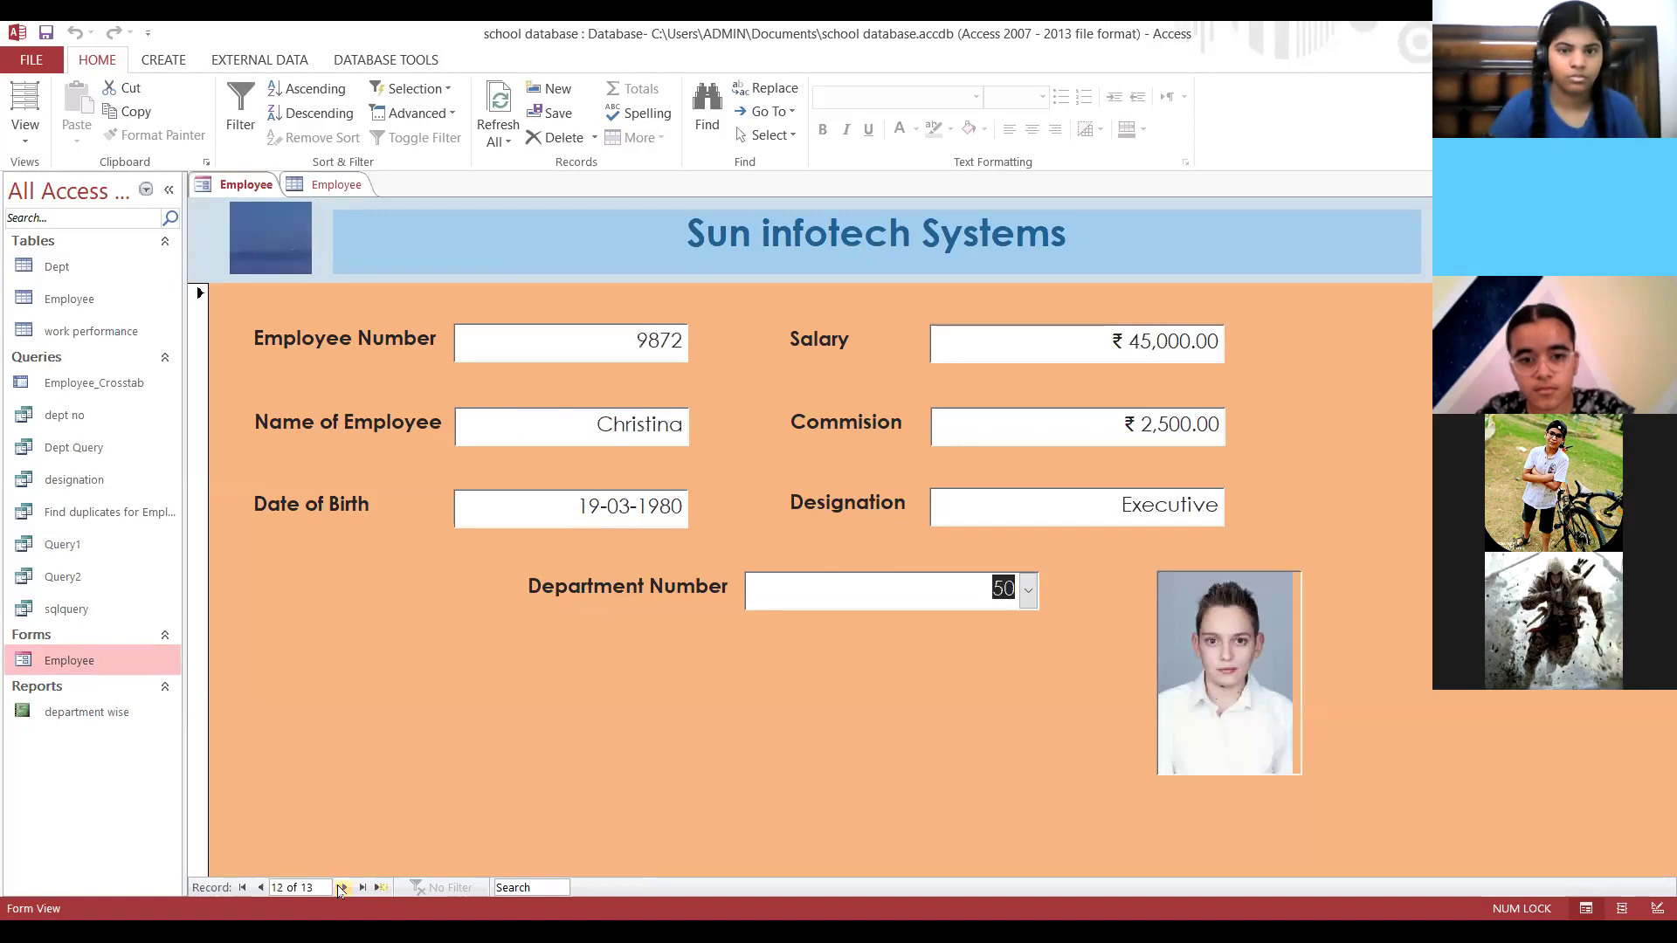
click(341, 887)
click(341, 887)
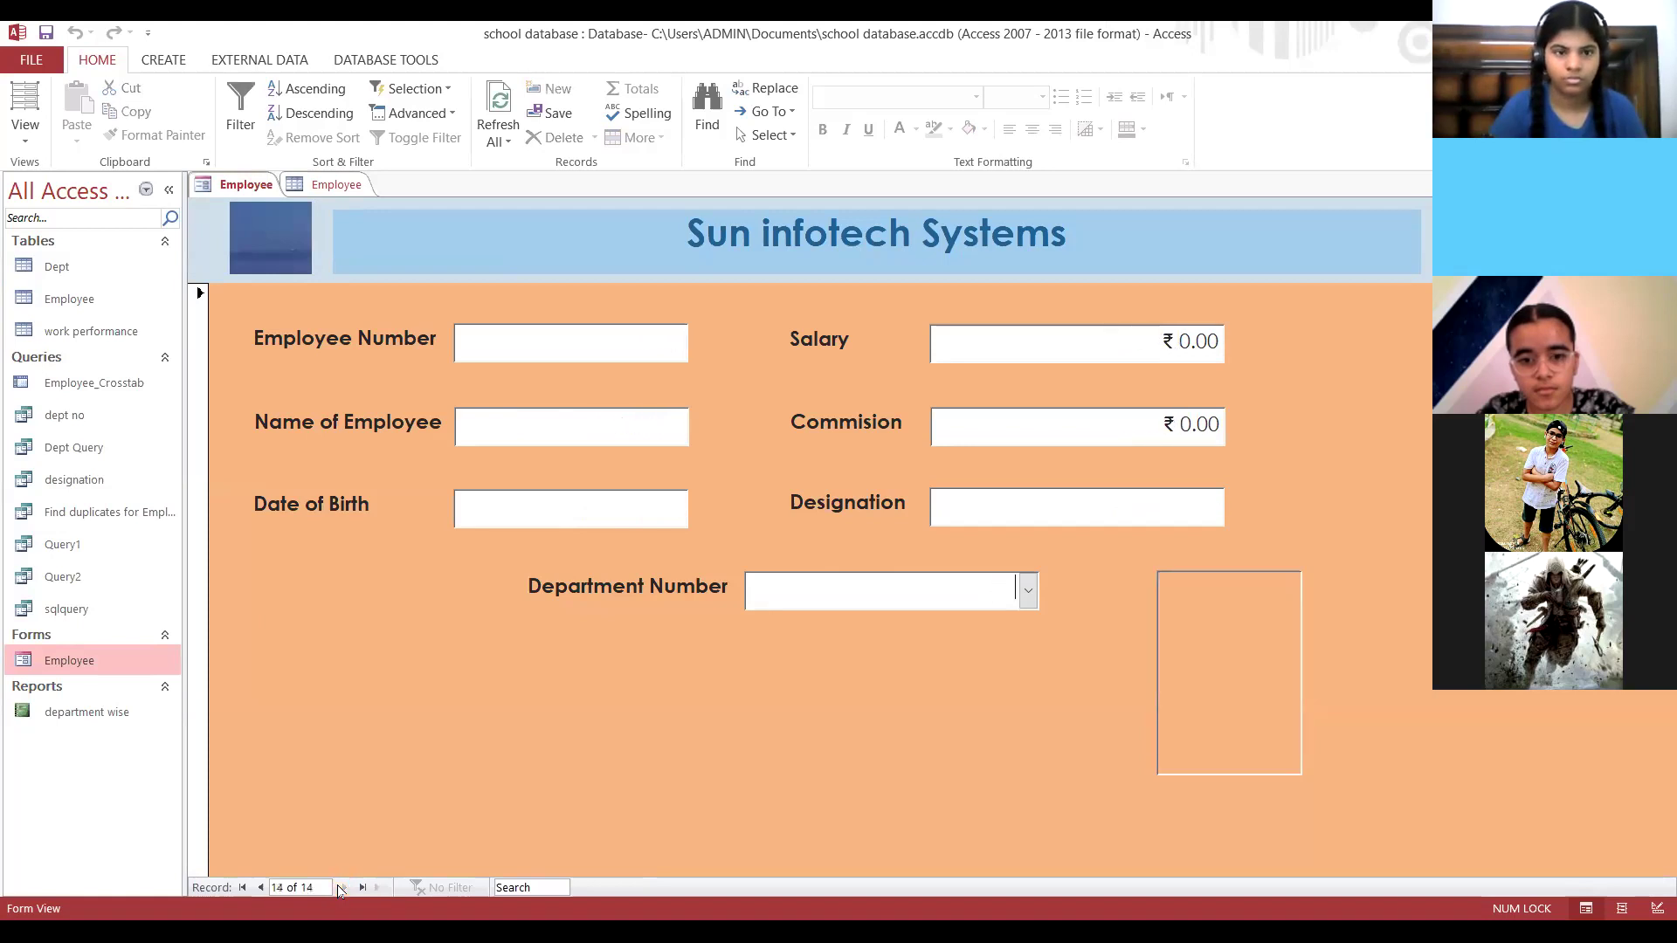
- View the attachment options of the photo field on the blank form record and dismiss them without adding a file
click(1229, 646)
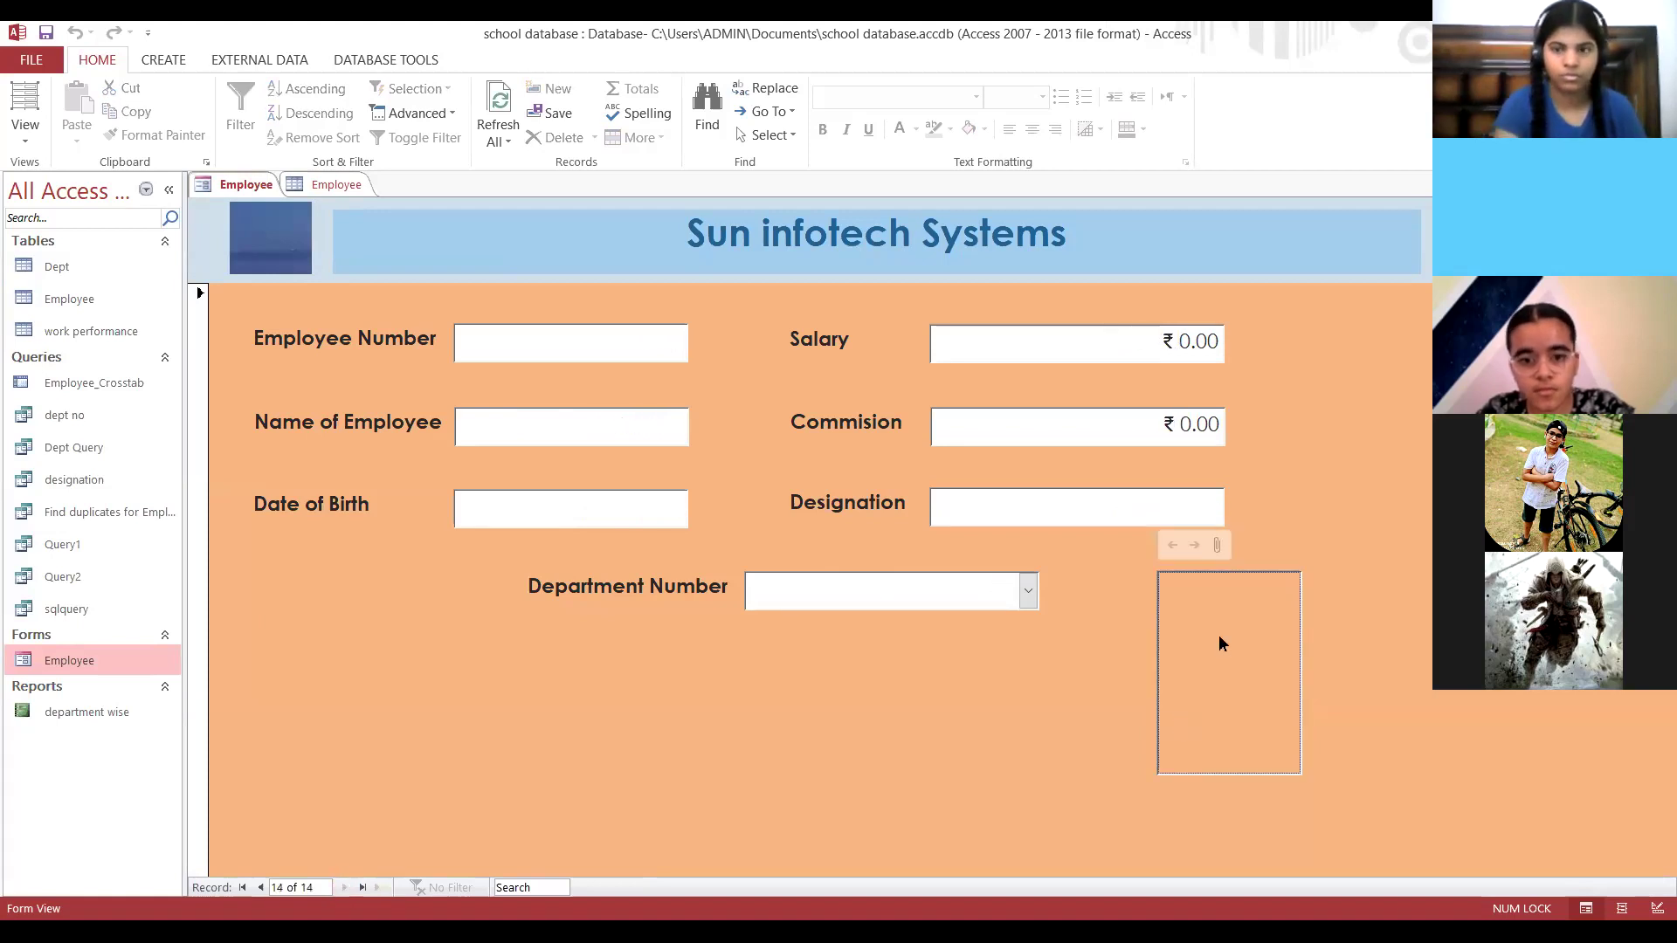
click(1220, 544)
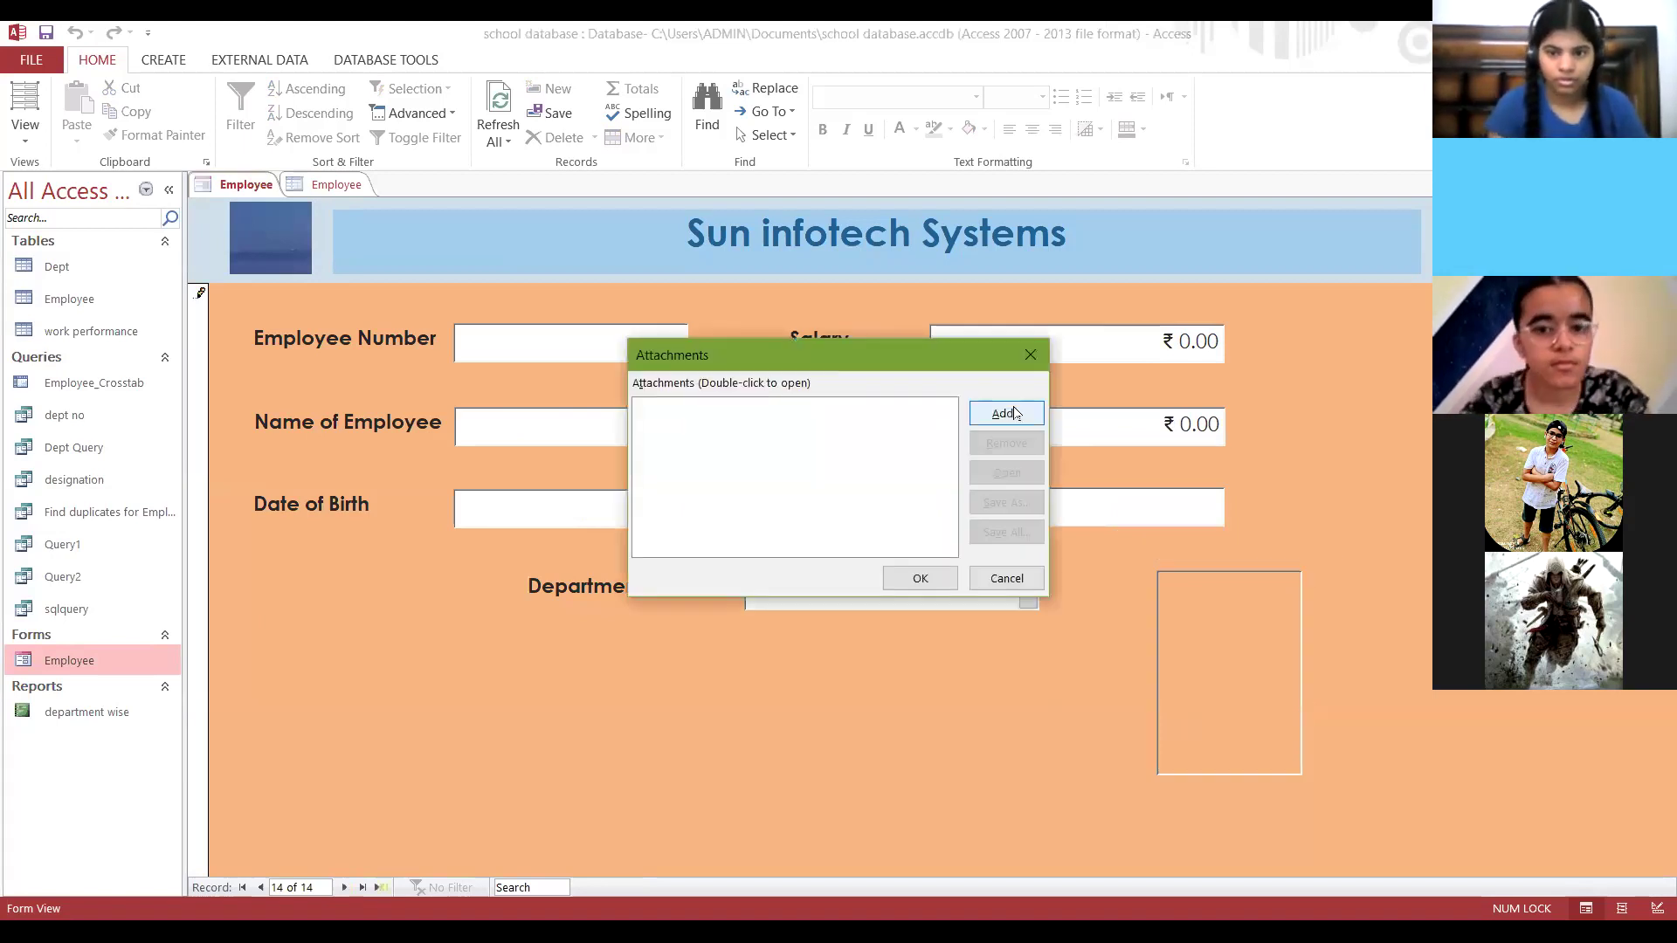
click(1004, 578)
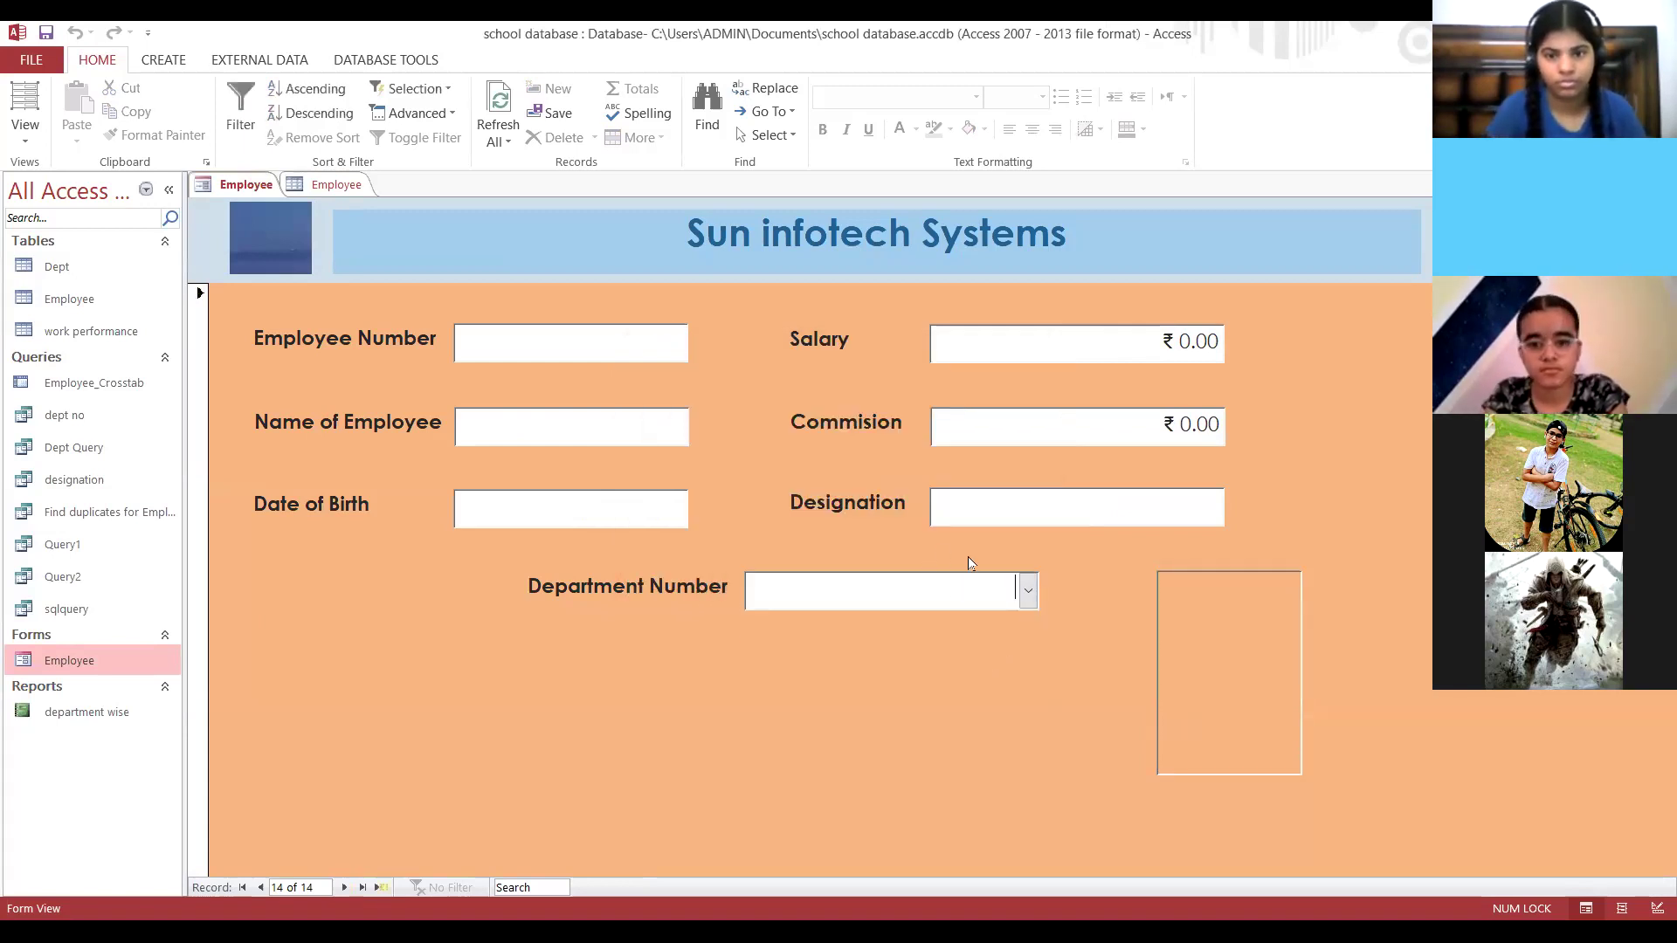
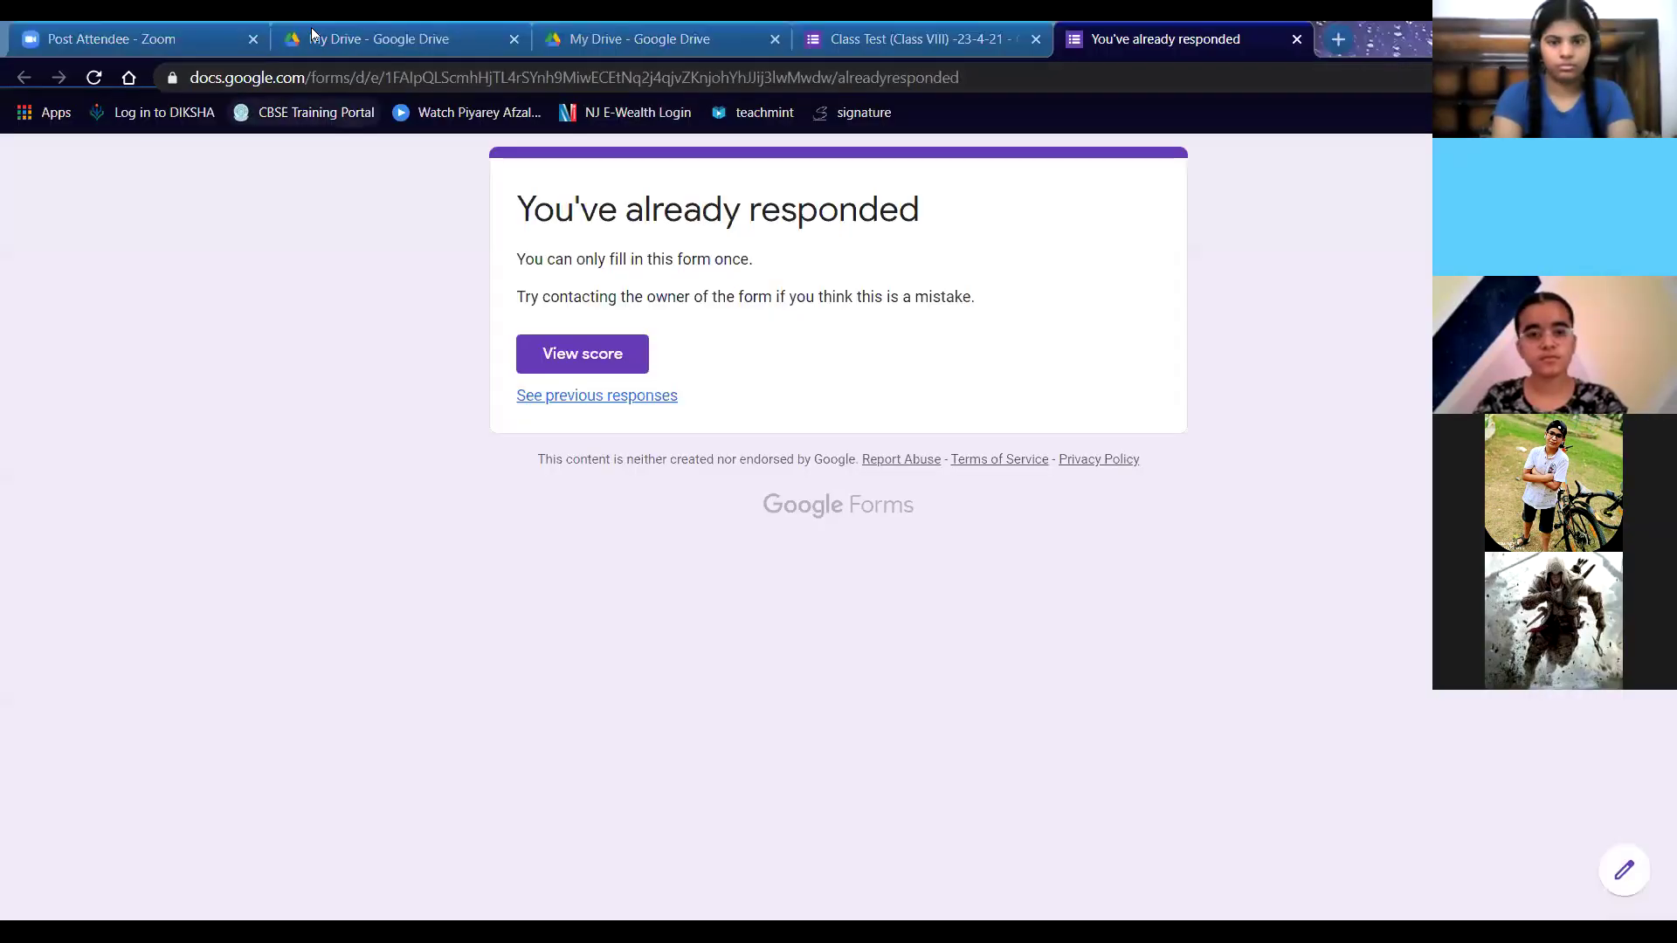
- Switch to the Class Test (Class VIII) -23-4-21 form in Google Forms in the browser and look through its individual responses
click(904, 38)
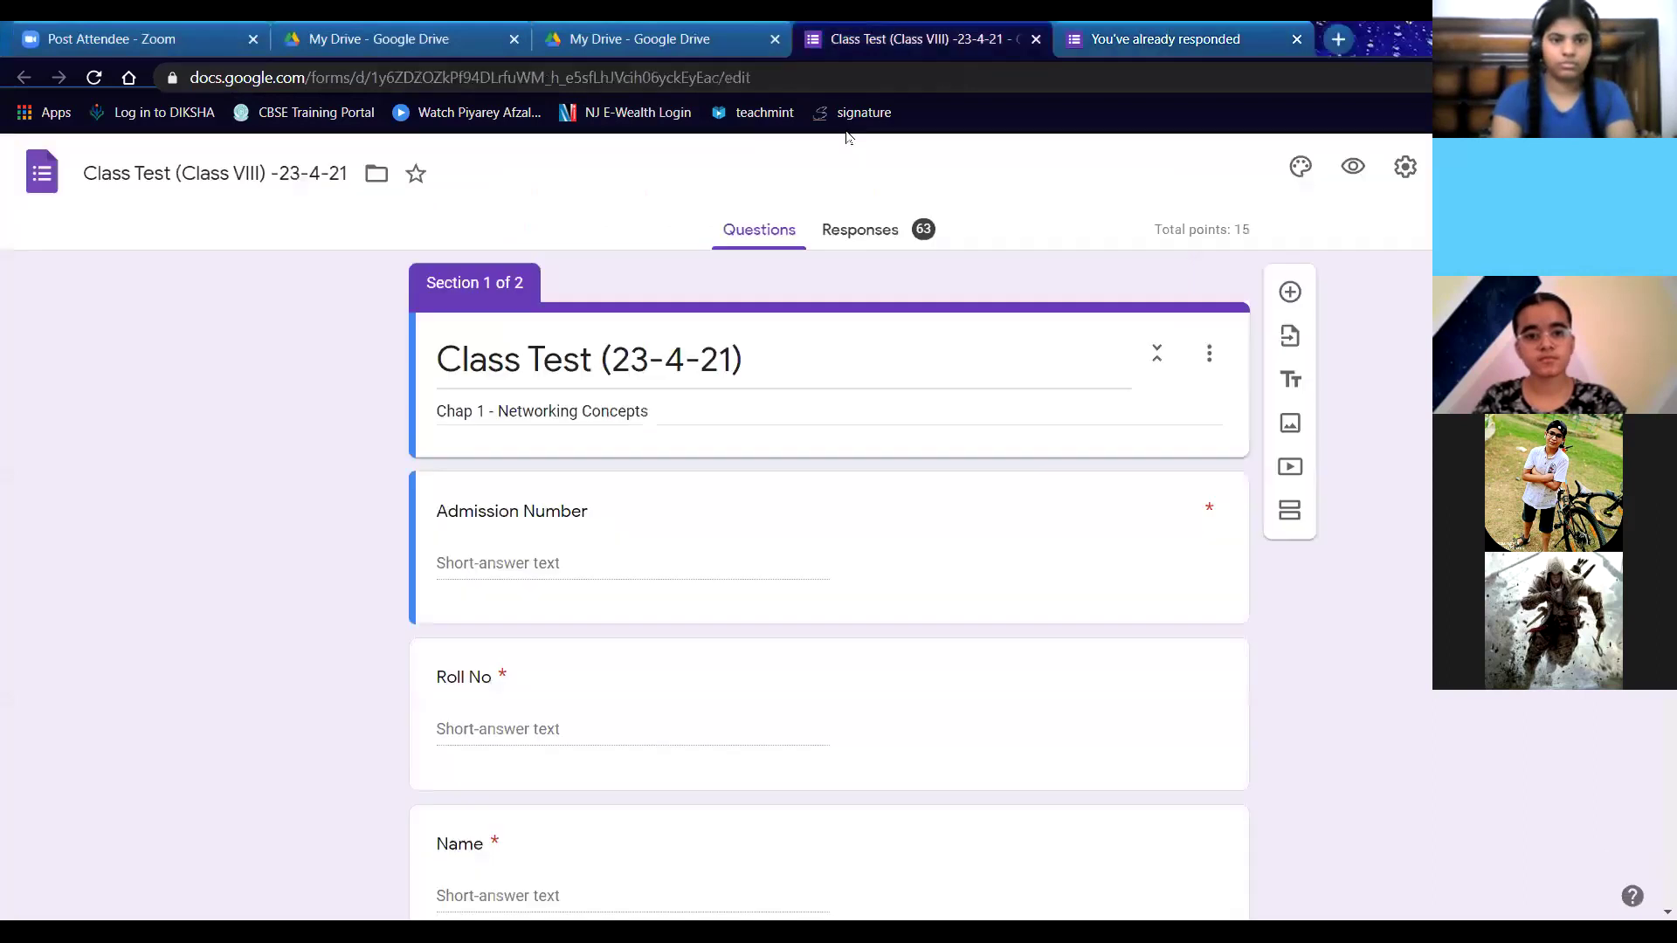
click(898, 229)
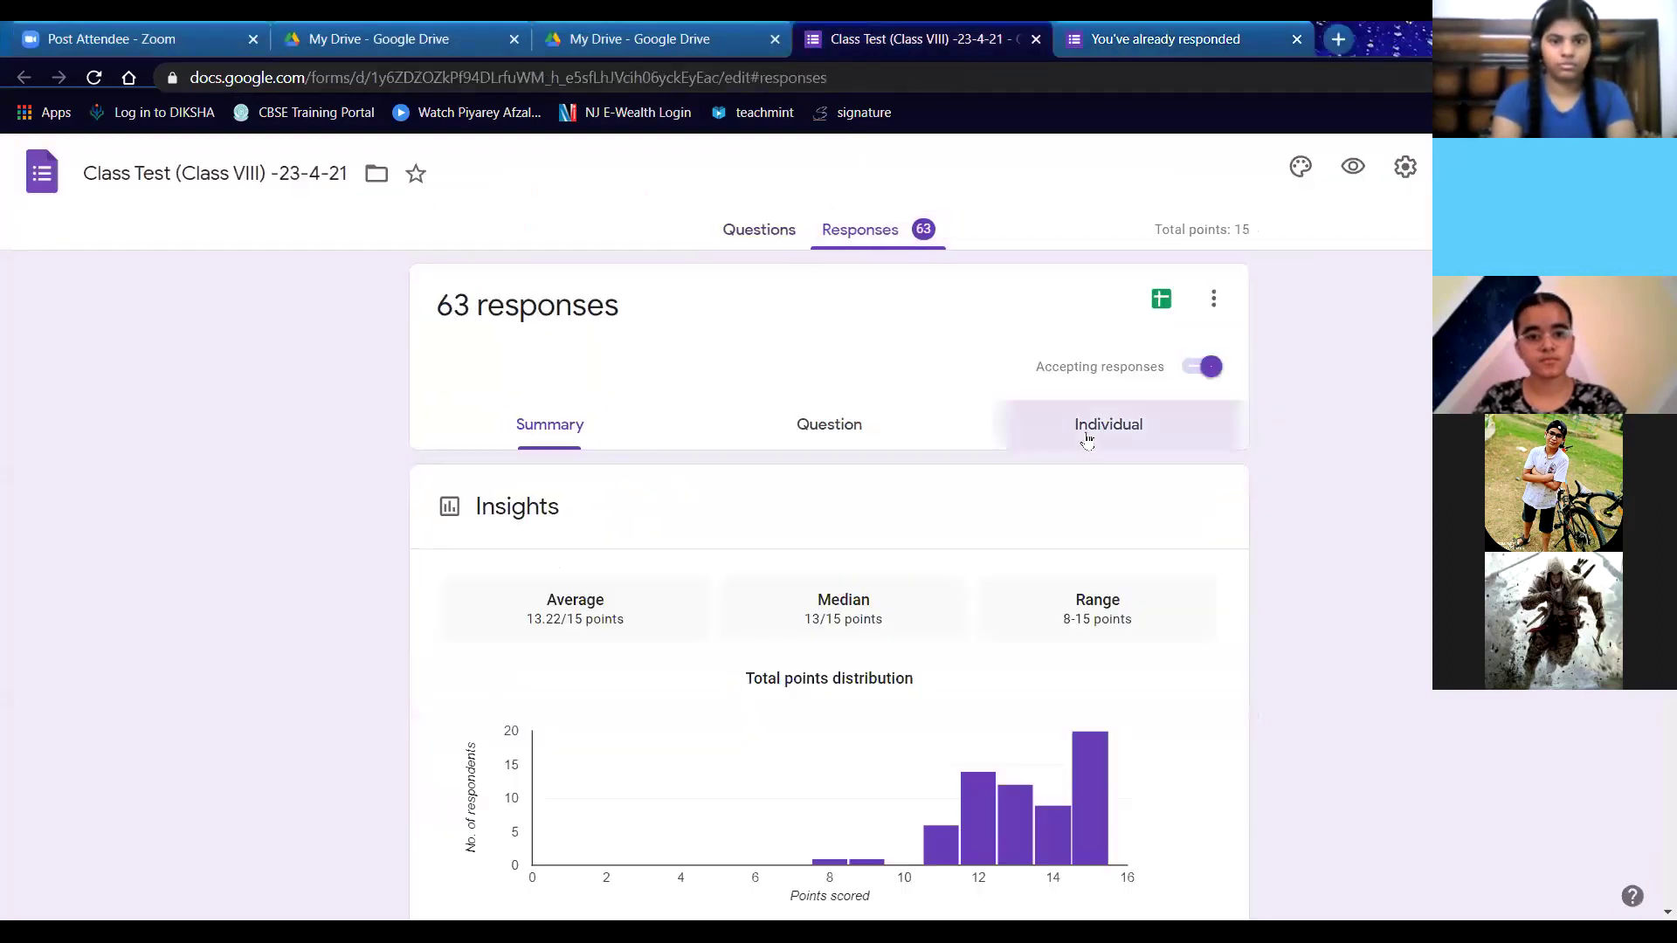
click(1096, 432)
scroll(768, 451, down, 10)
scroll(768, 468, up, 10)
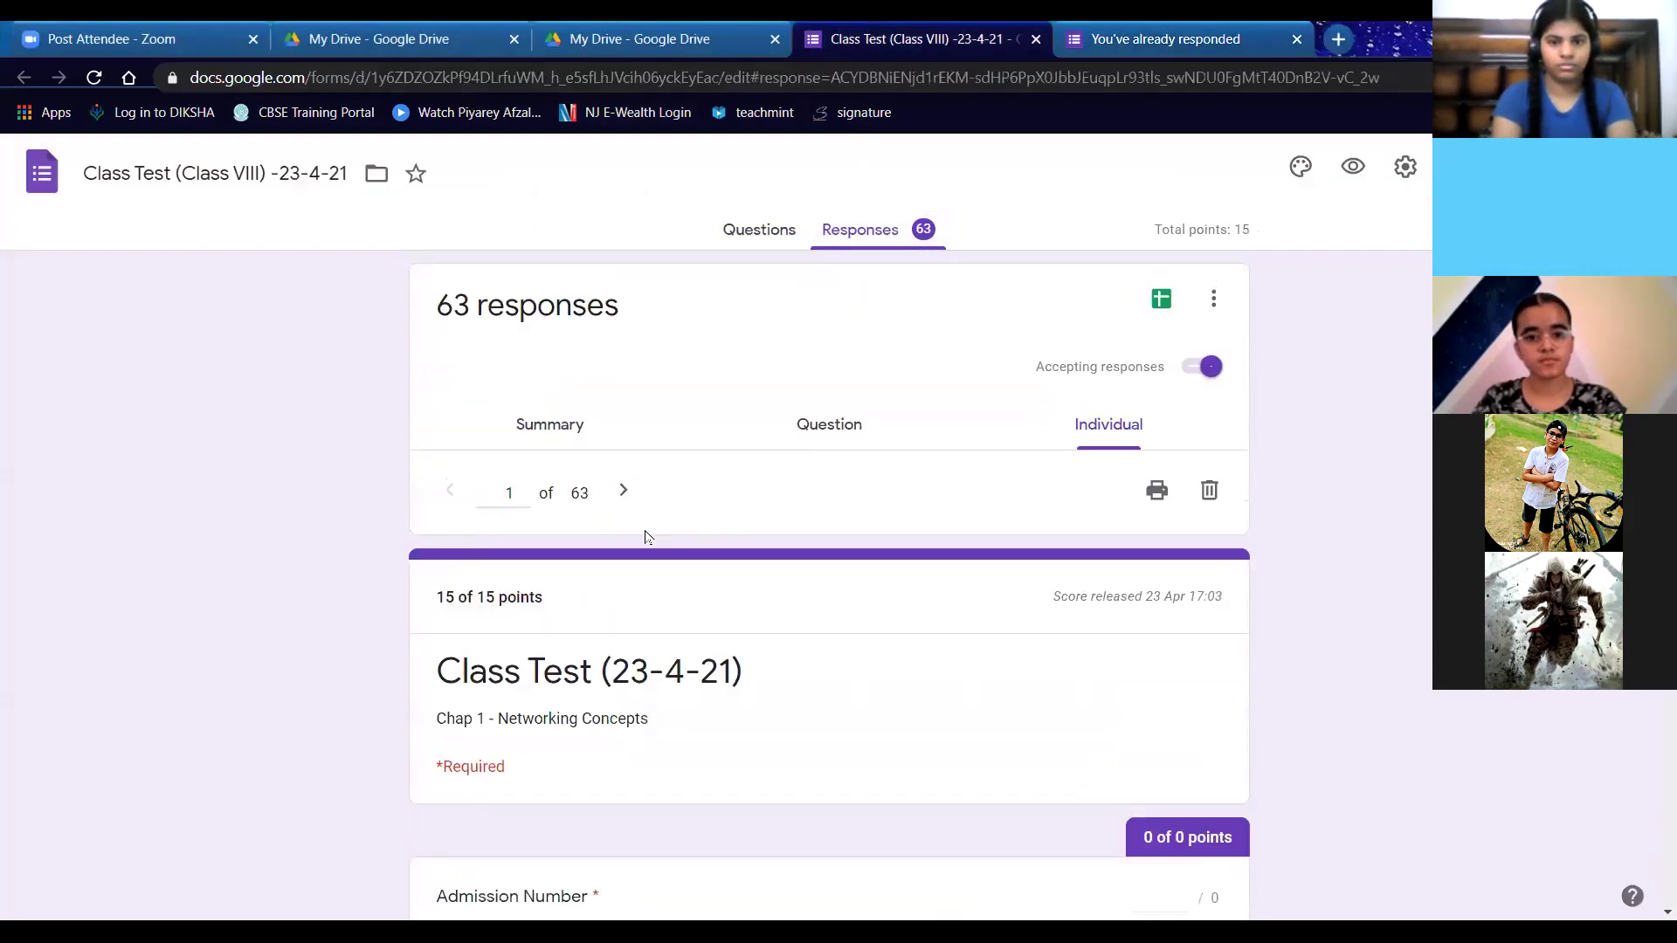
- Jump to individual response 63 of the class test
click(509, 496)
text(16)
key(Return)
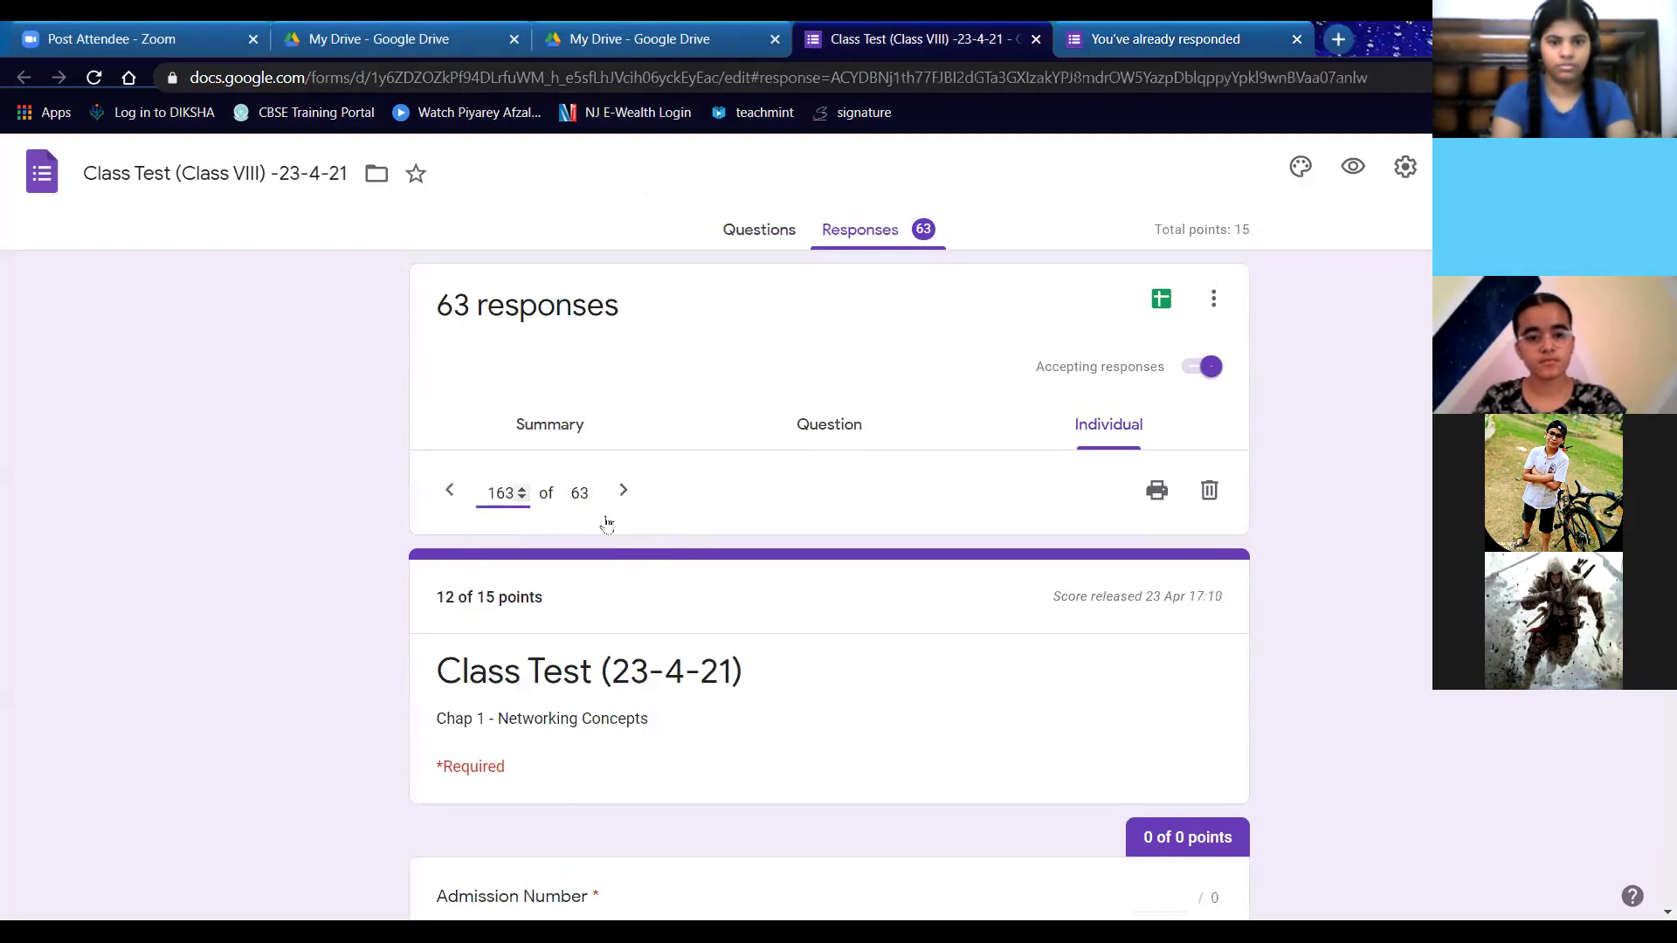
key(BackSpace)
key(BackSpace)
text(63)
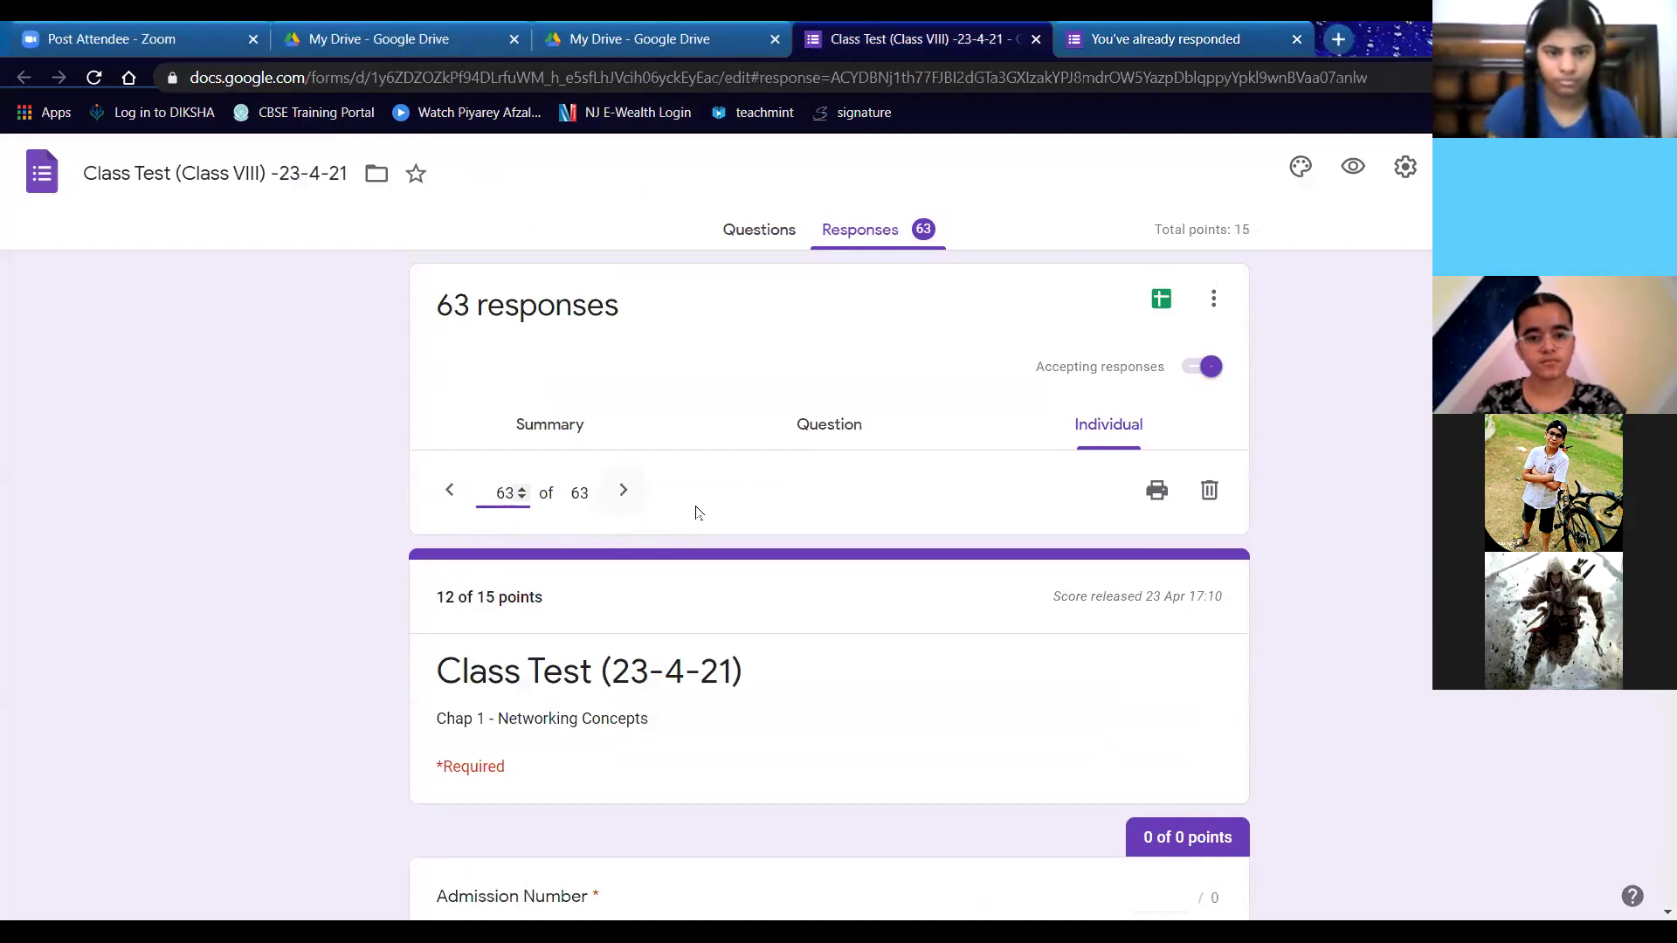
- Check individual response 63 of the class test and delete it permanently
key(Return)
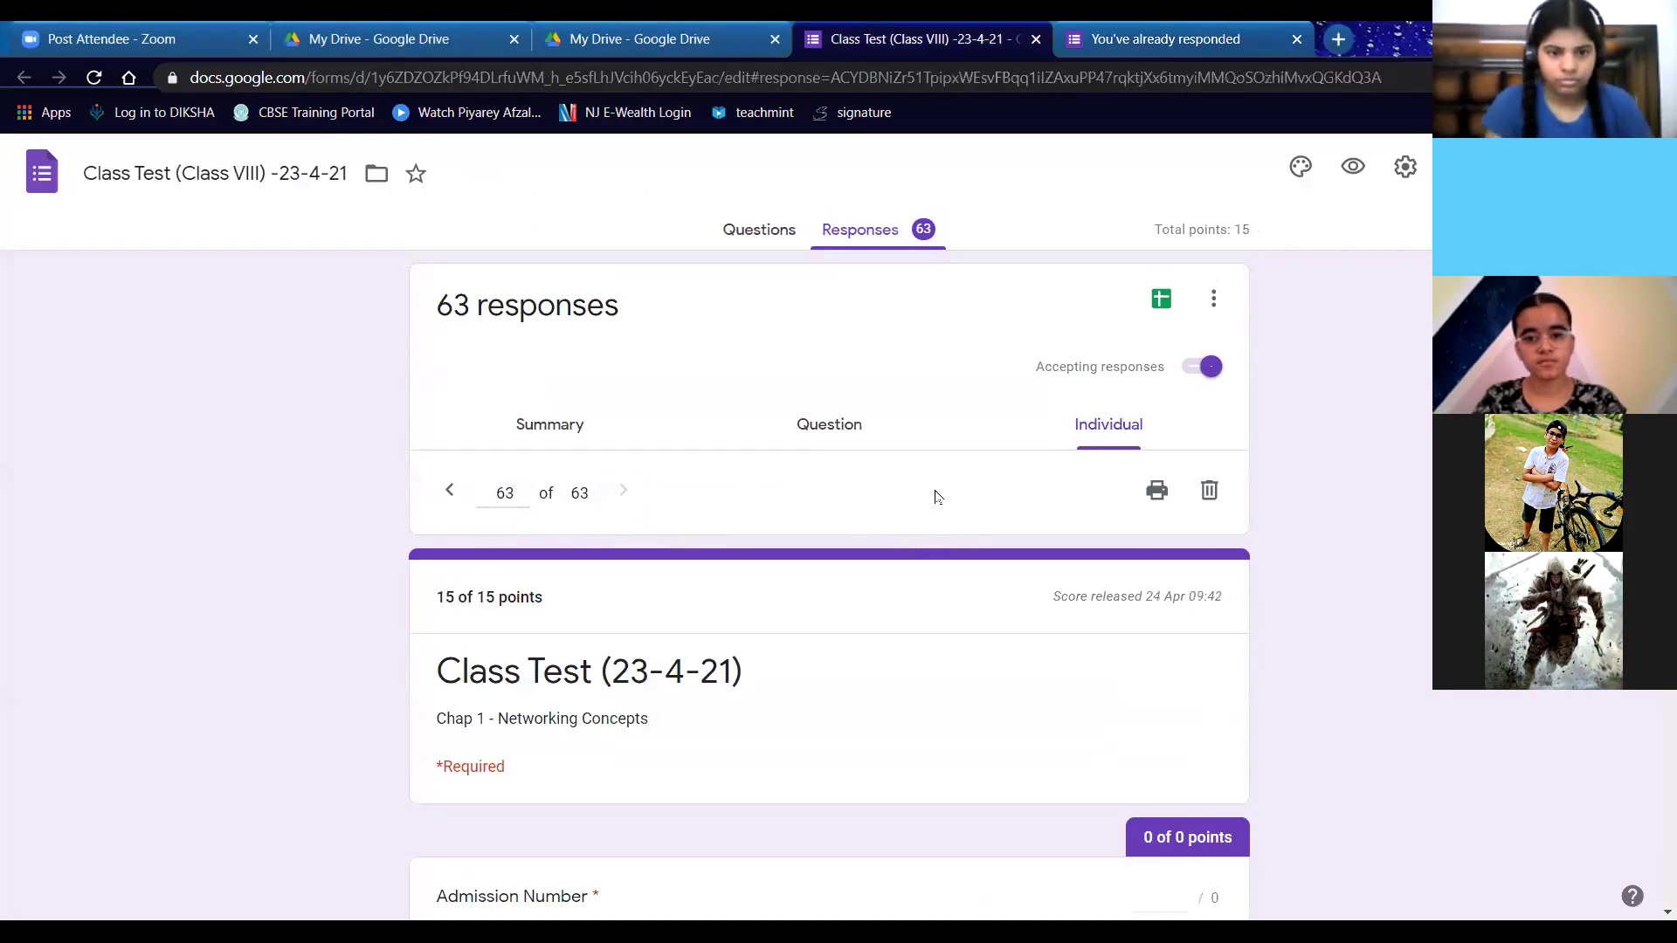
scroll(909, 505, down, 6)
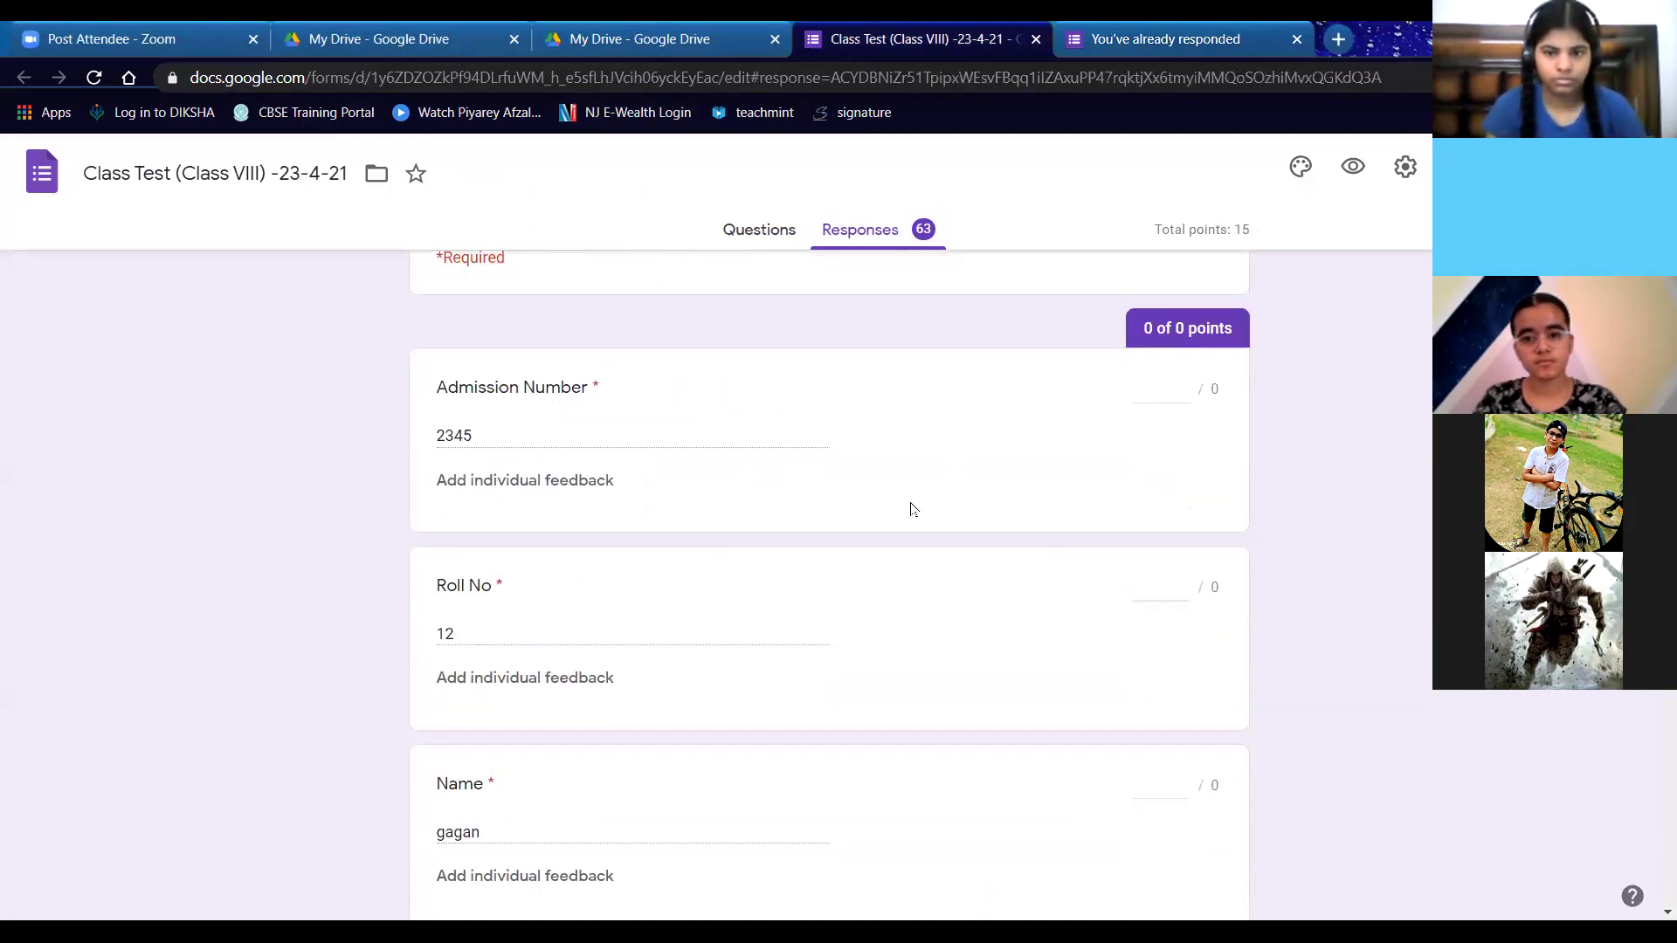
scroll(909, 504, up, 6)
click(1209, 489)
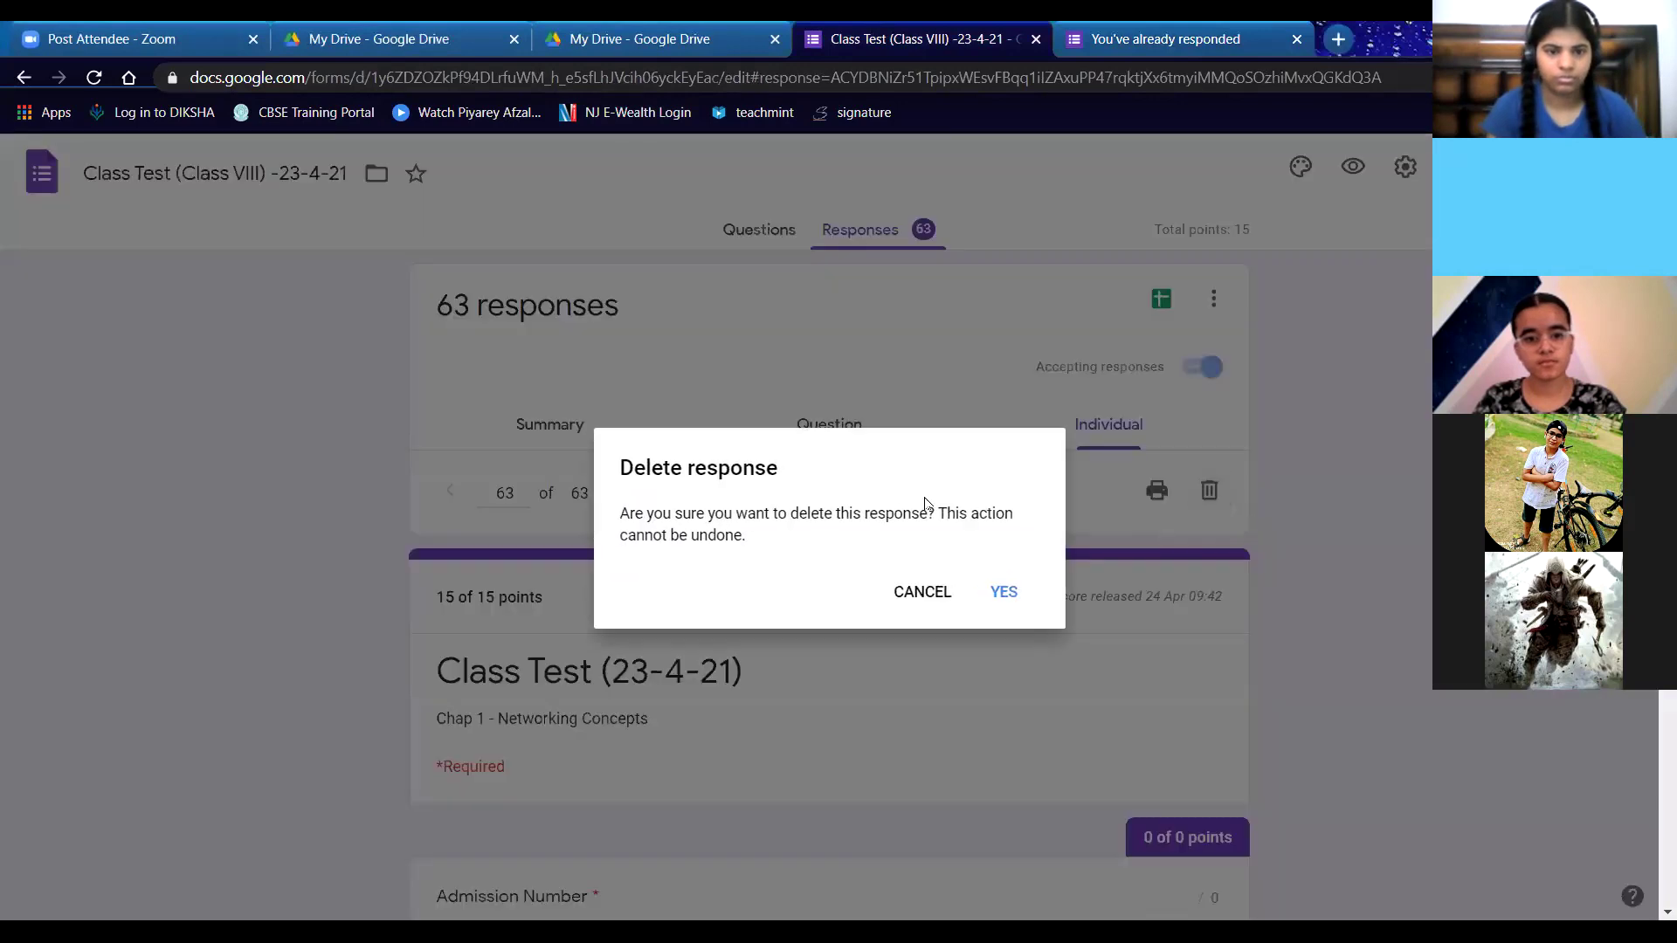
click(1002, 593)
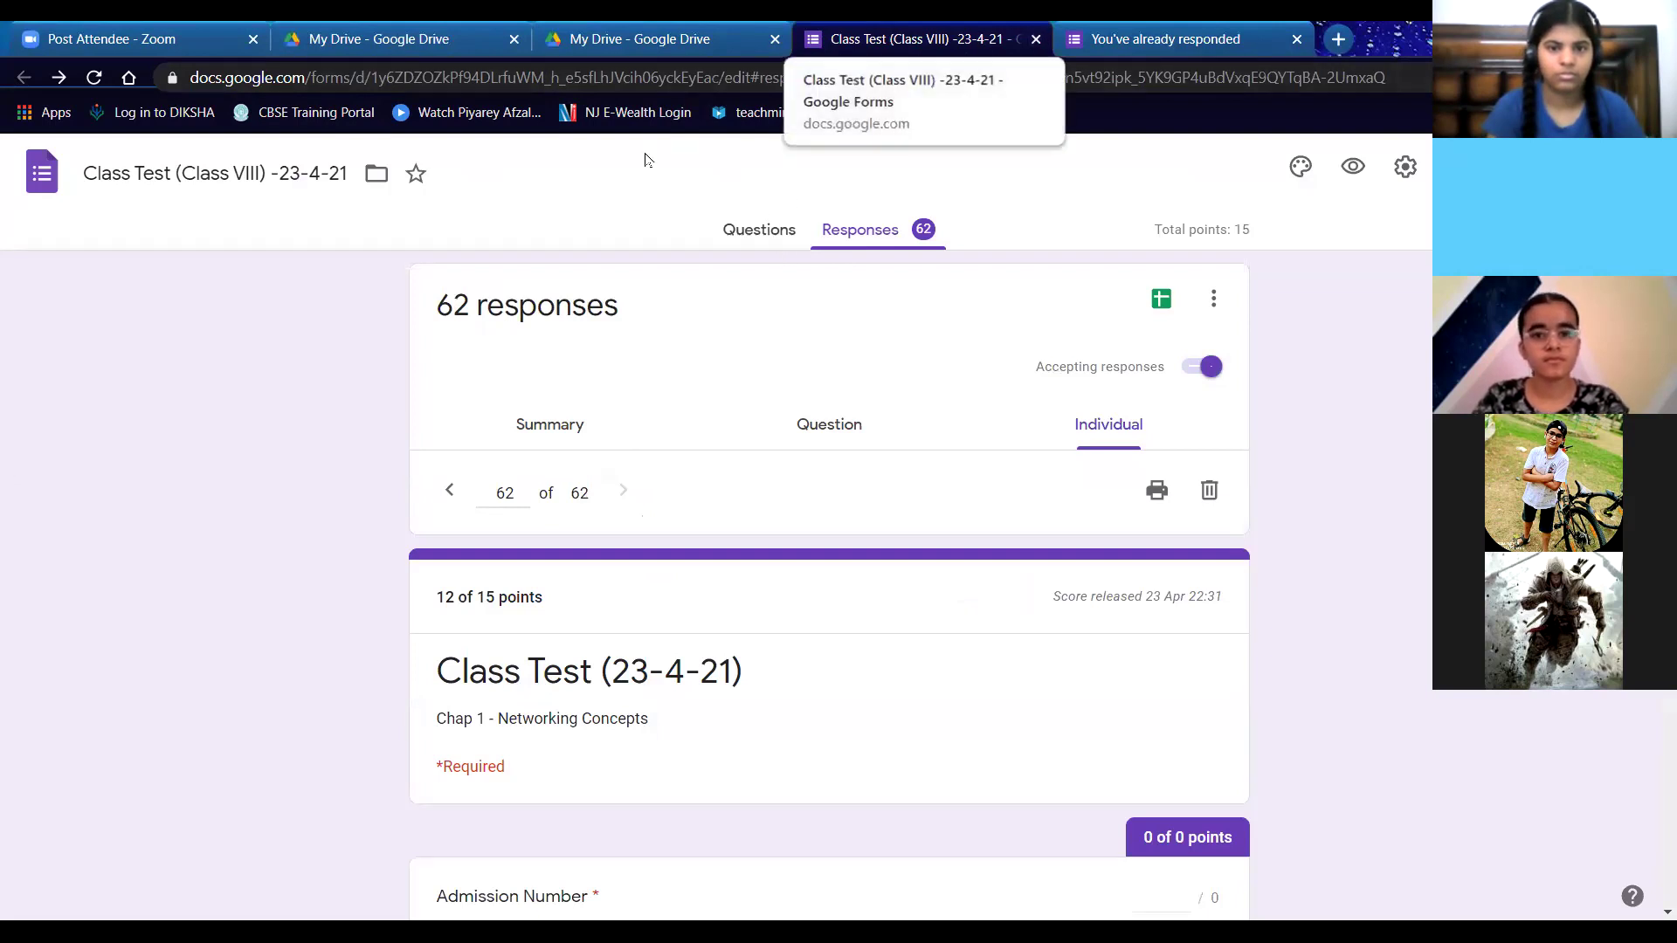
- Open the preview of the class test form and fill in the student's admission number and roll number
click(756, 236)
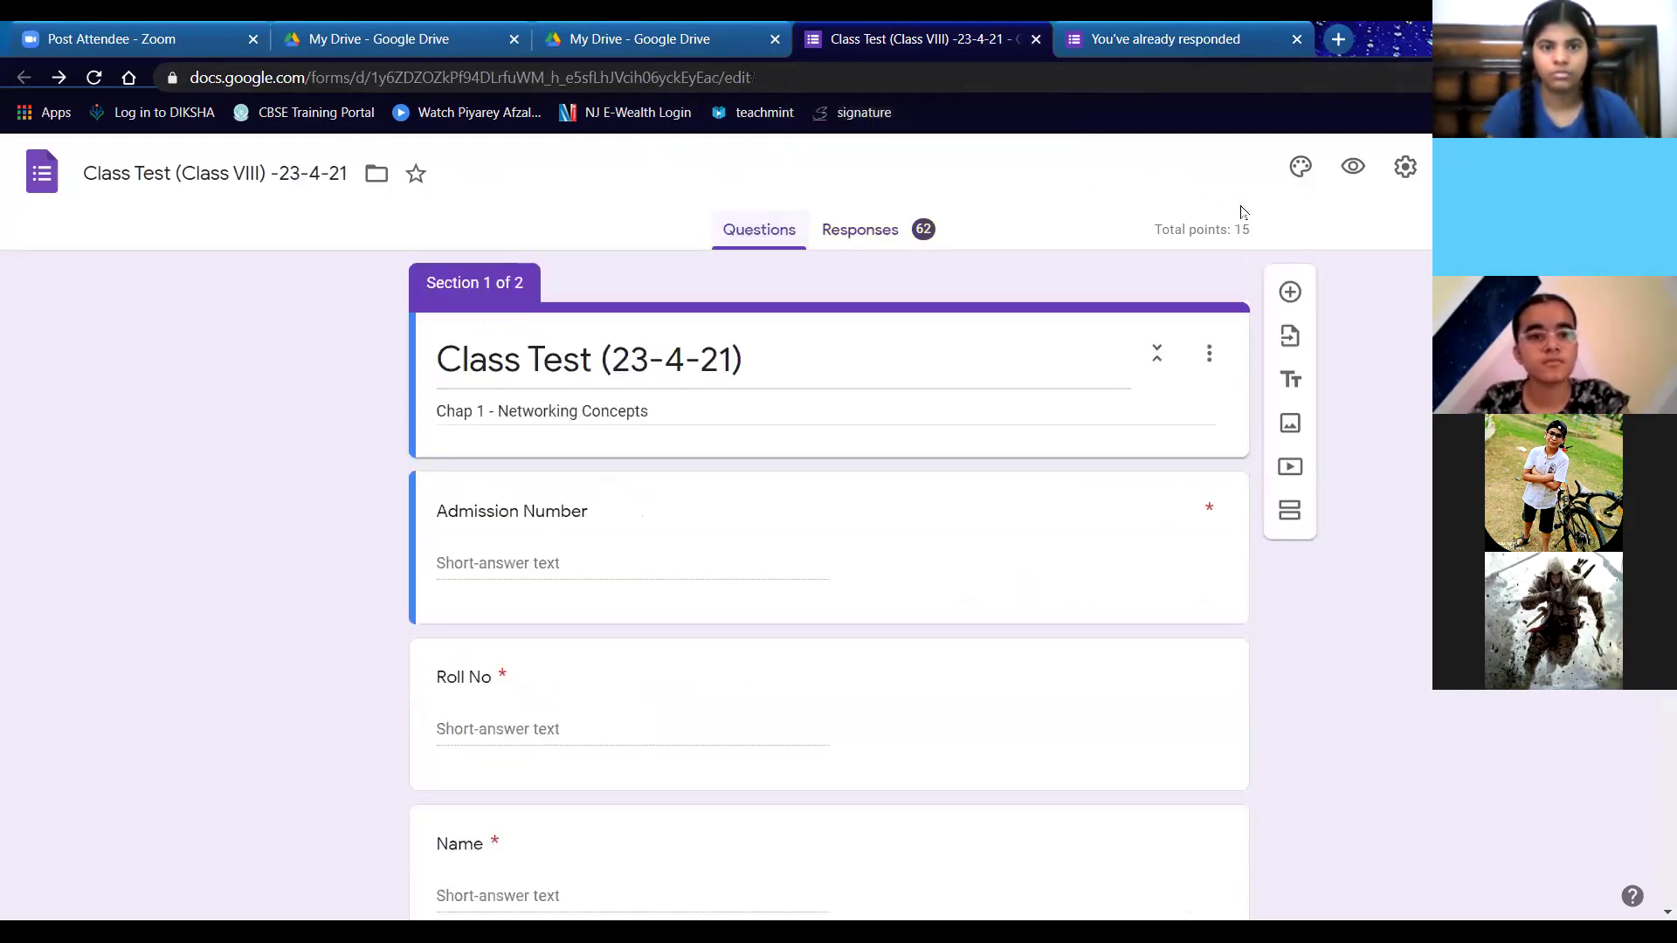
click(1352, 166)
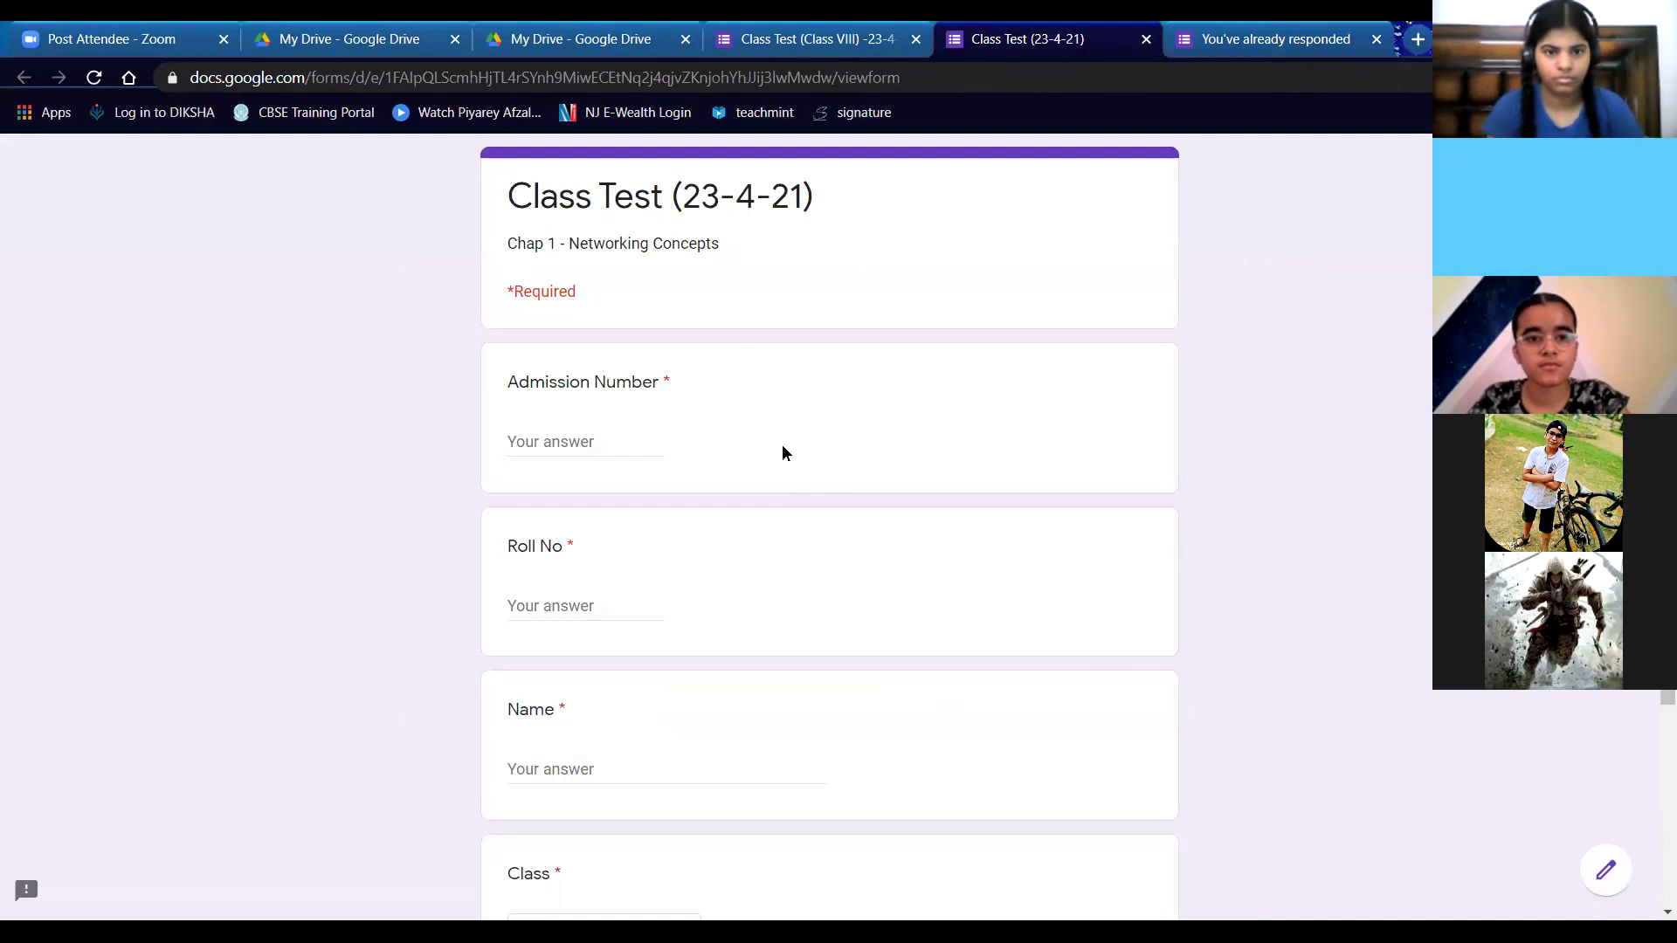
click(579, 443)
text(1234)
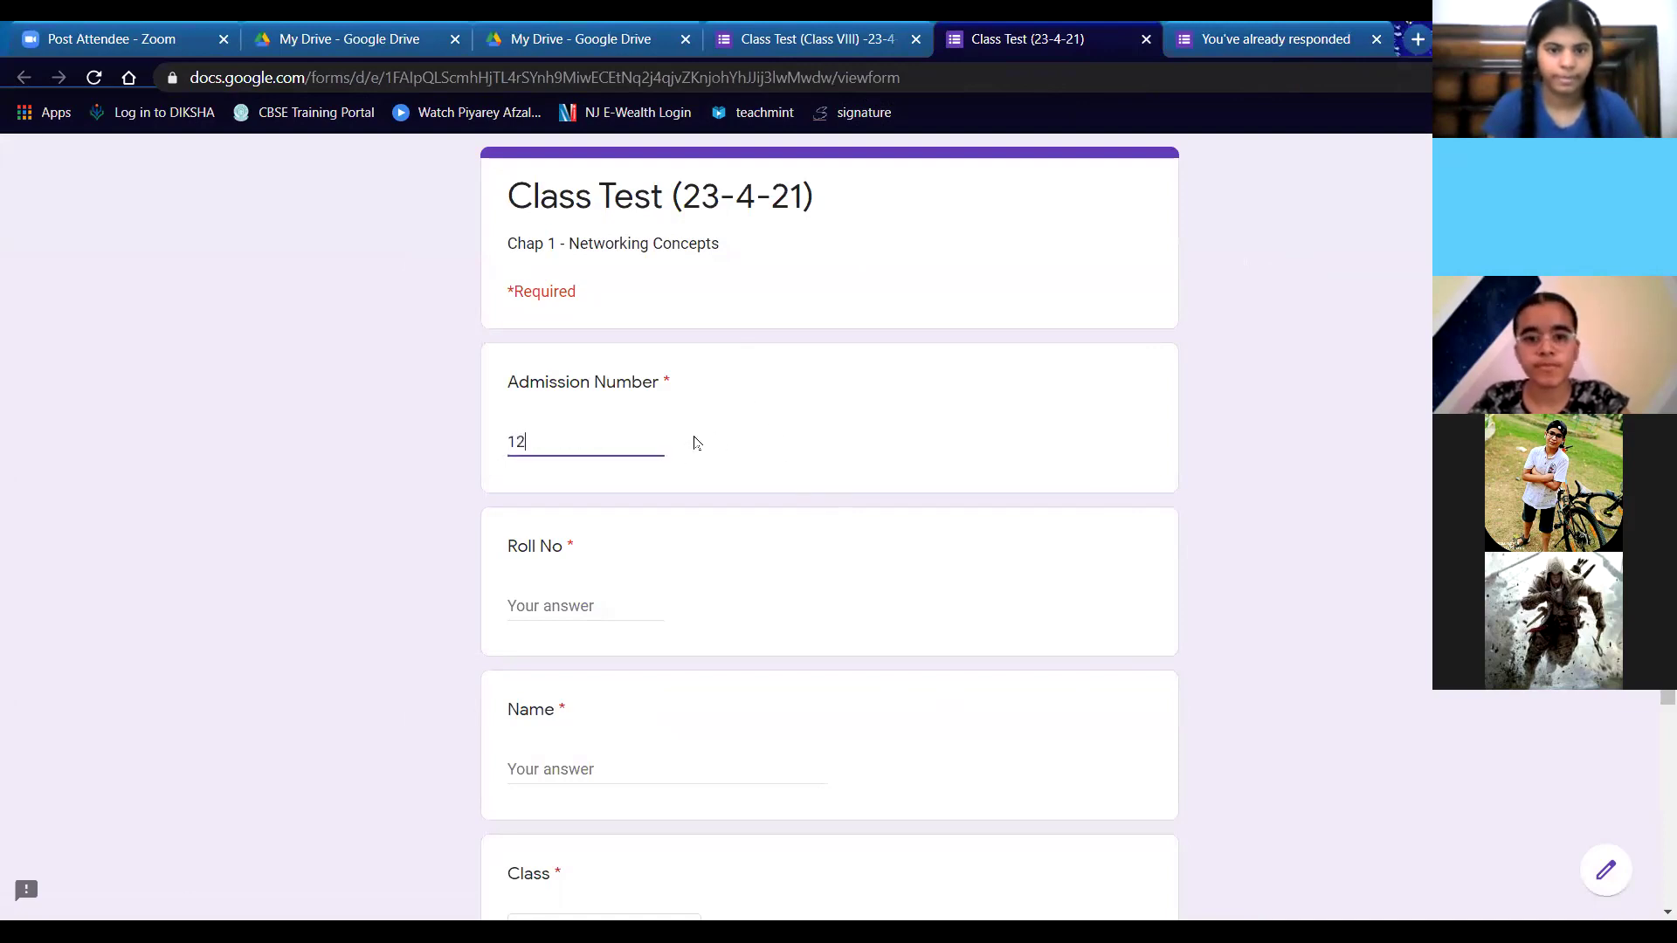
click(587, 602)
text(12)
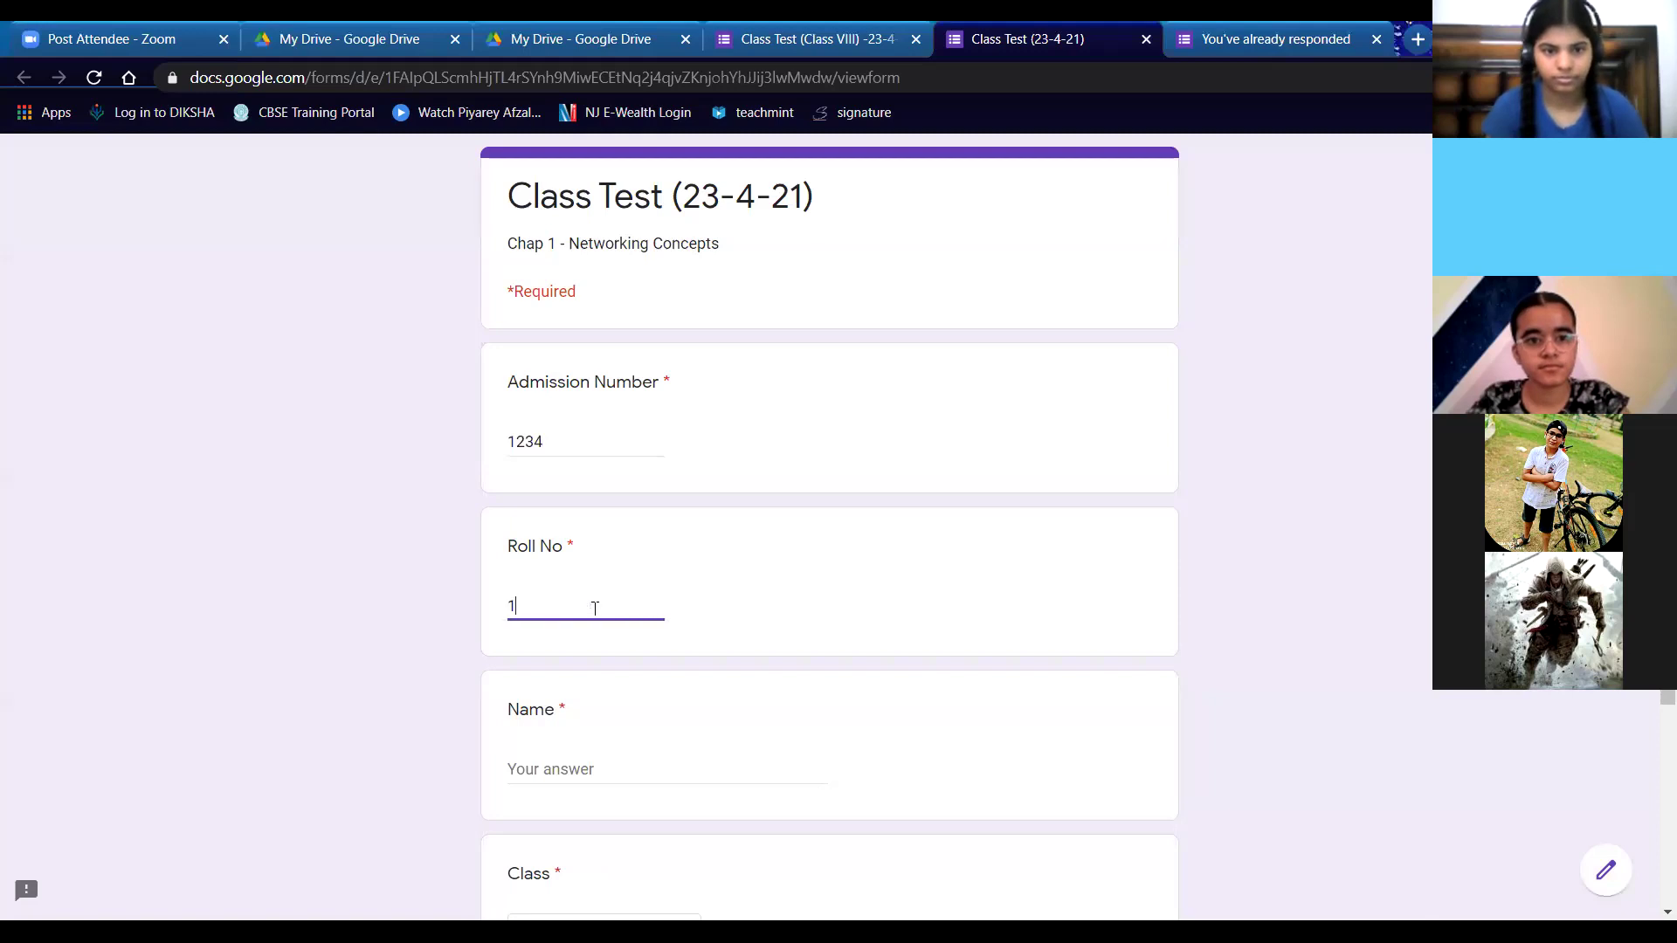
- Enter the student's name, choose the class and continue to the Multiple Choice Questions section
click(584, 786)
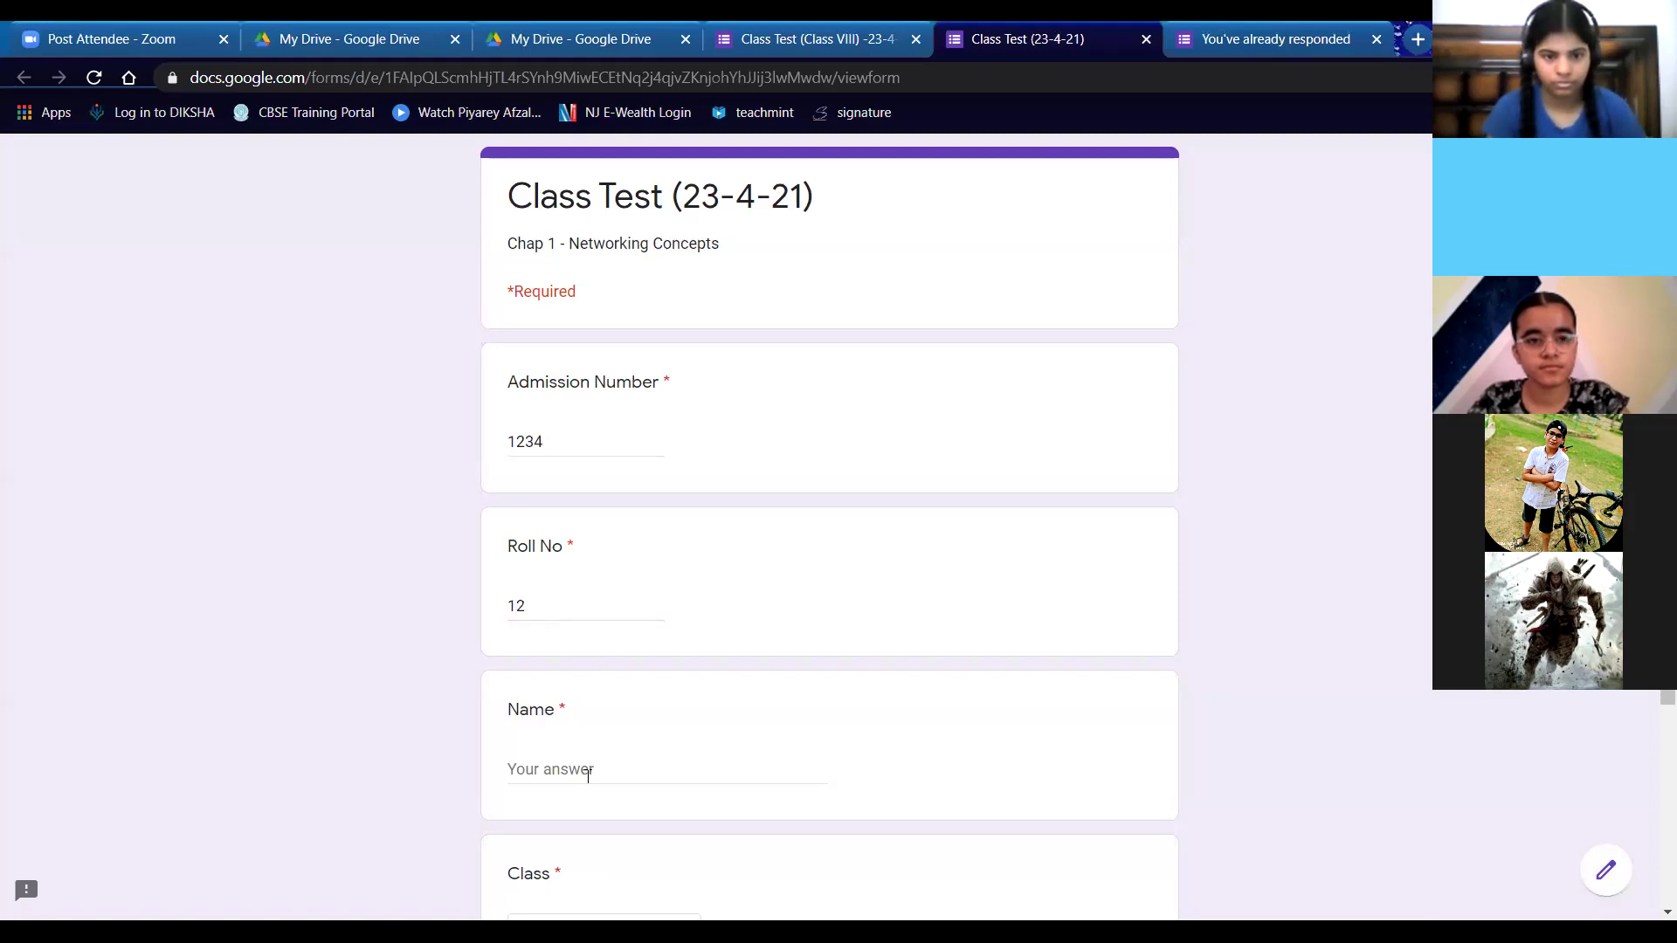
click(585, 768)
text(gagan)
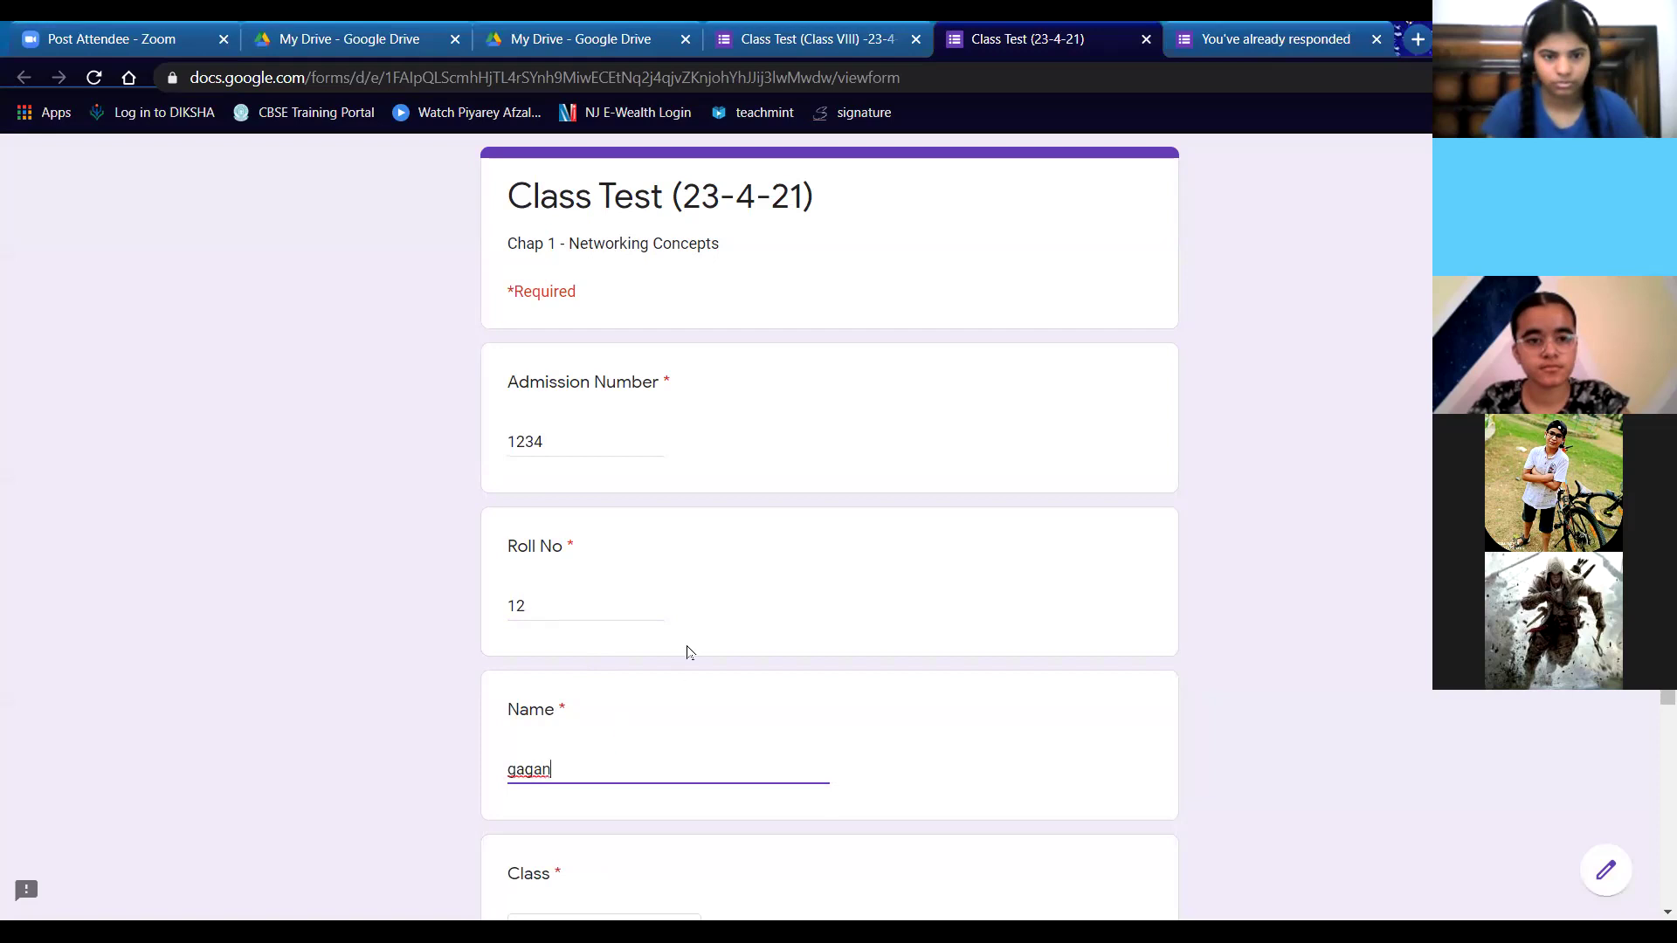
scroll(687, 652, down, 3)
click(633, 693)
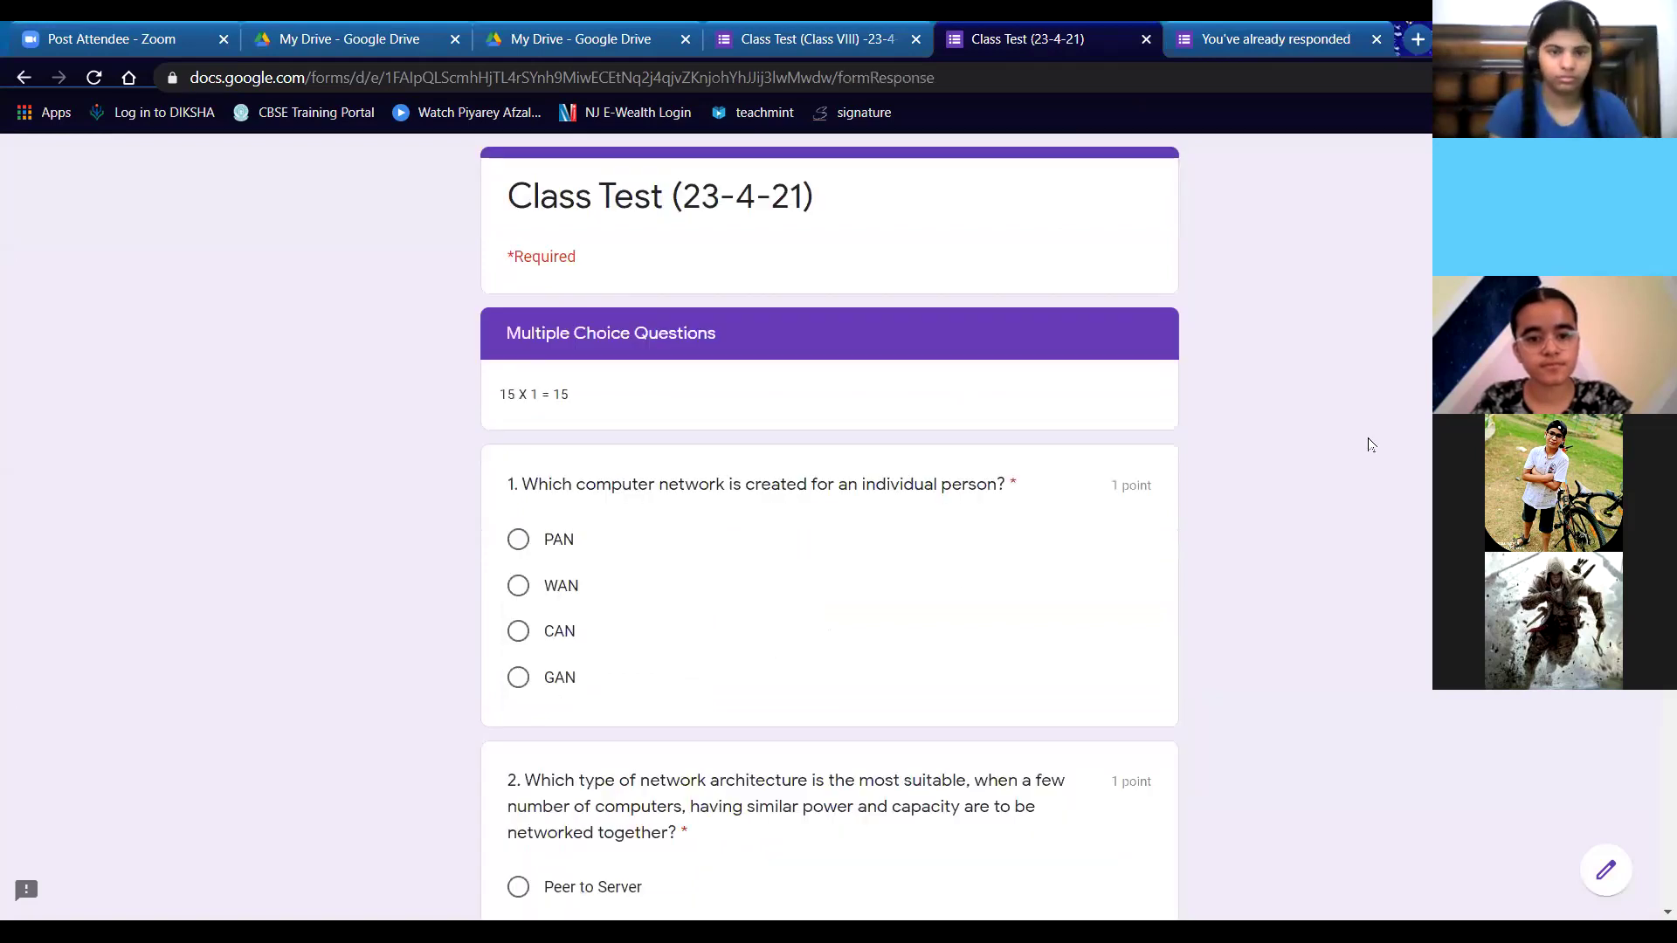
- Answer question 1 on the network for an individual person with PAN and question 2 on network architecture with Peer to Peer
scroll(1371, 445, down, 1)
scroll(830, 524, down, 3)
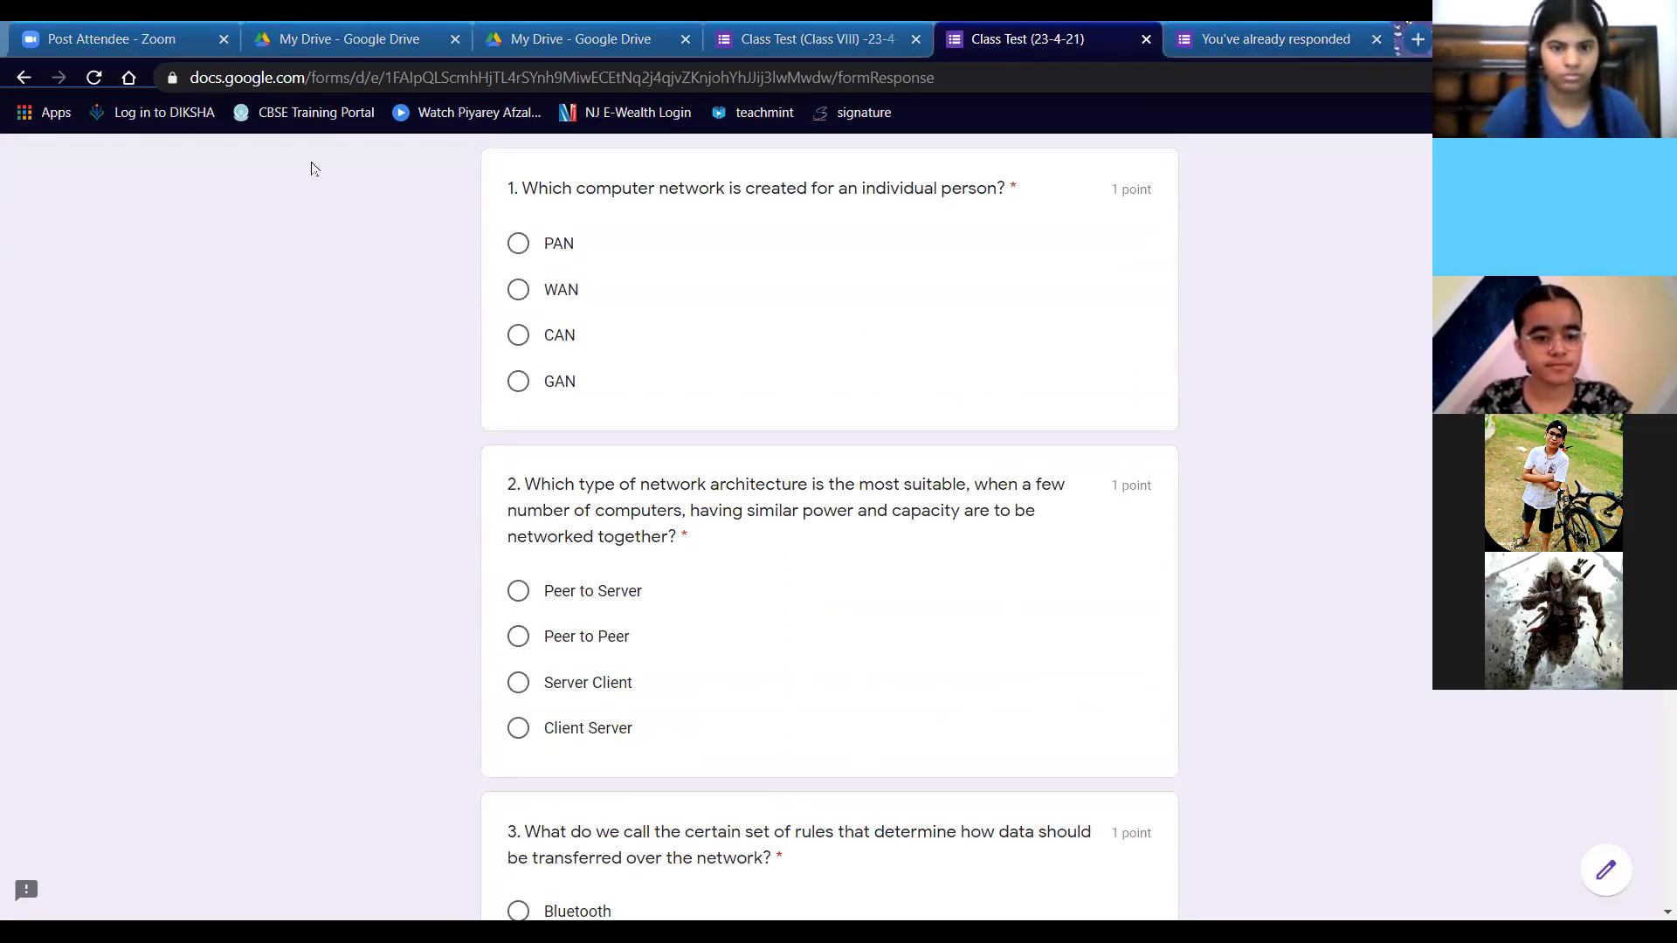
click(520, 249)
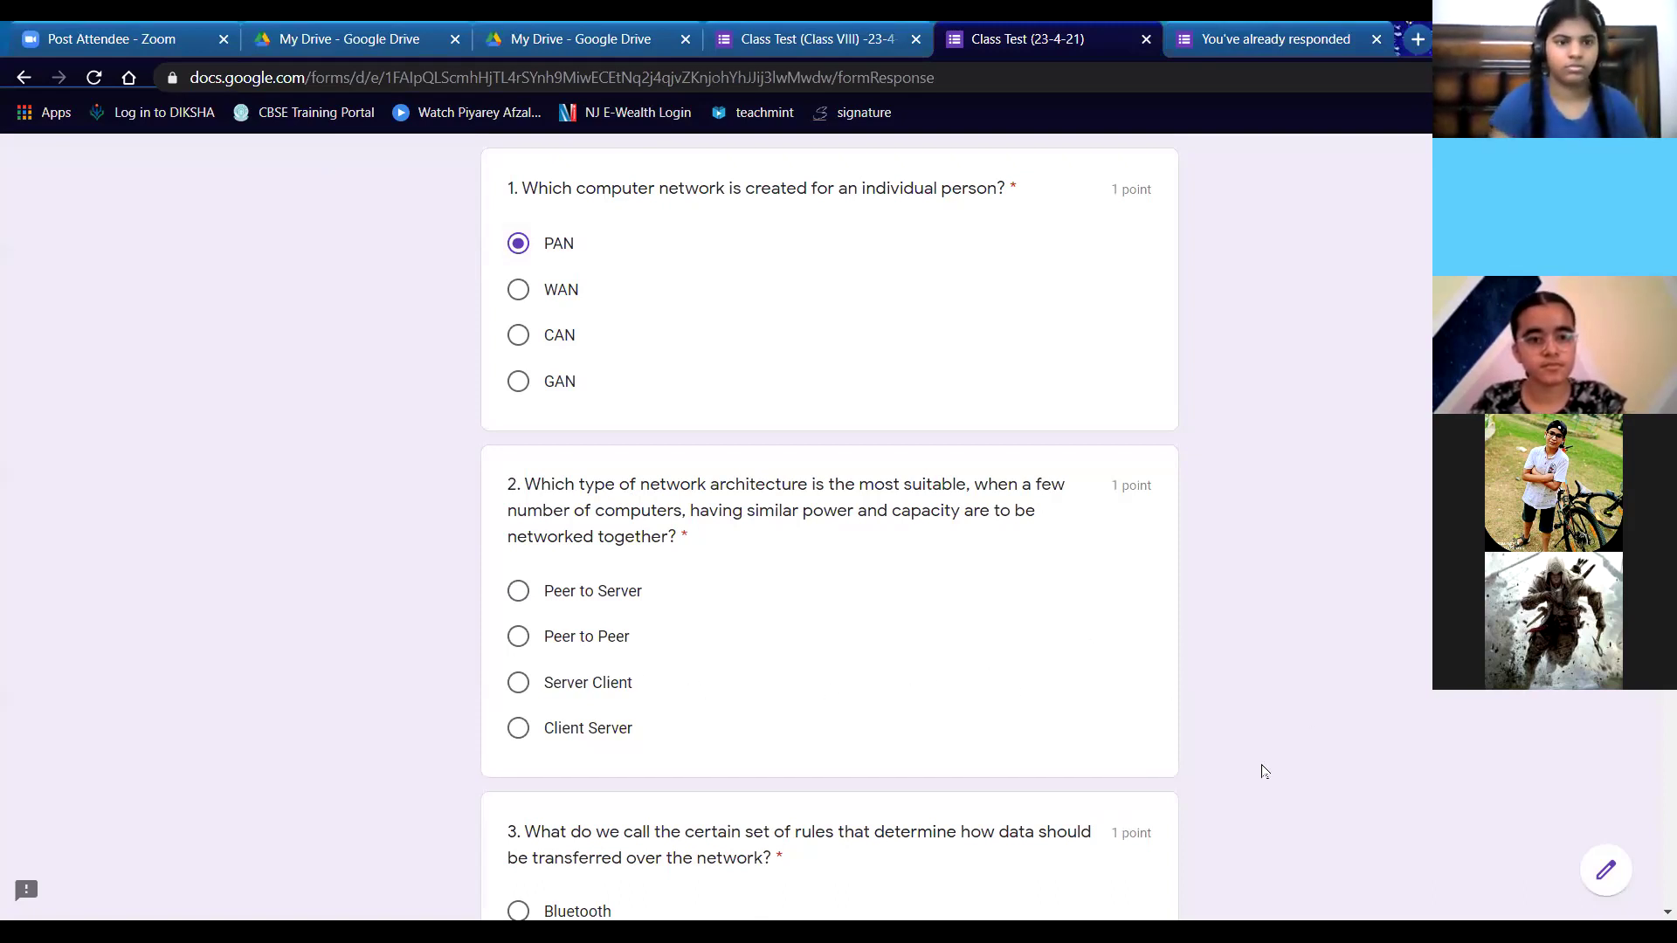
click(542, 638)
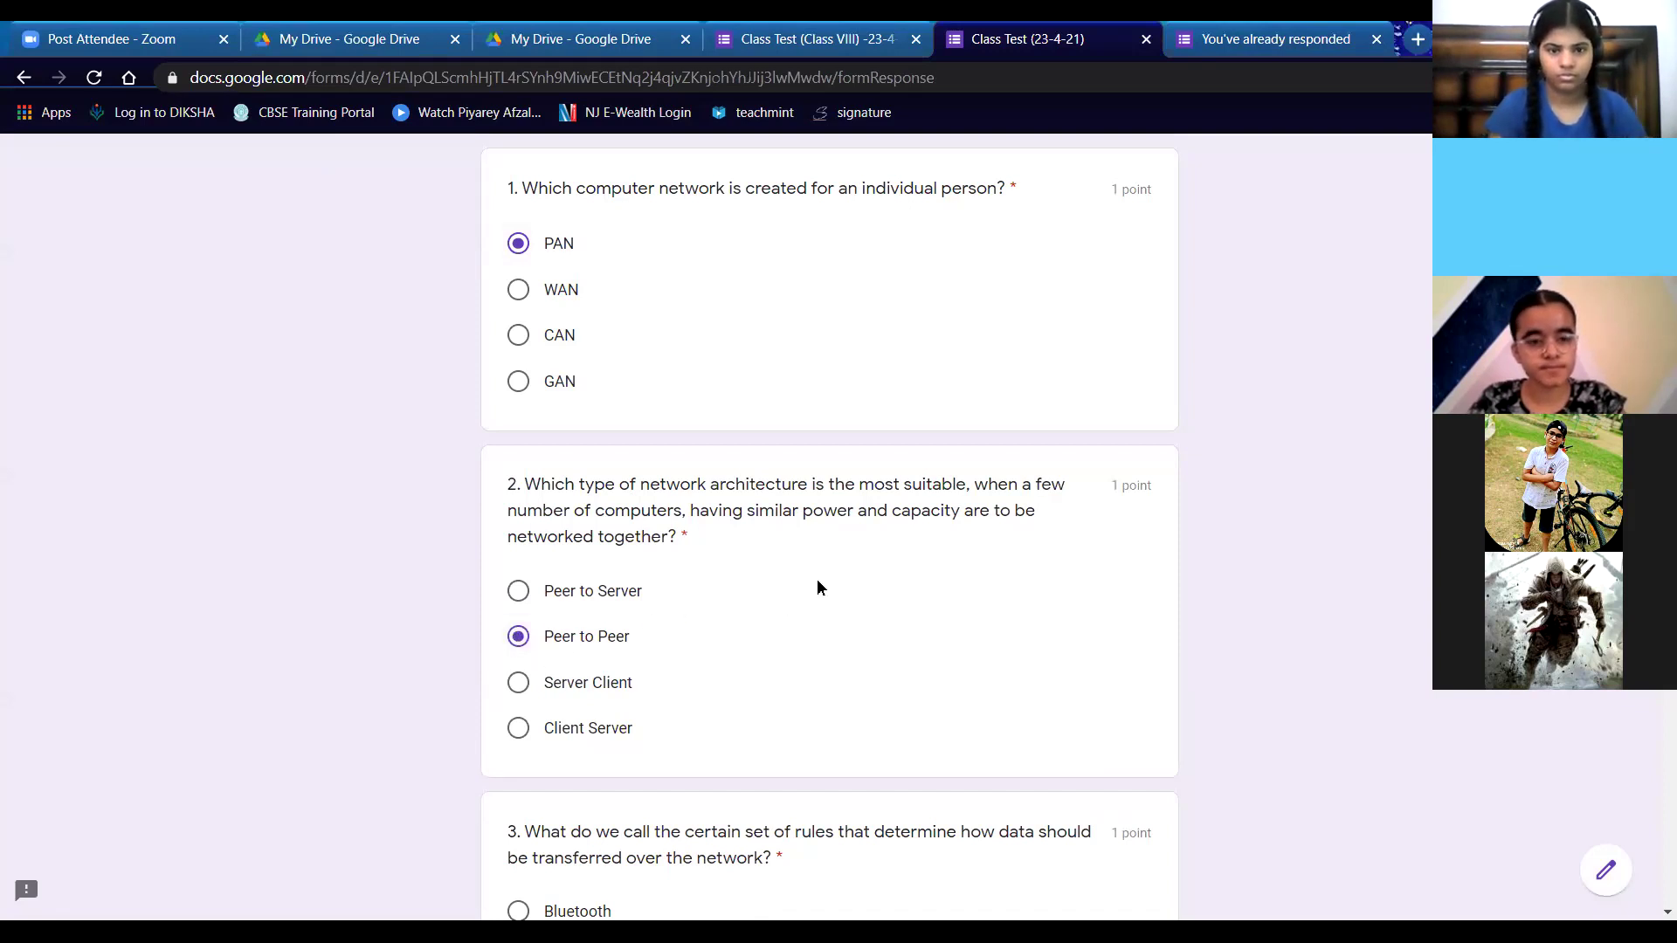
- Answer question 3 on data transfer rules with Protocol and question 4 on computers connected to the server with Node
scroll(889, 535, down, 6)
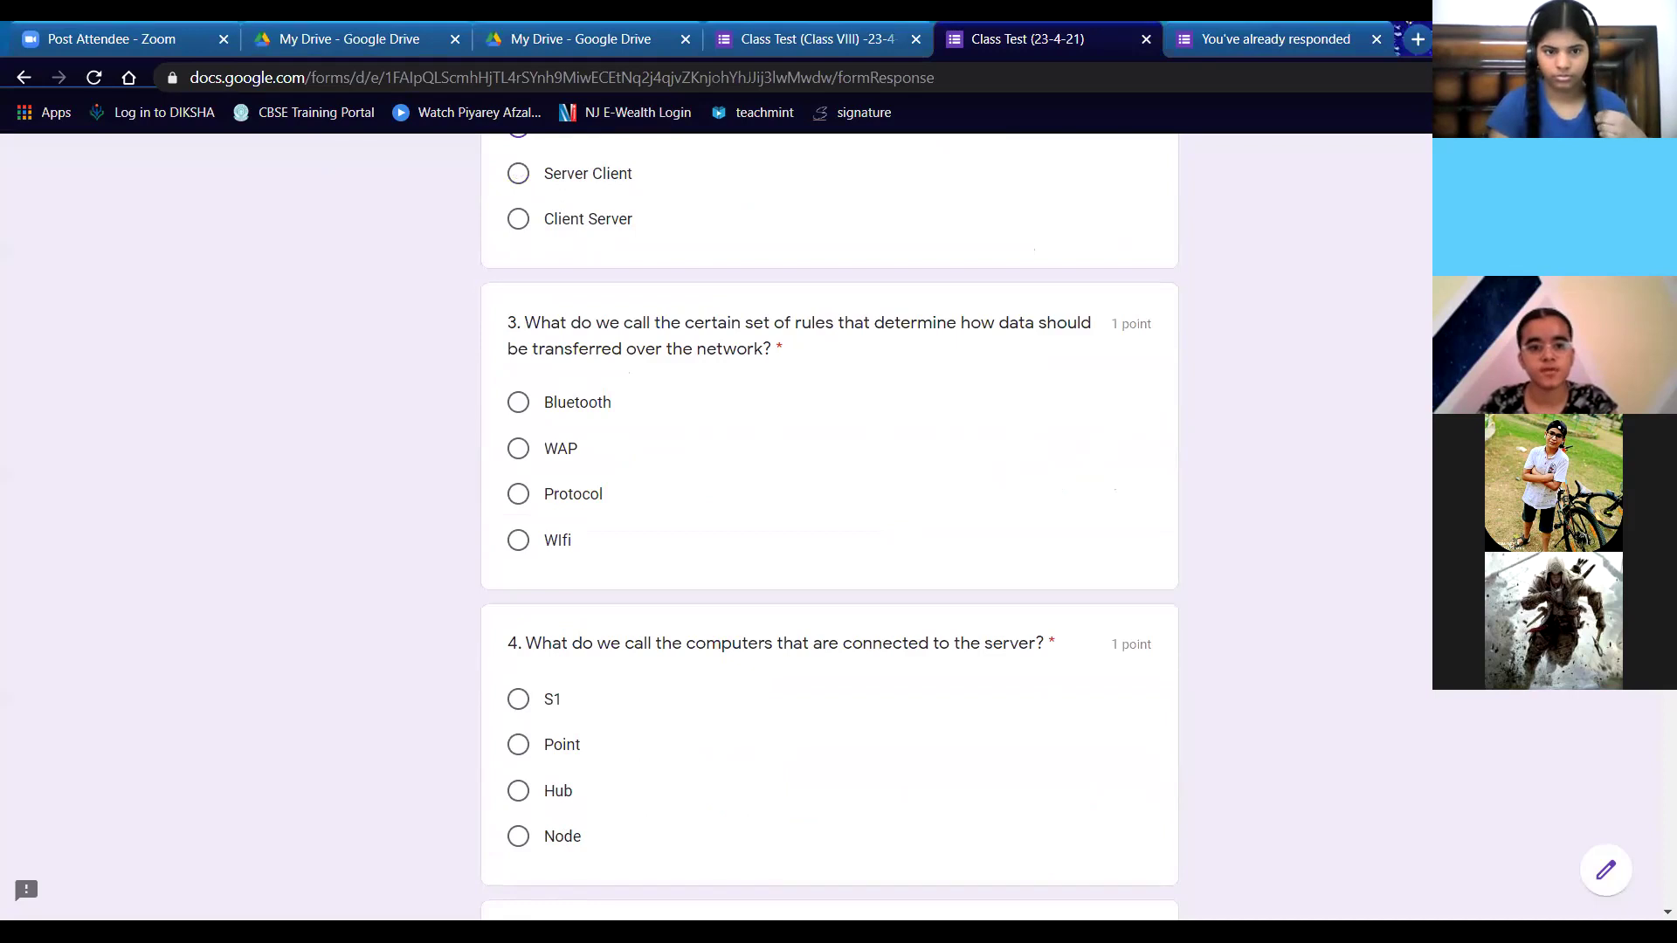
click(583, 495)
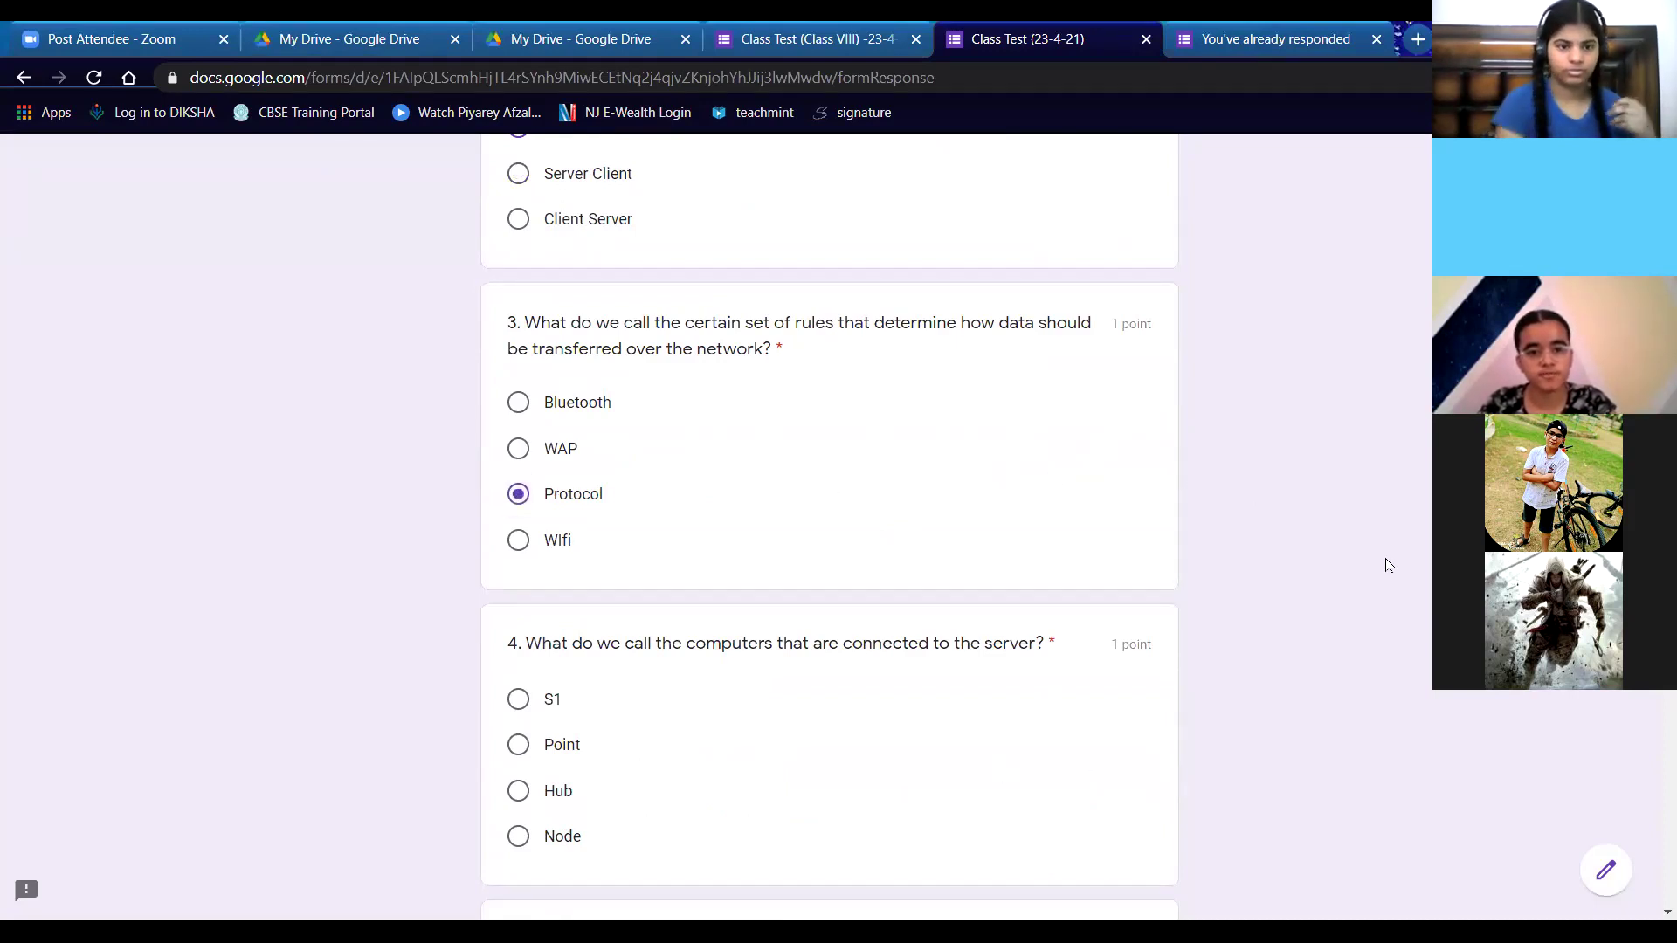
scroll(667, 656, down, 3)
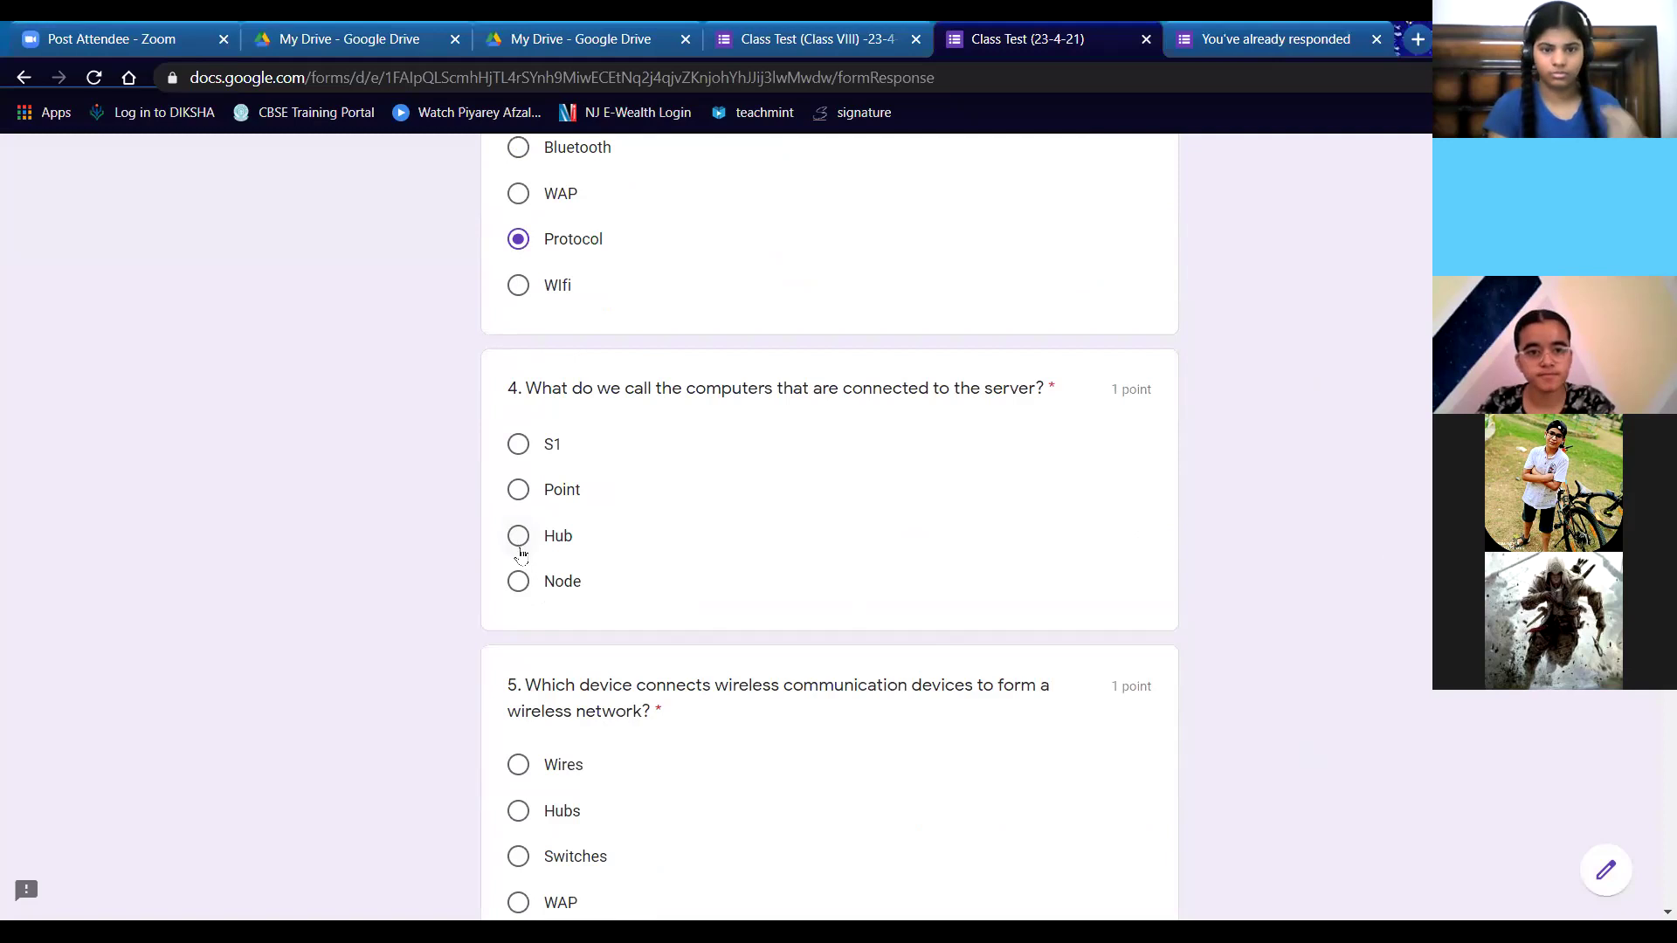
click(518, 580)
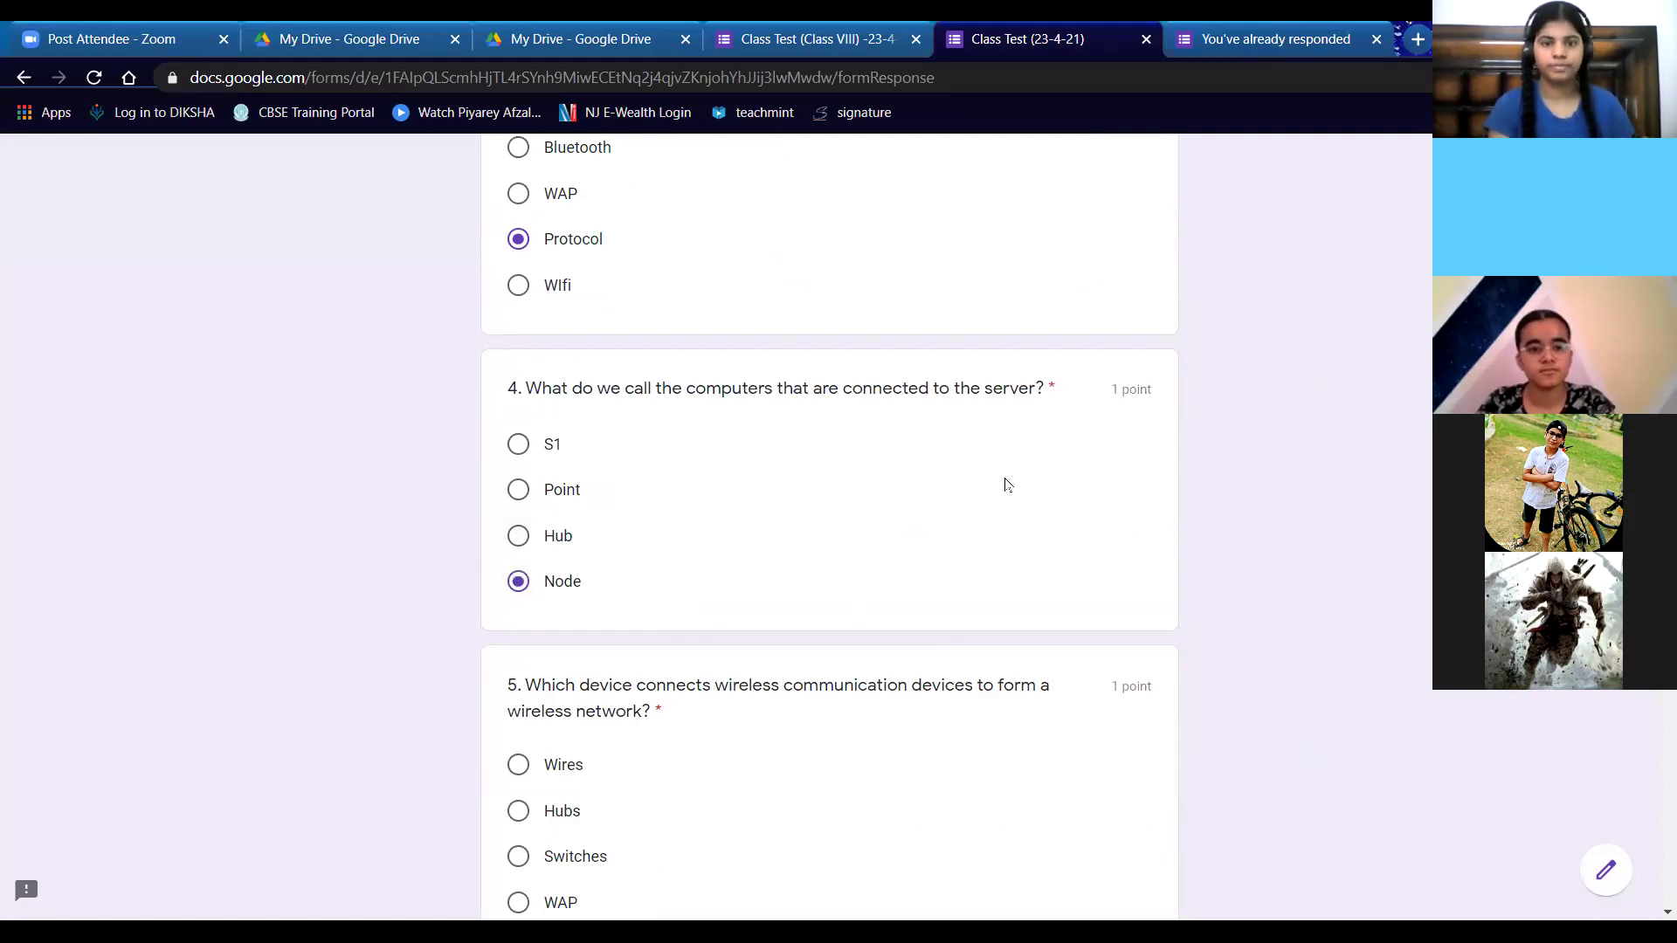
- Answer question 5 on the wireless connecting device with WAP and question 6 on the meaning of WiFi with Wireless Fidelity
scroll(809, 475, down, 3)
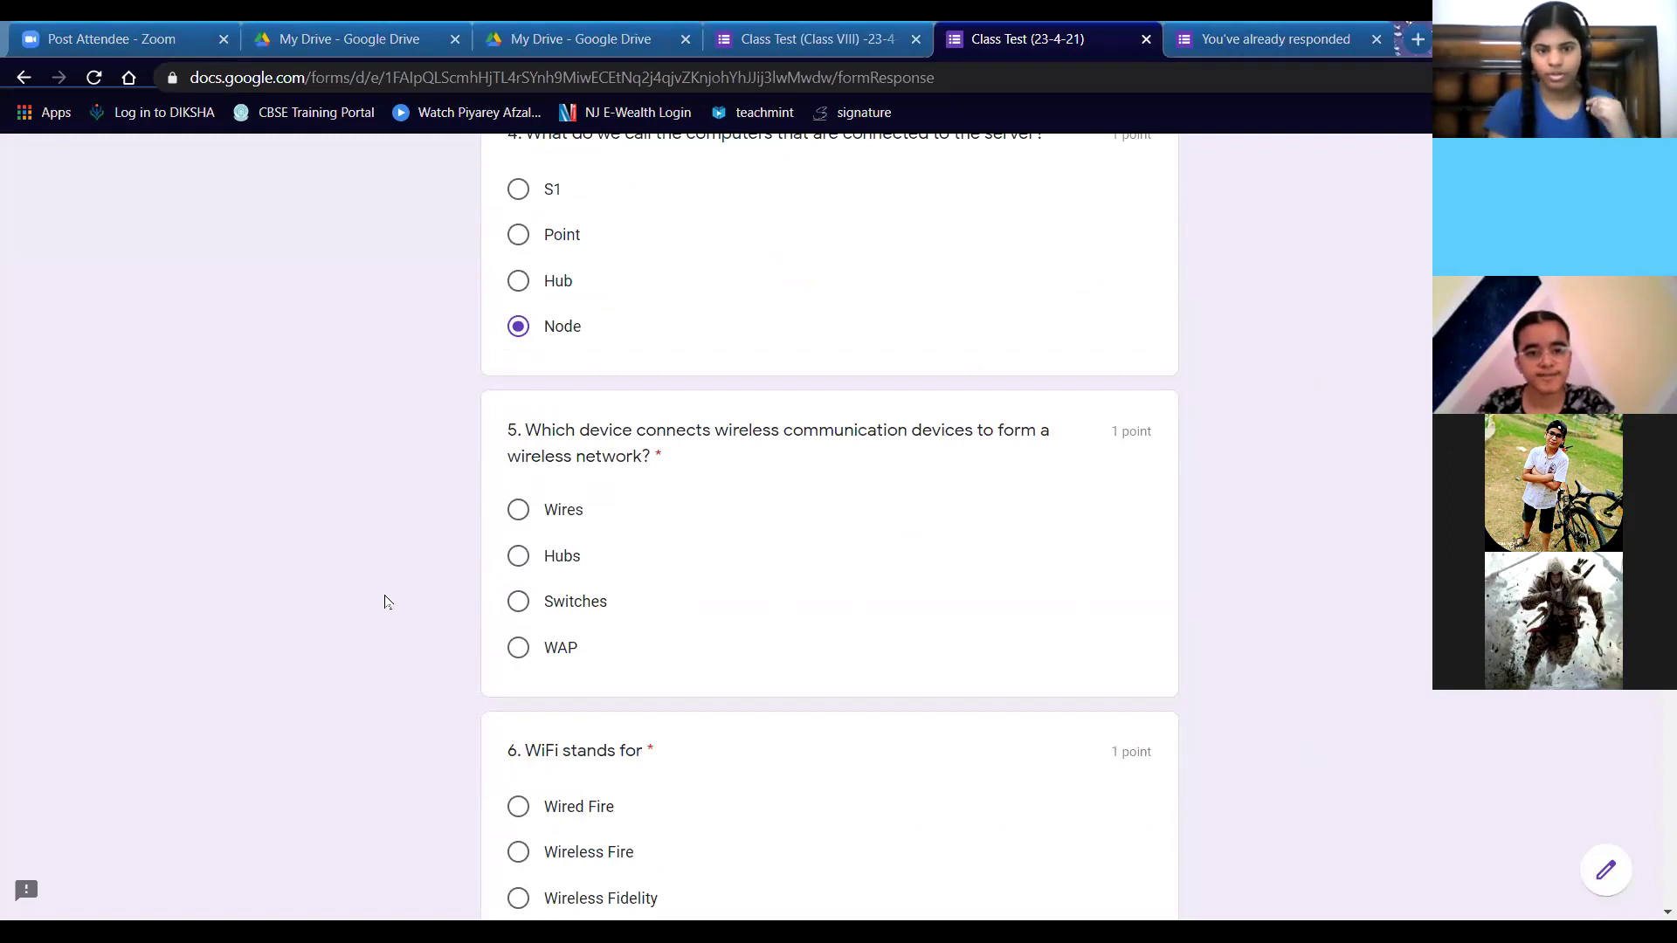
click(521, 647)
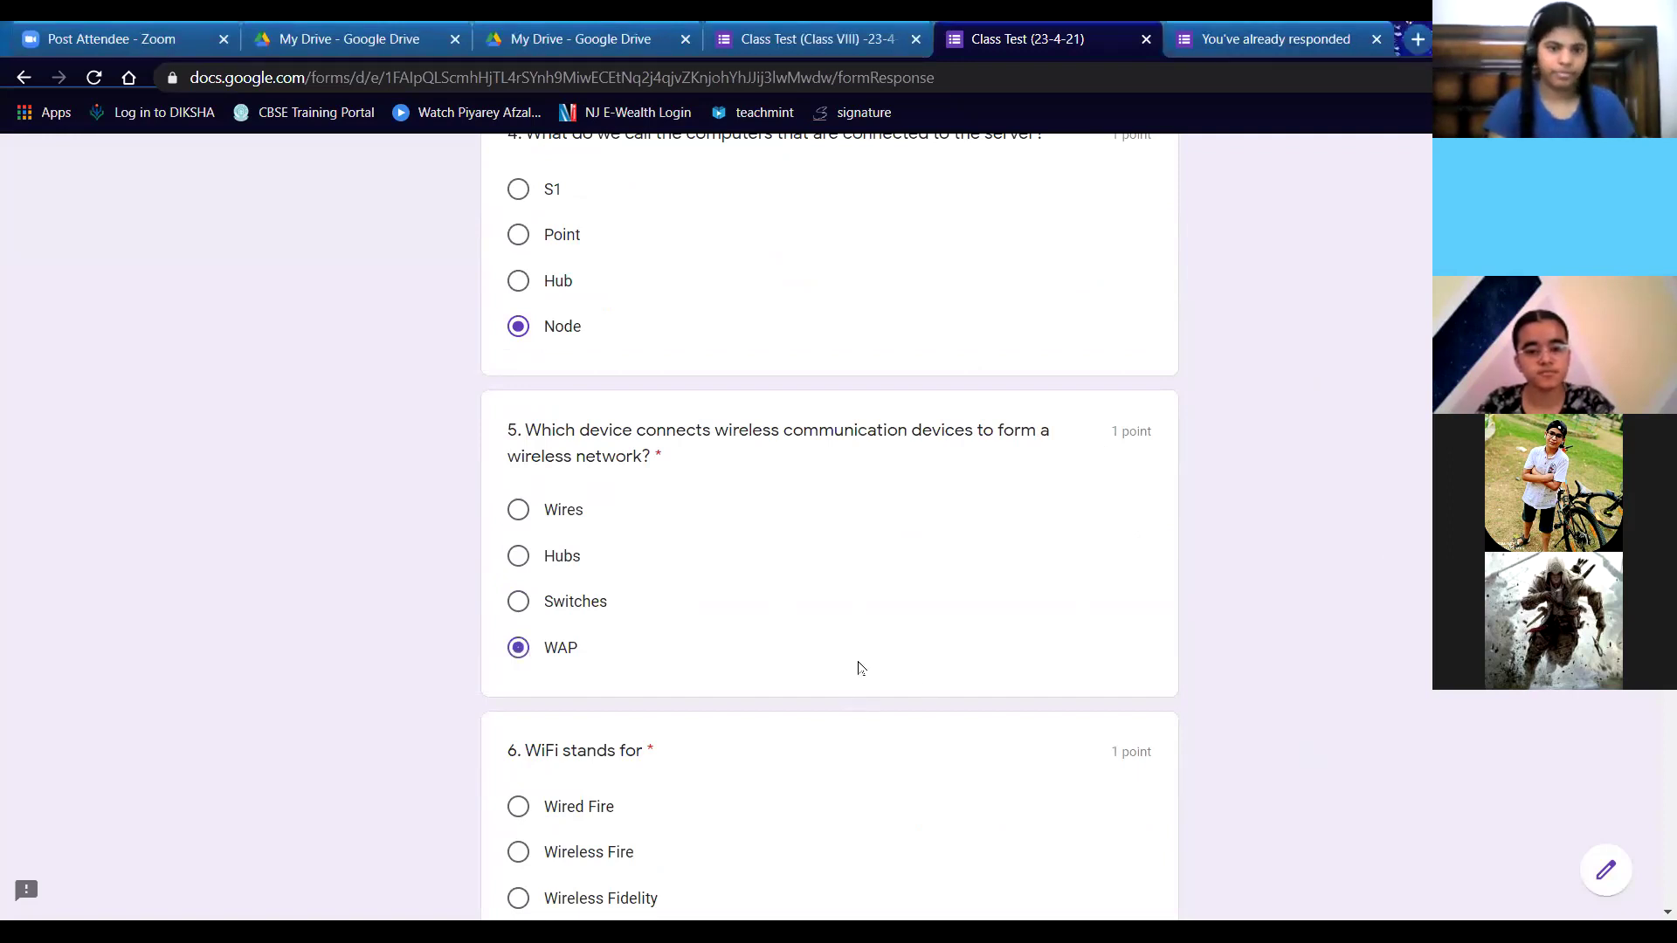
scroll(629, 642, down, 3)
scroll(617, 636, down, 2)
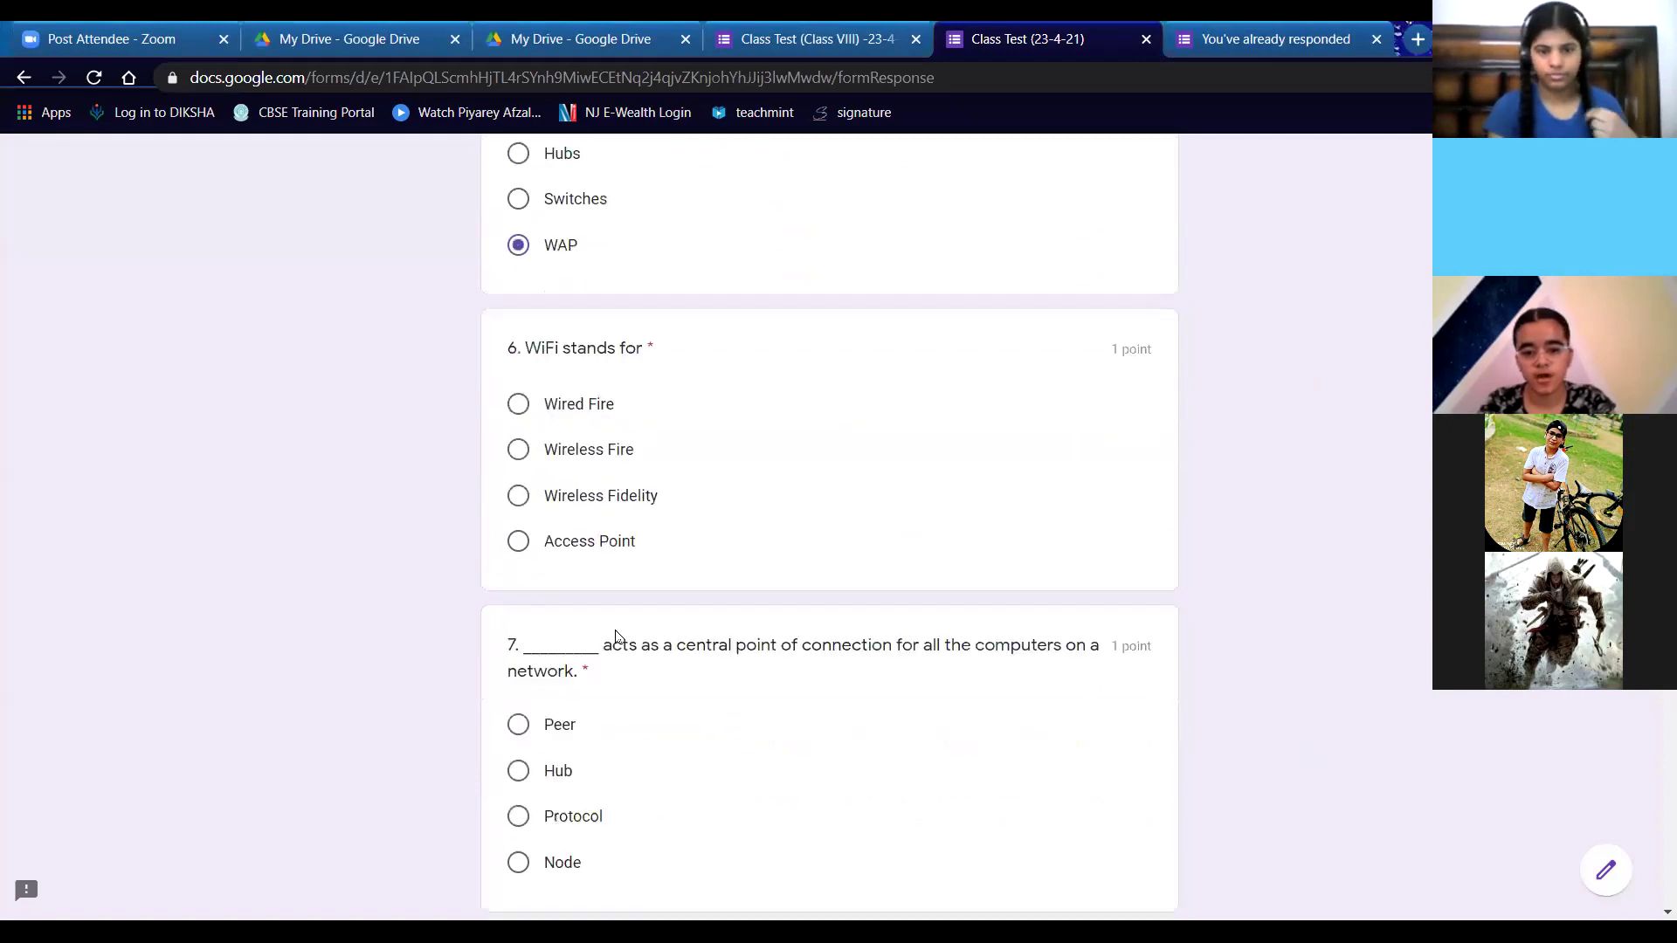
scroll(616, 637, down, 1)
click(638, 392)
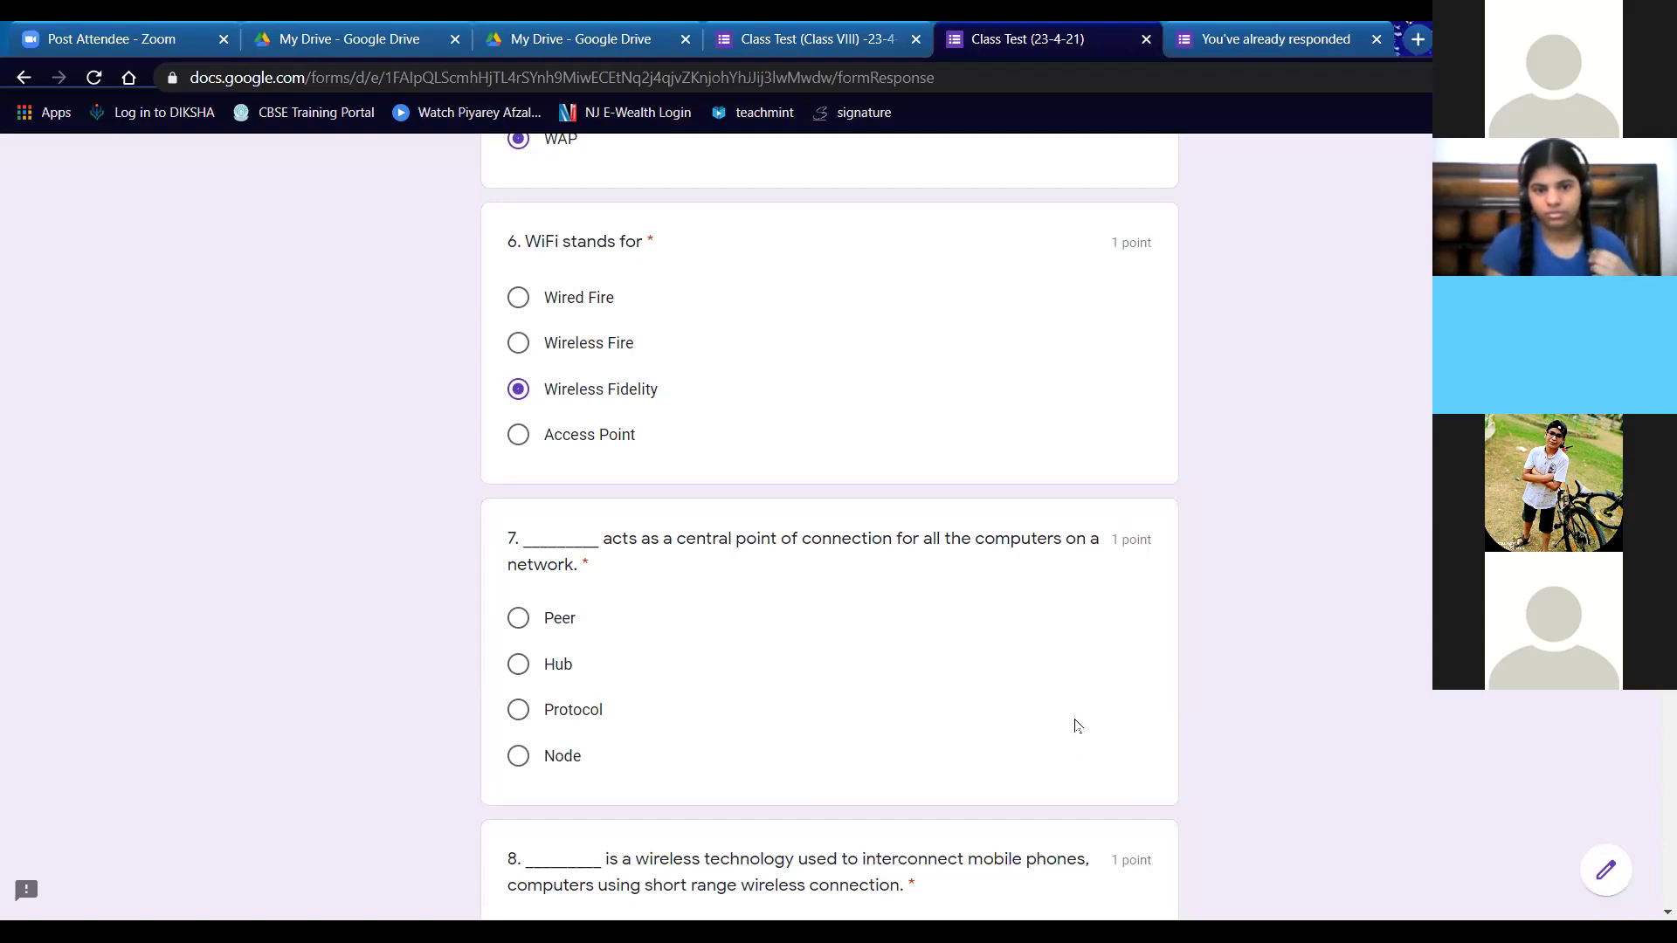
- Answer question 7 on the central connection point with Hub and question 8 on short-range wireless technology with Bluetooth
click(549, 668)
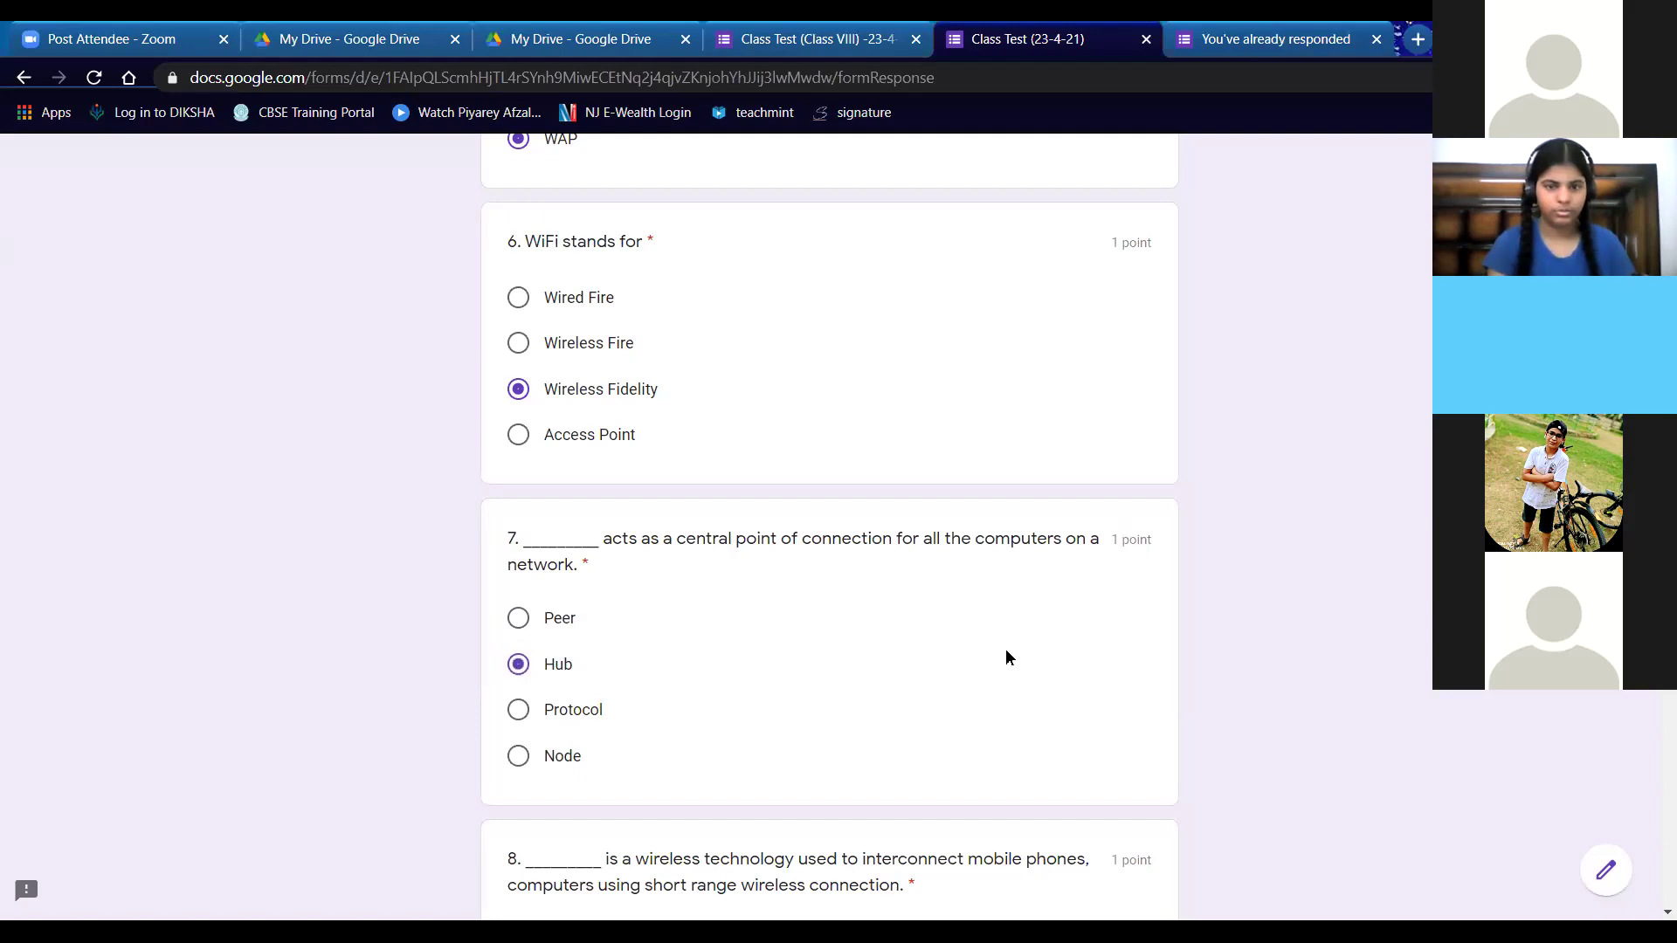
scroll(1002, 595, down, 3)
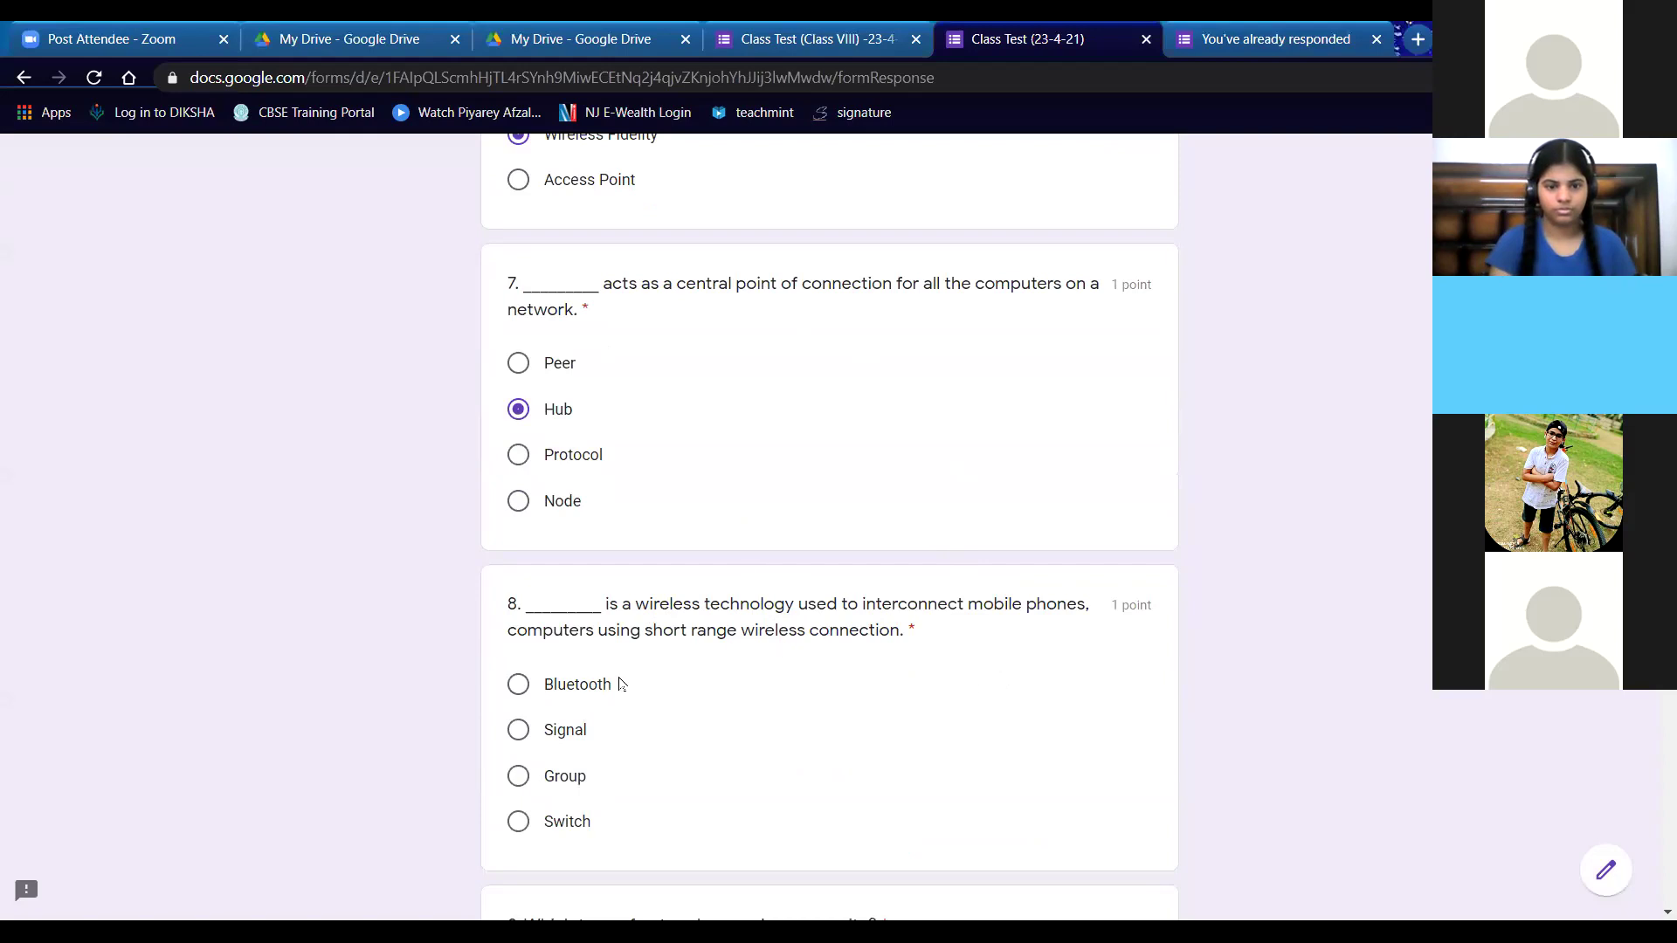
scroll(772, 671, down, 3)
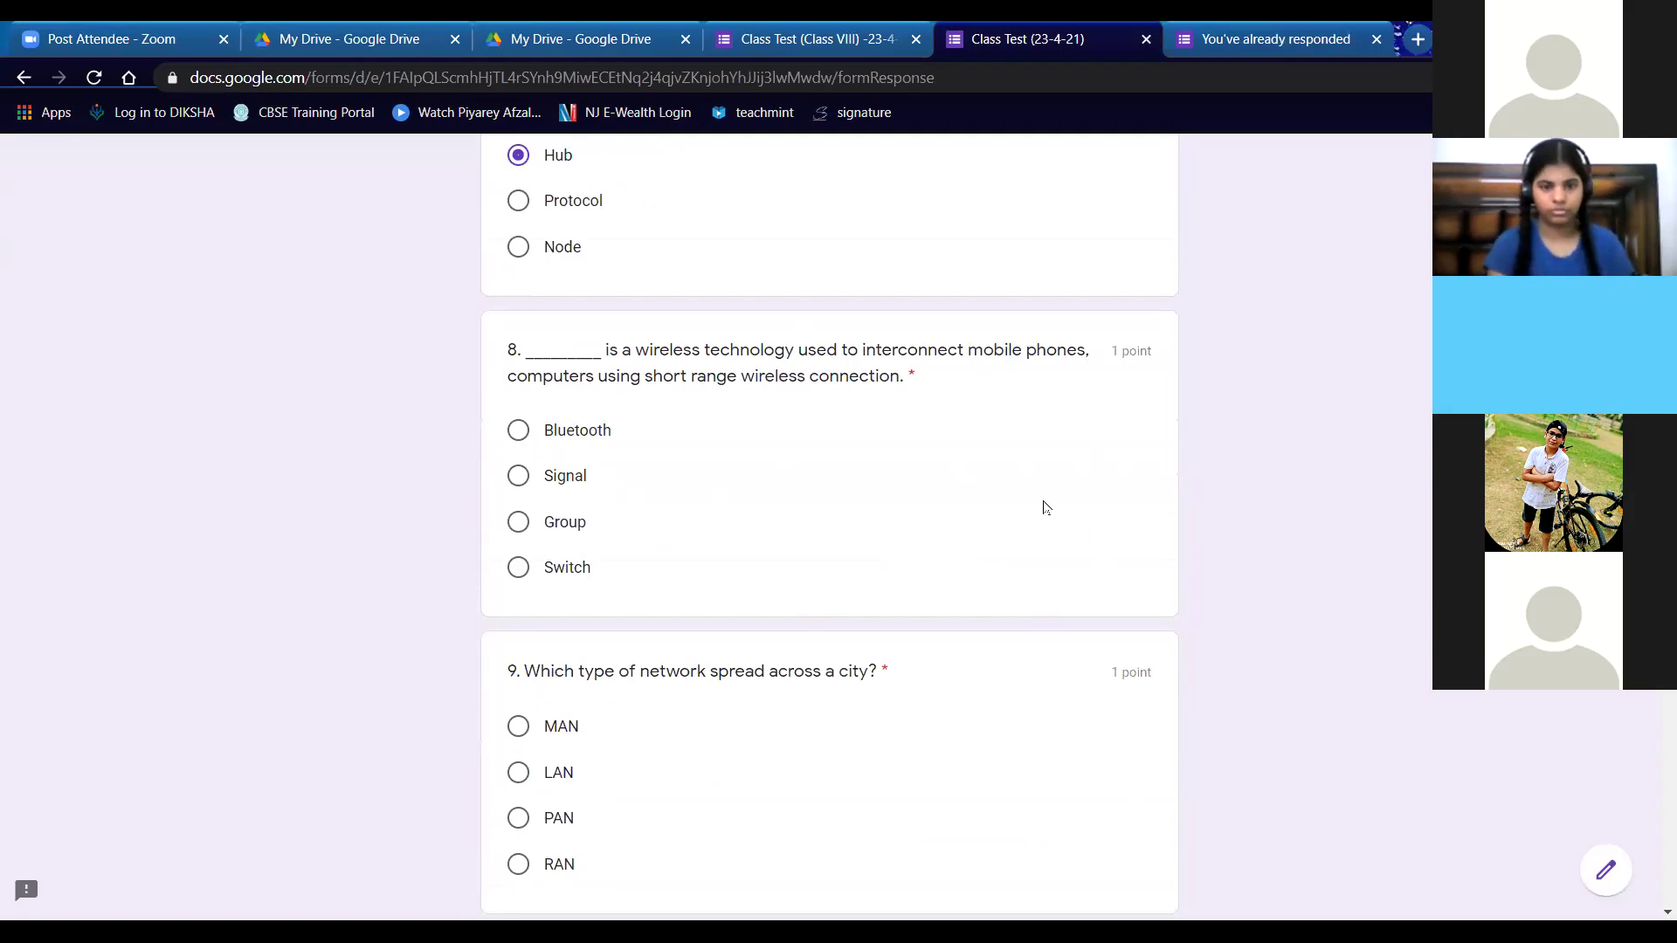
click(645, 449)
- Answer question 9 on the network spread across a city with MAN and question 10 on the type of security with Network
scroll(891, 709, down, 2)
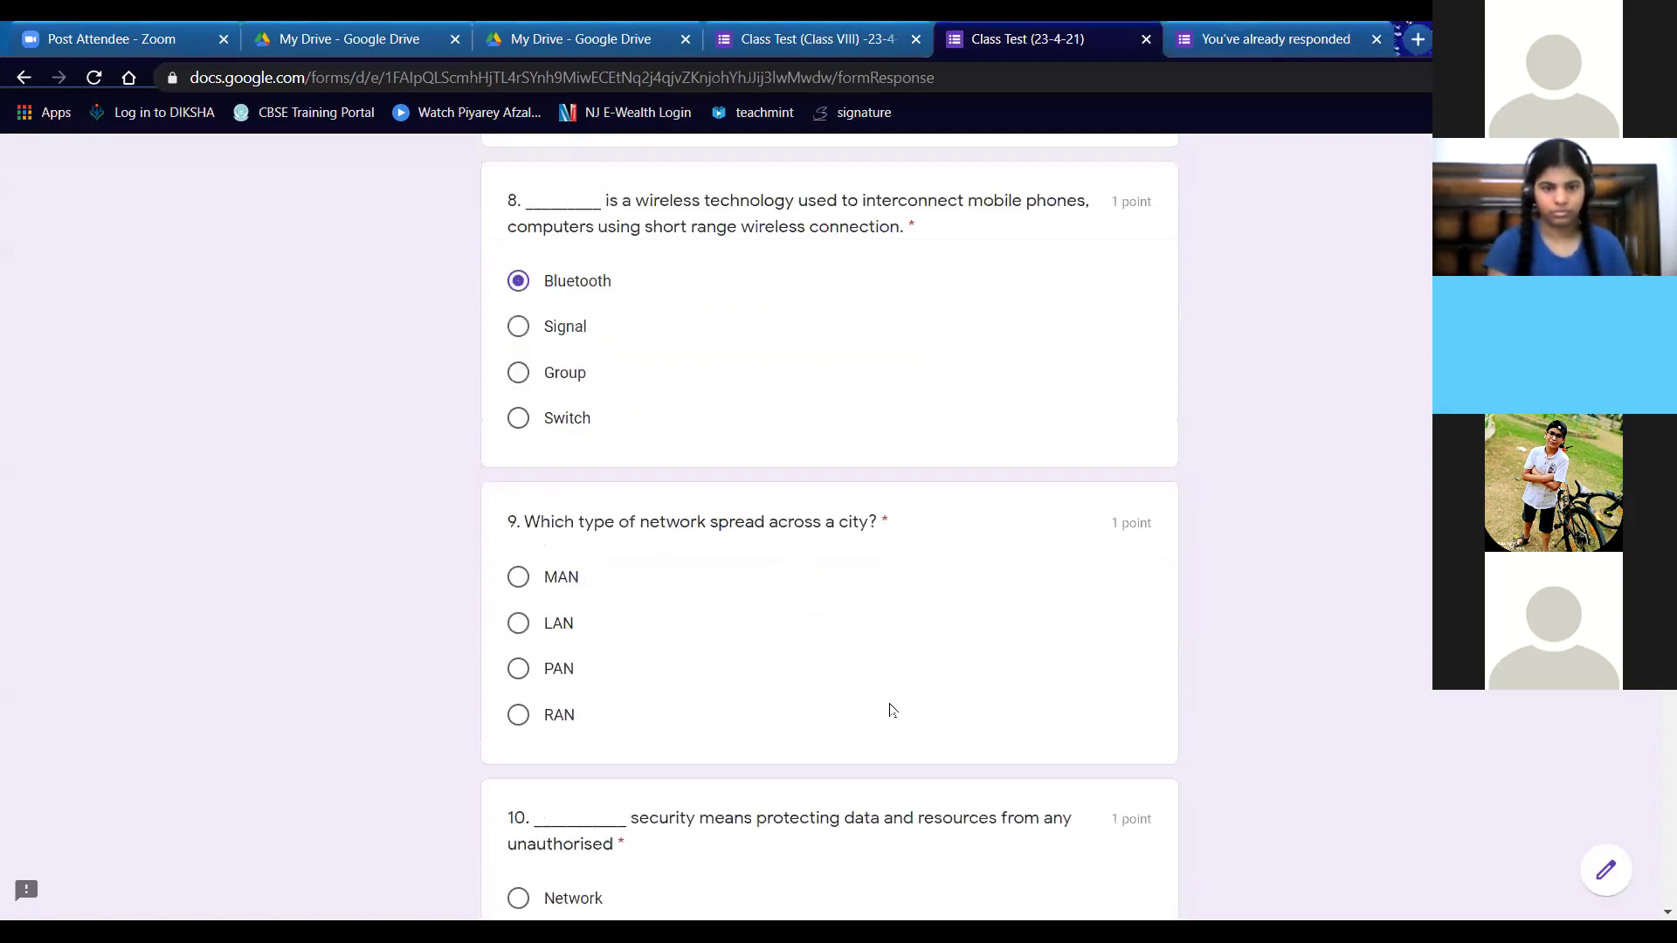
scroll(891, 709, down, 1)
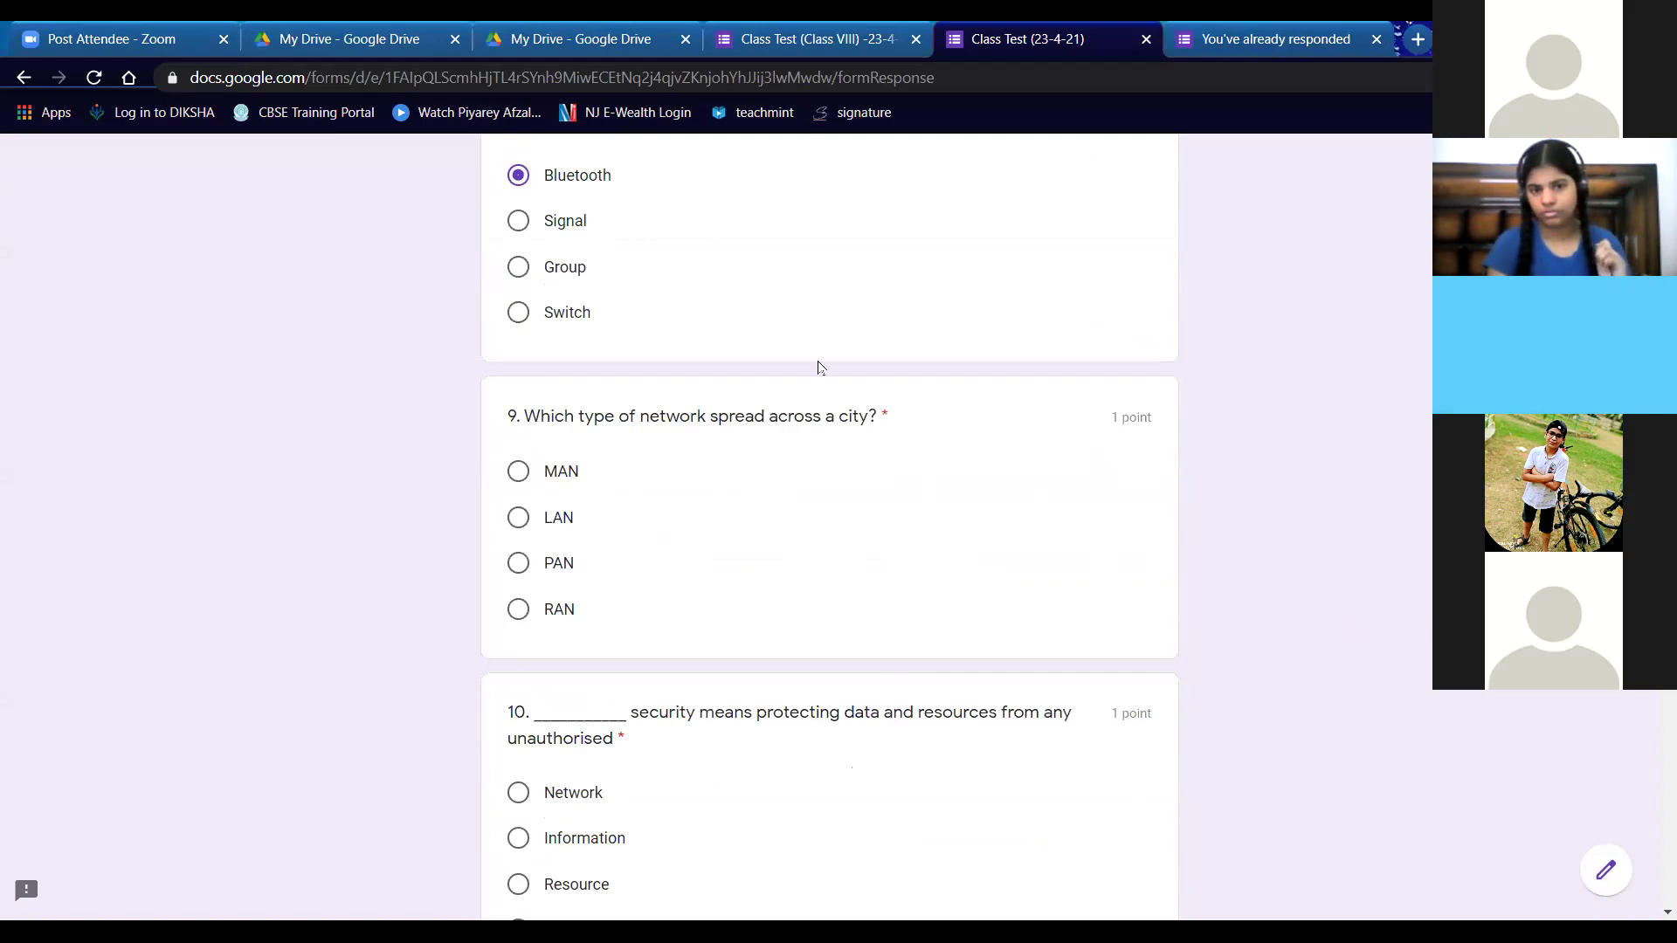
click(556, 479)
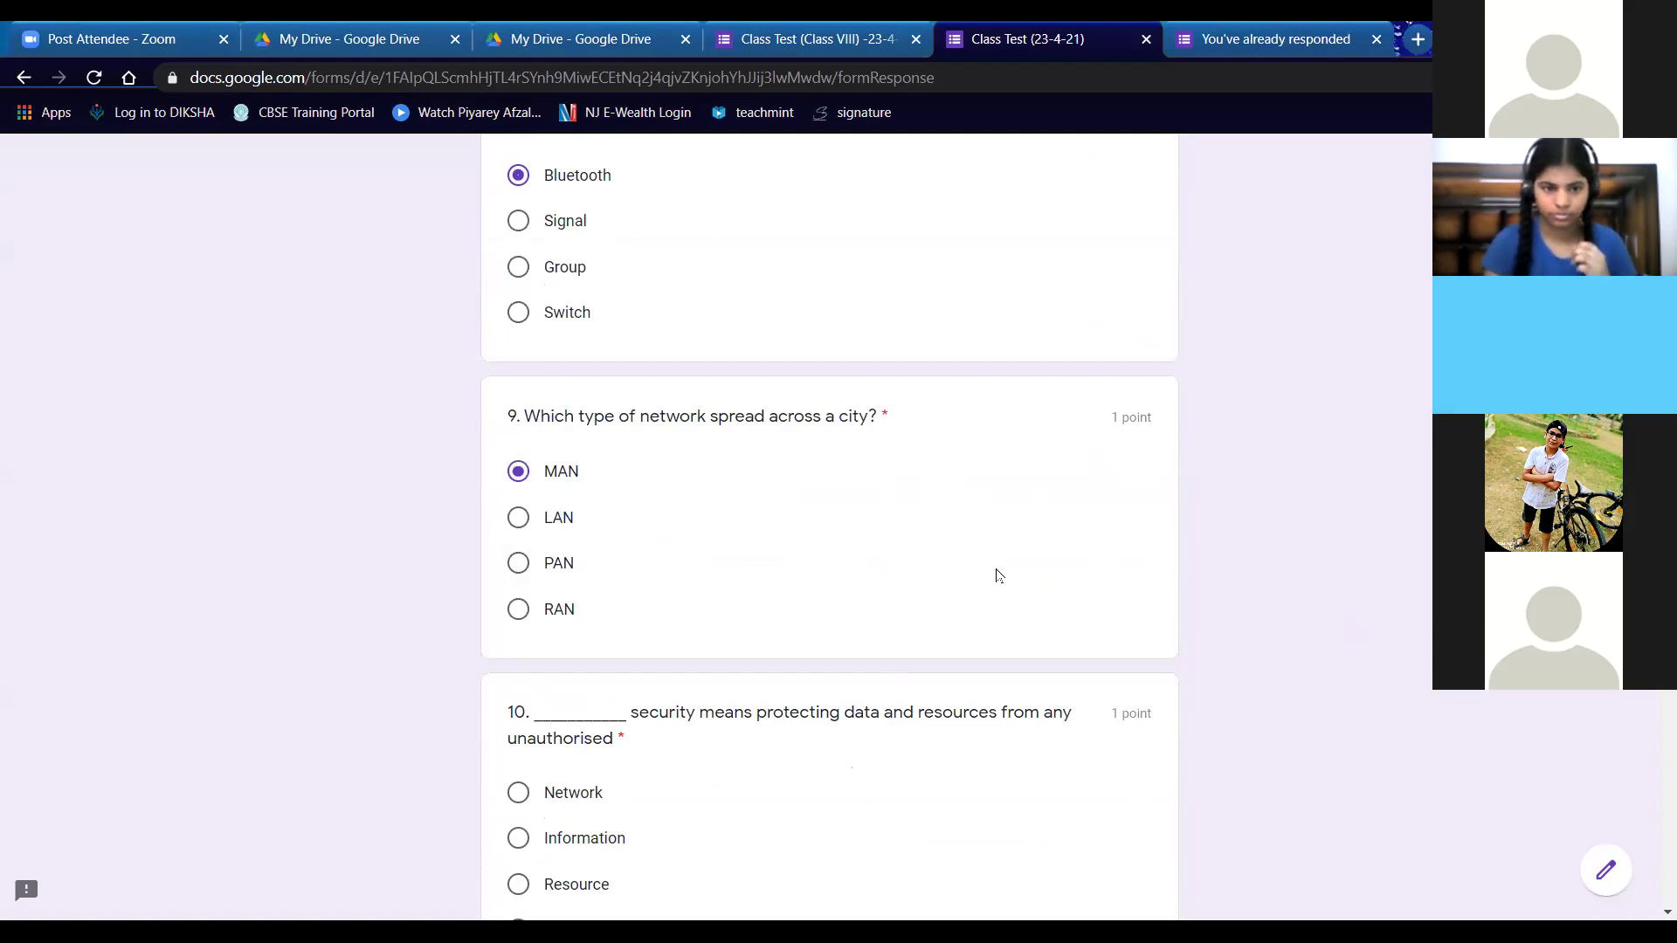
scroll(998, 575, down, 6)
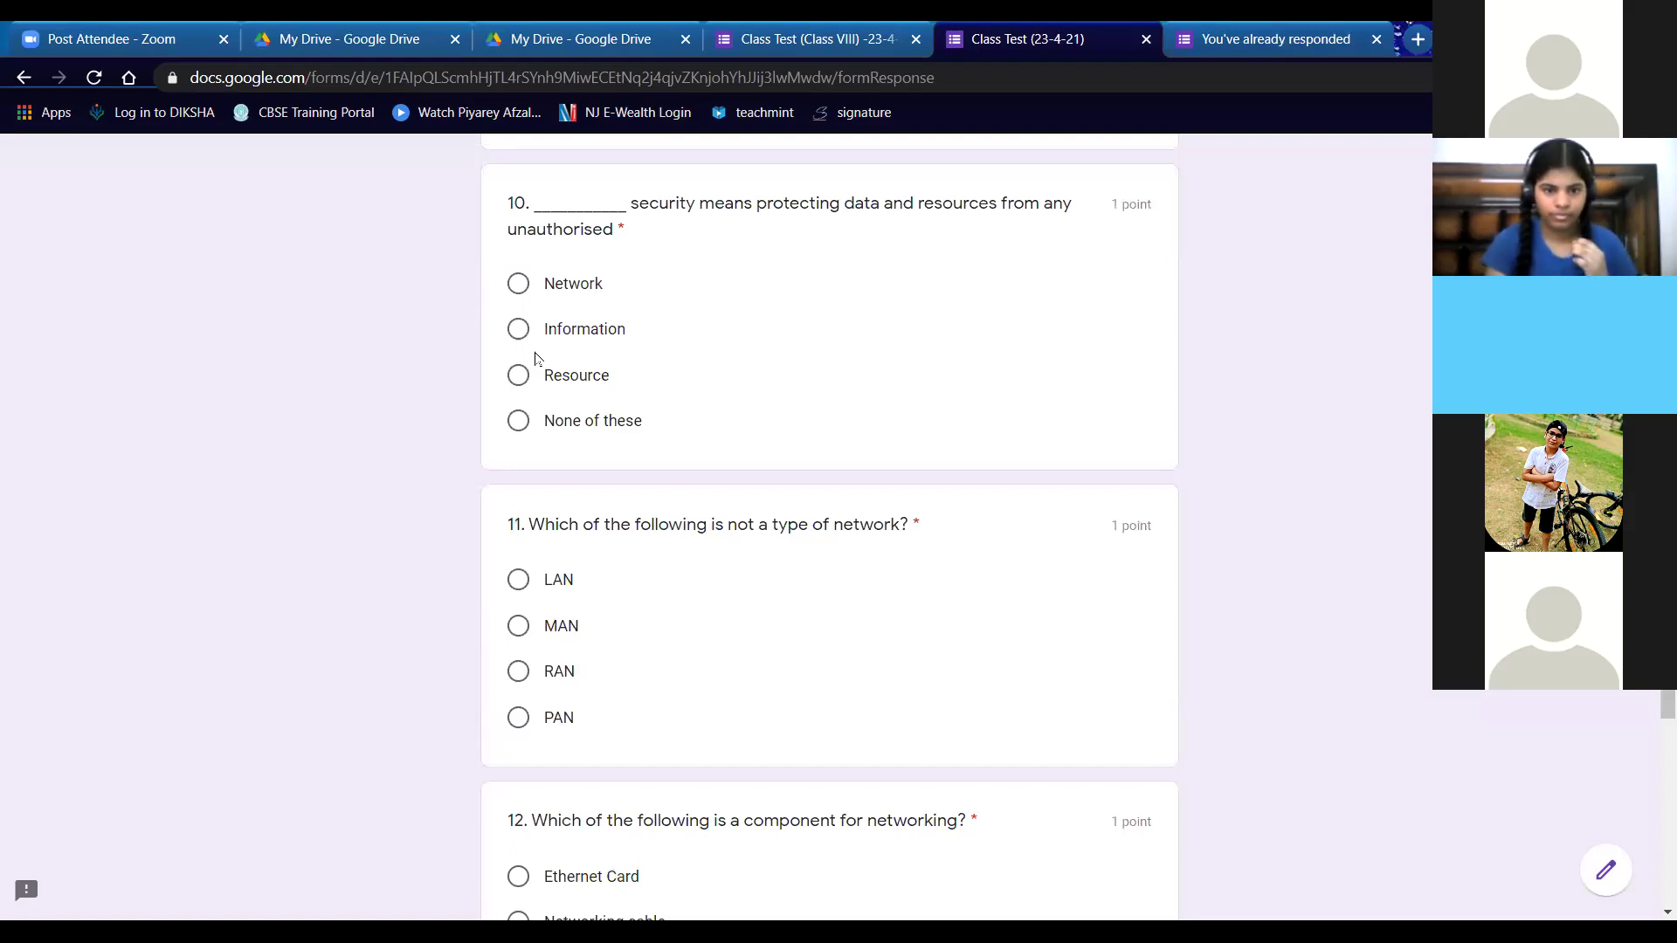
click(547, 283)
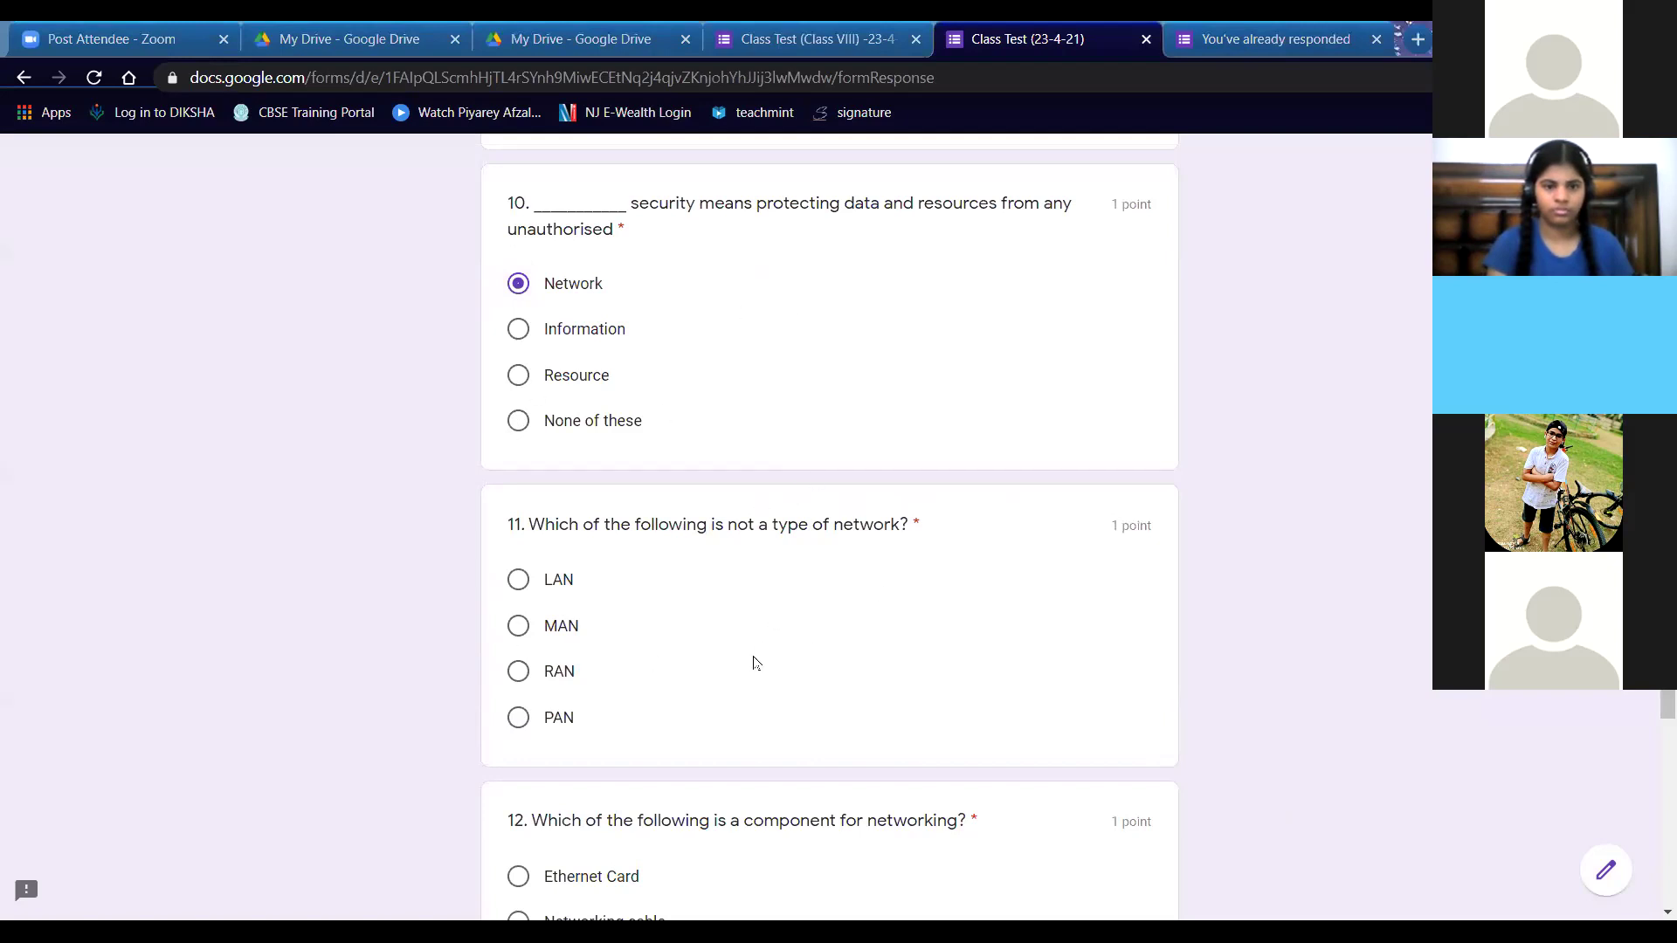
- Answer question 11 on what is not a network type with RAN and question 12 on networking components with Both a and b
click(561, 677)
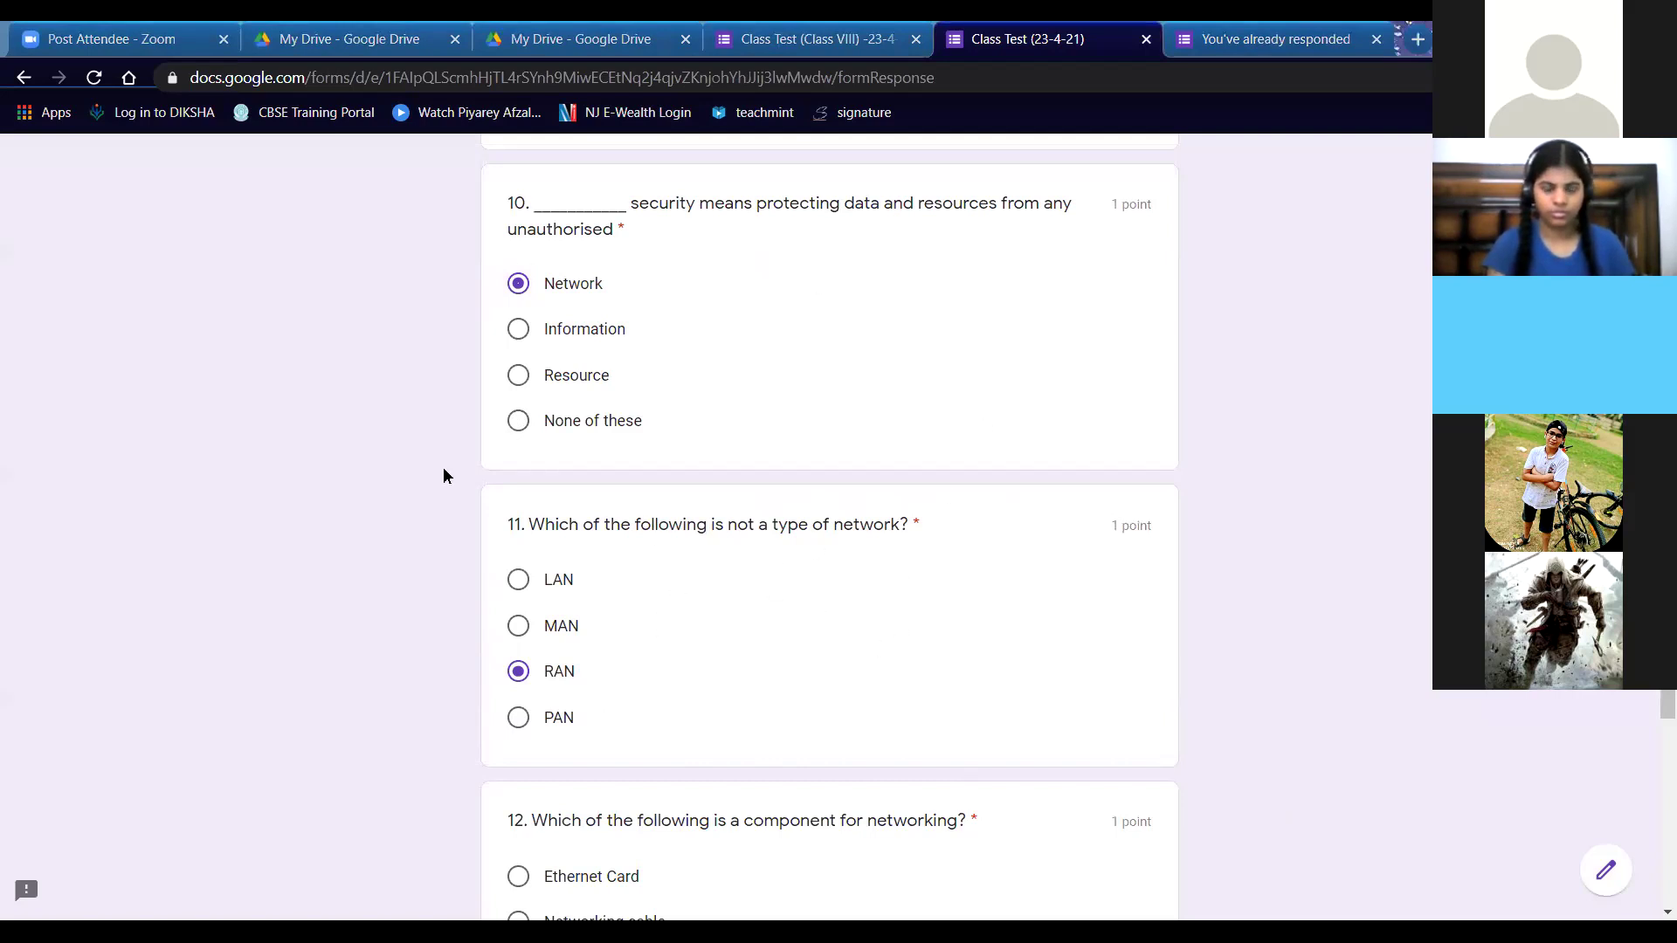
scroll(886, 616, down, 3)
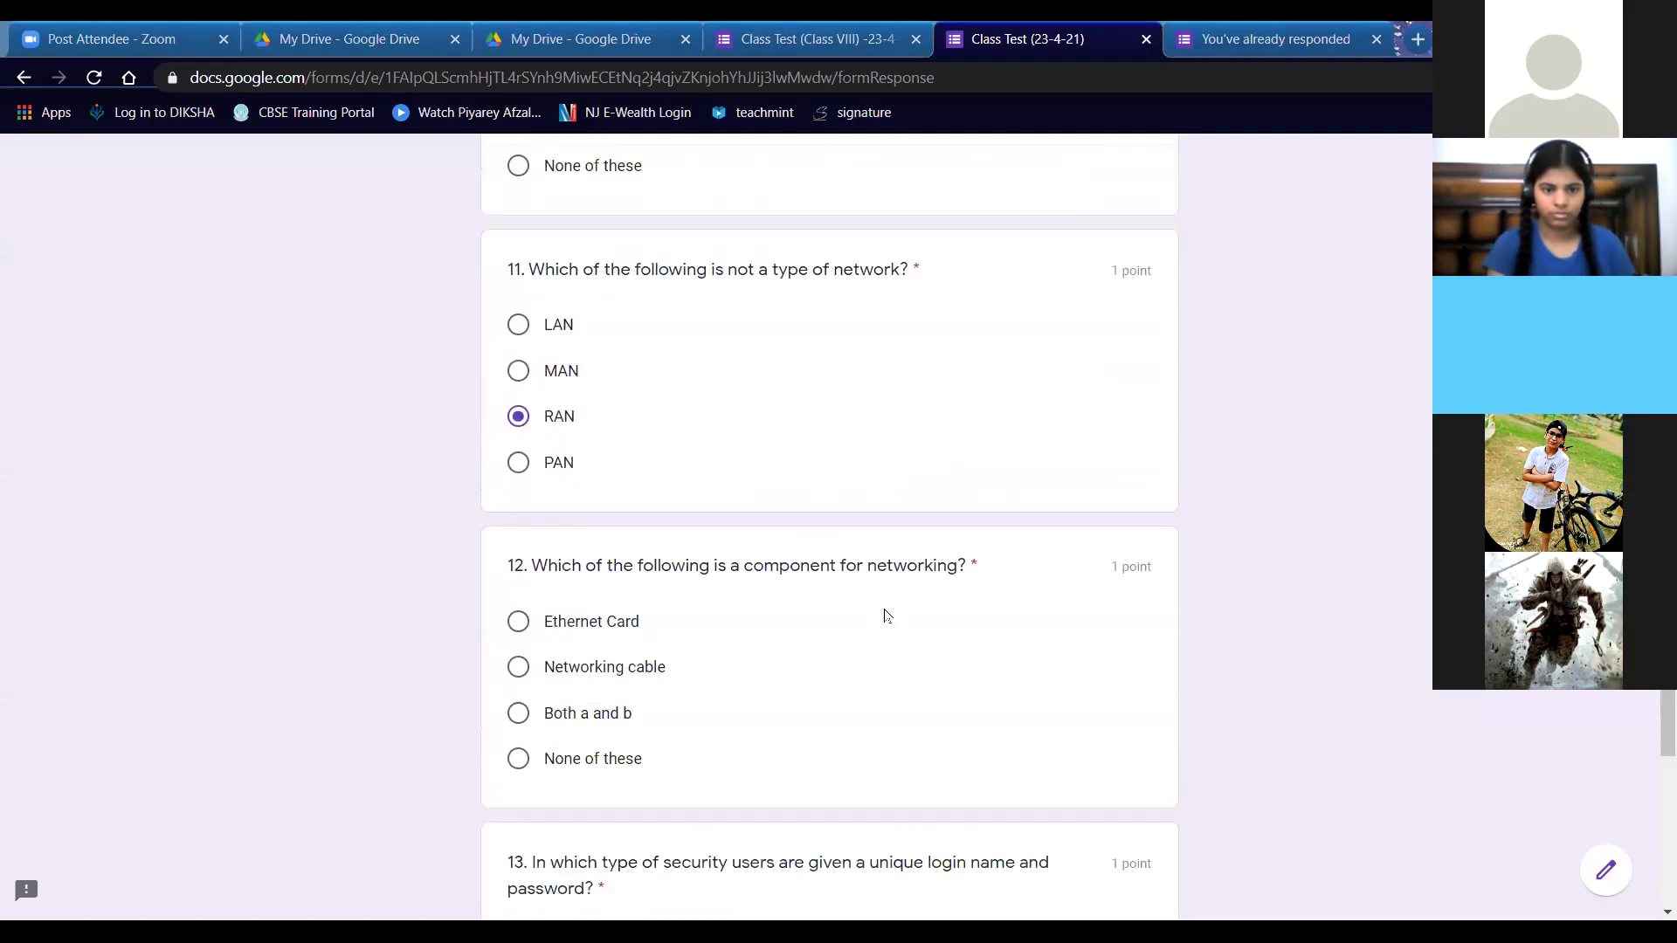
scroll(886, 615, down, 3)
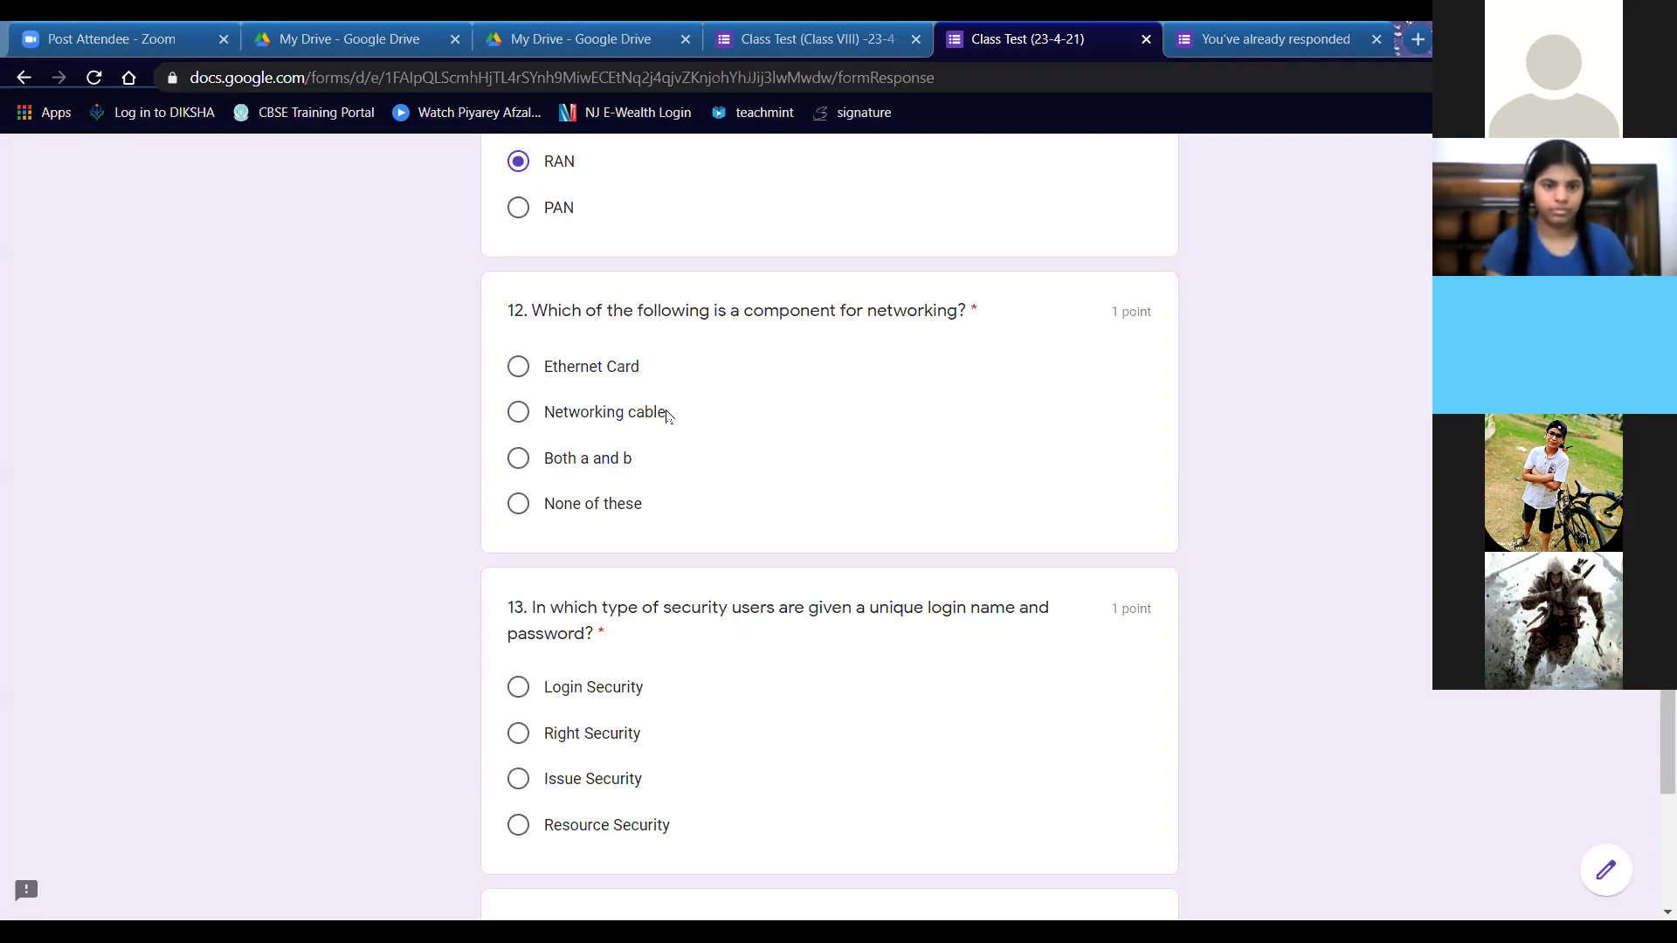
click(638, 460)
- Answer question 13 on security with a unique login name and password with Login Security
scroll(845, 580, down, 3)
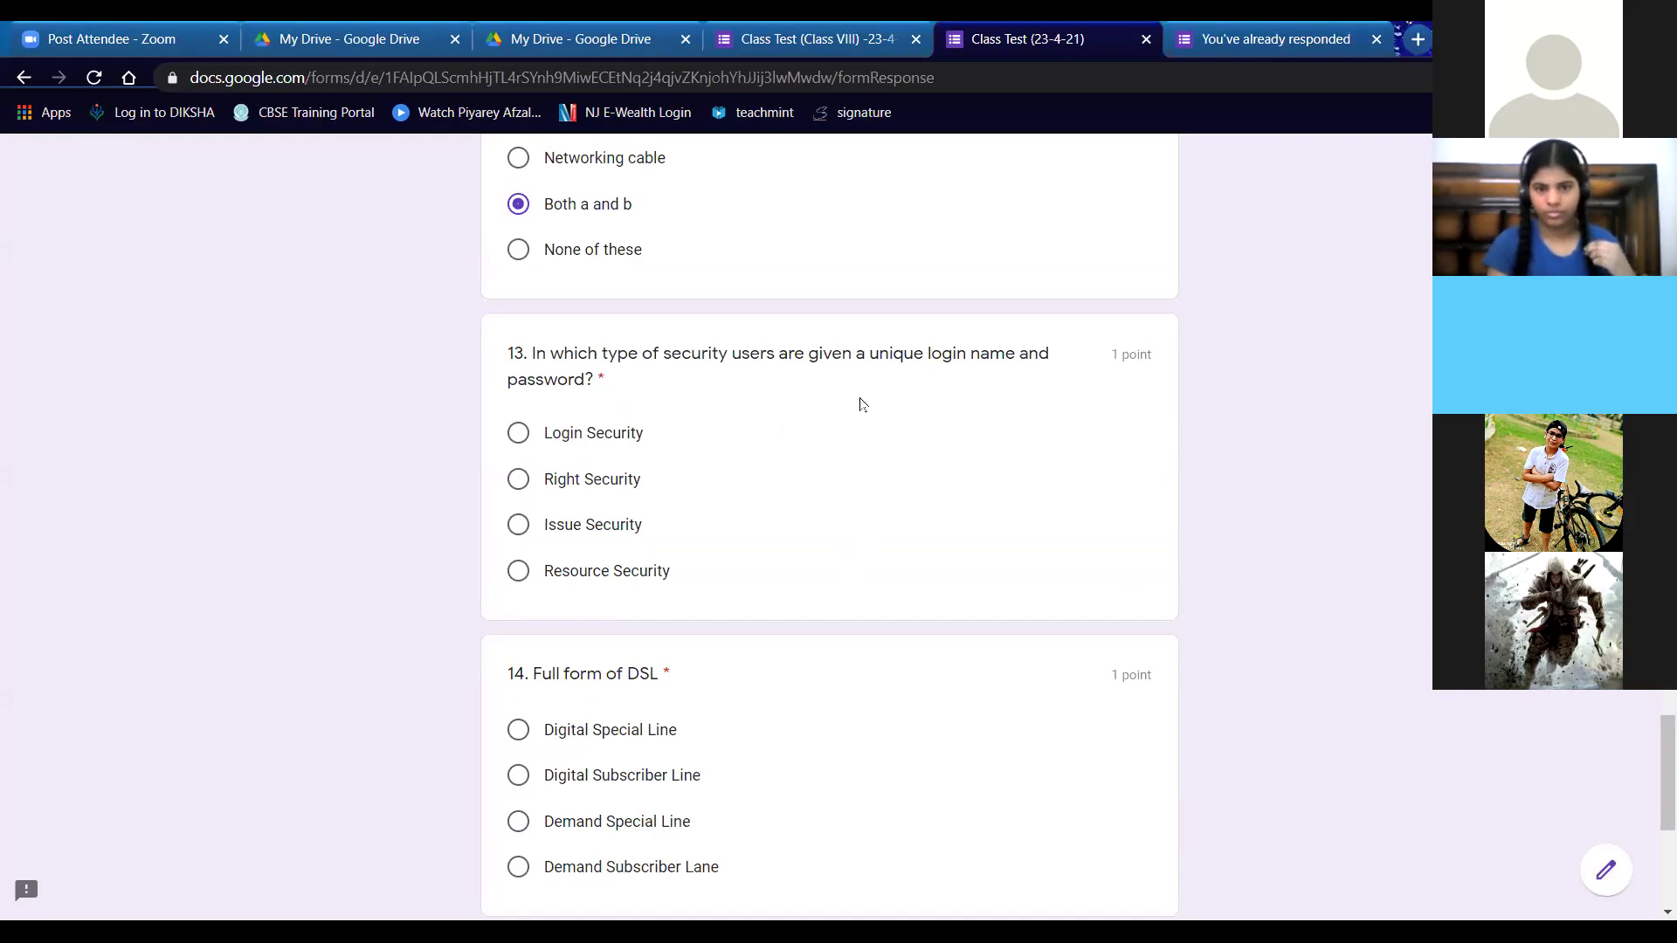
click(619, 441)
scroll(869, 541, down, 3)
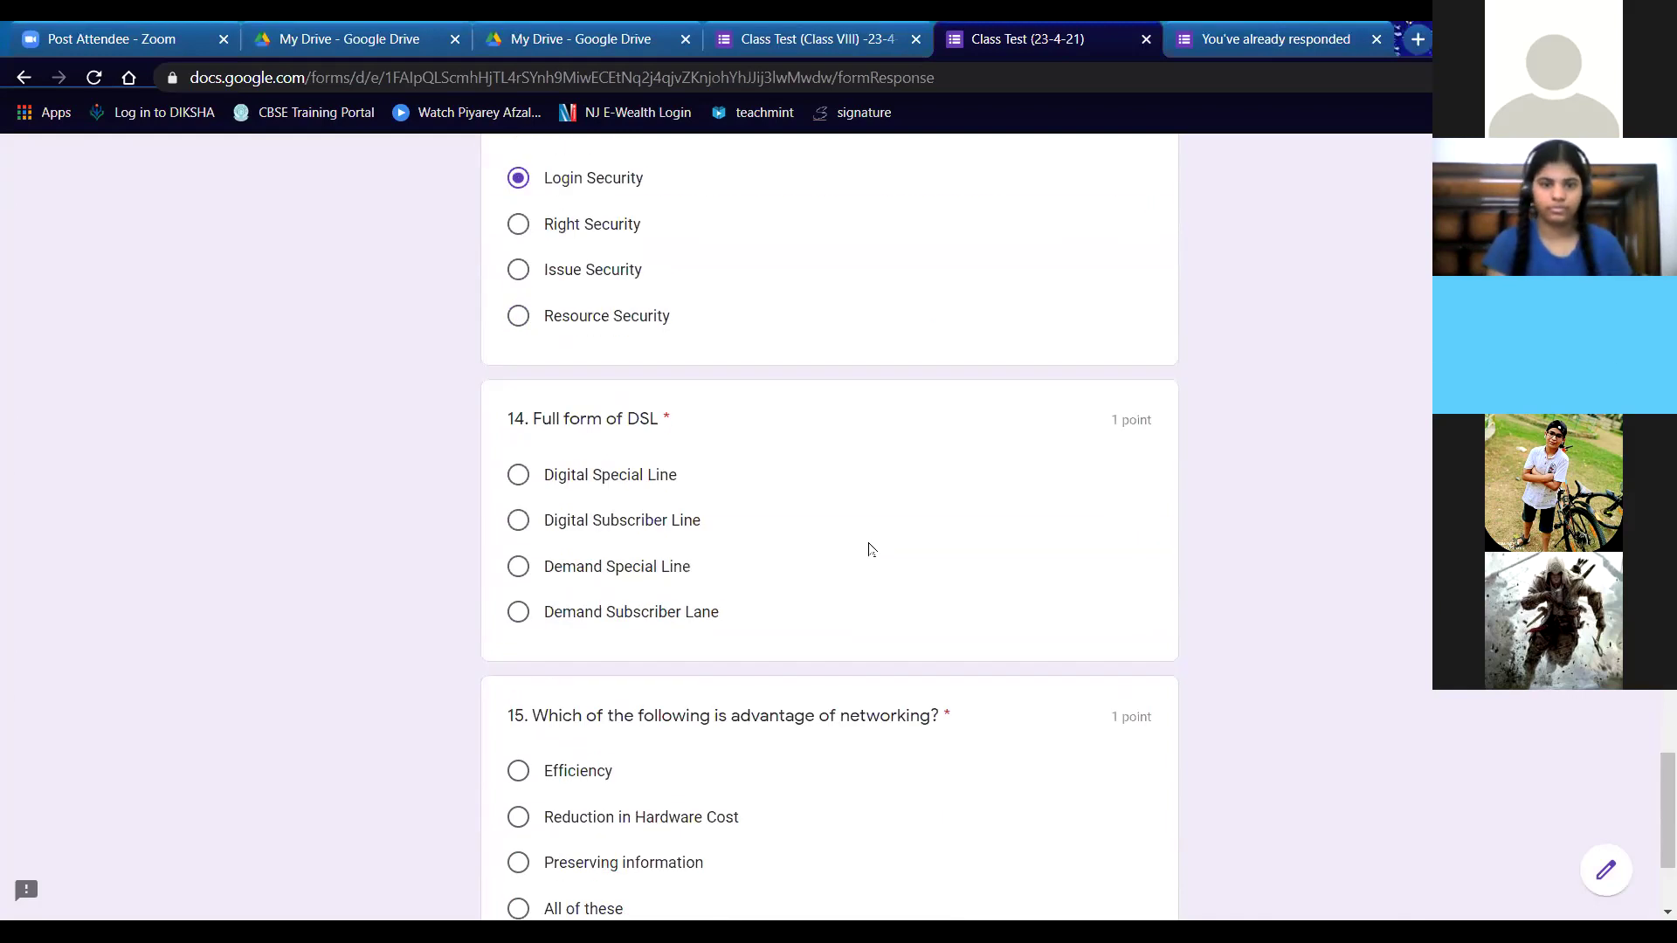
- Answer question 14 on the full form of DSL with Digital Subscriber Line and question 15 with All of these, and submit the test
scroll(869, 549, down, 3)
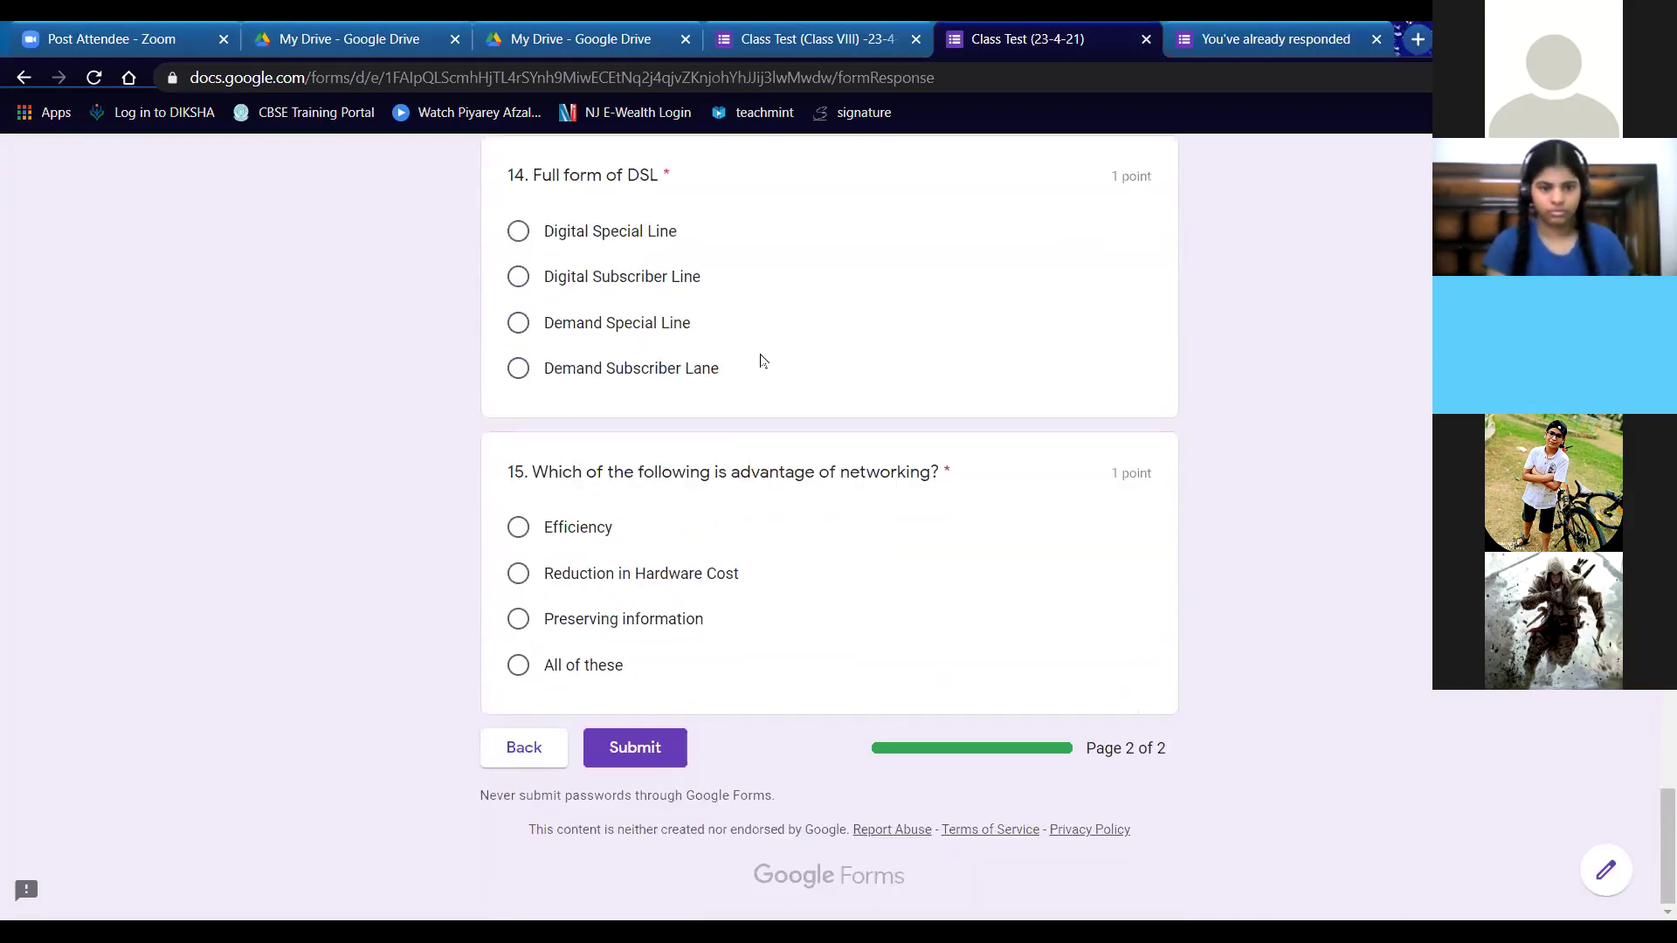
click(681, 279)
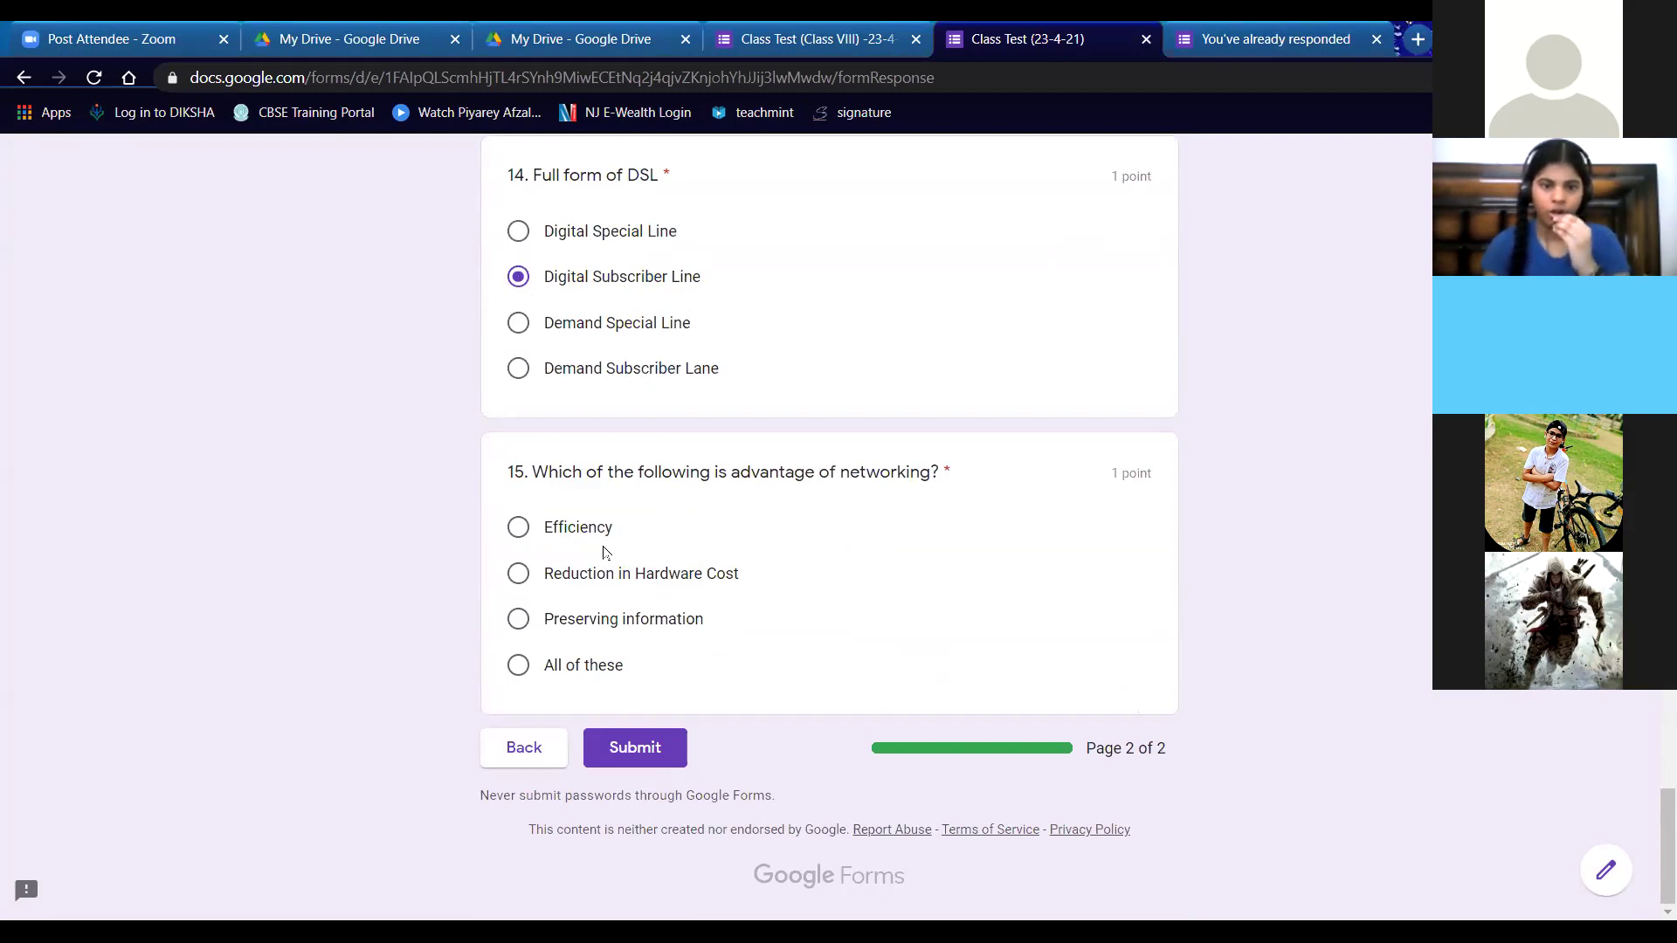
click(599, 673)
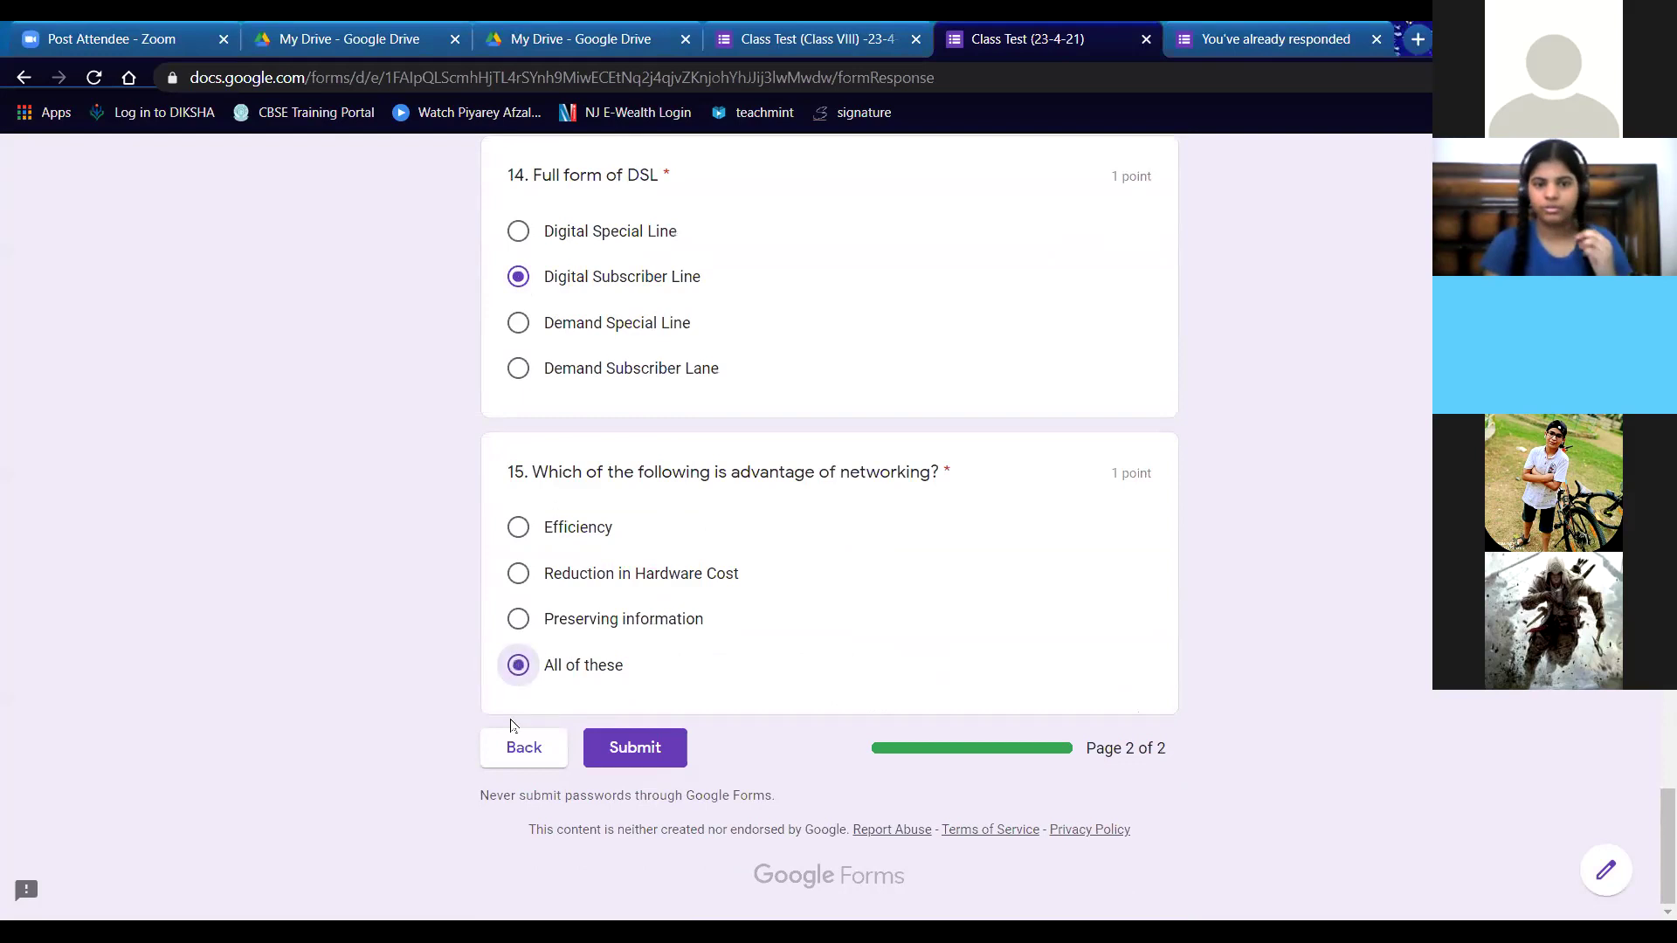
click(659, 744)
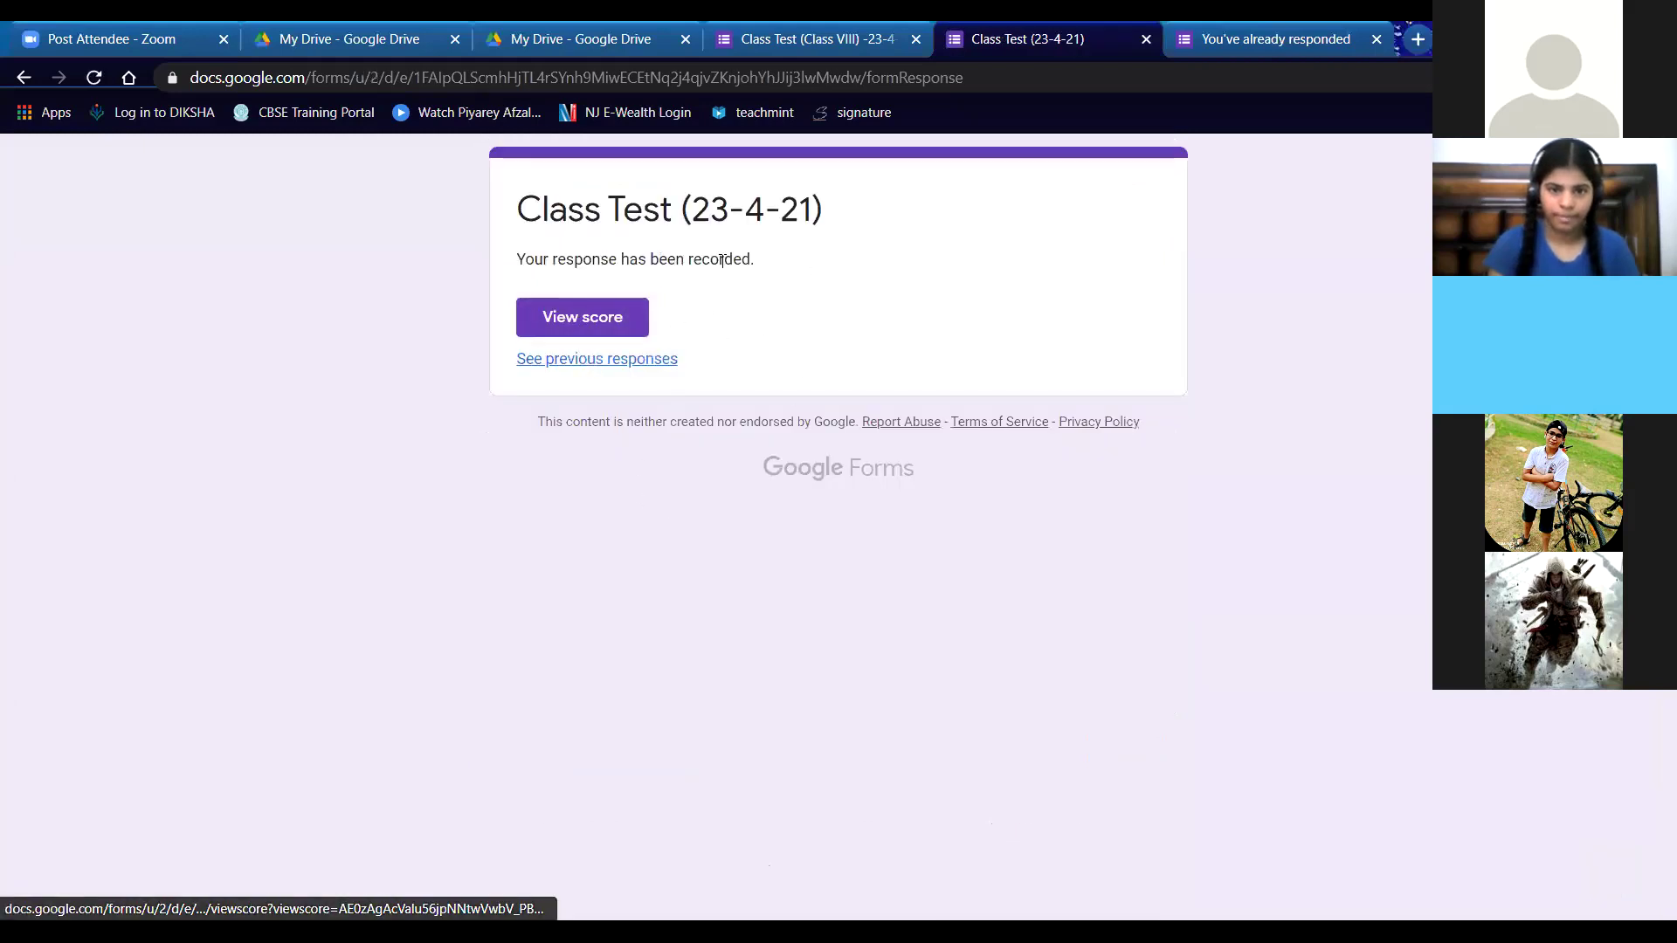
- Open the score of the submitted class test and review the total points and the marking of the individual answers
click(599, 328)
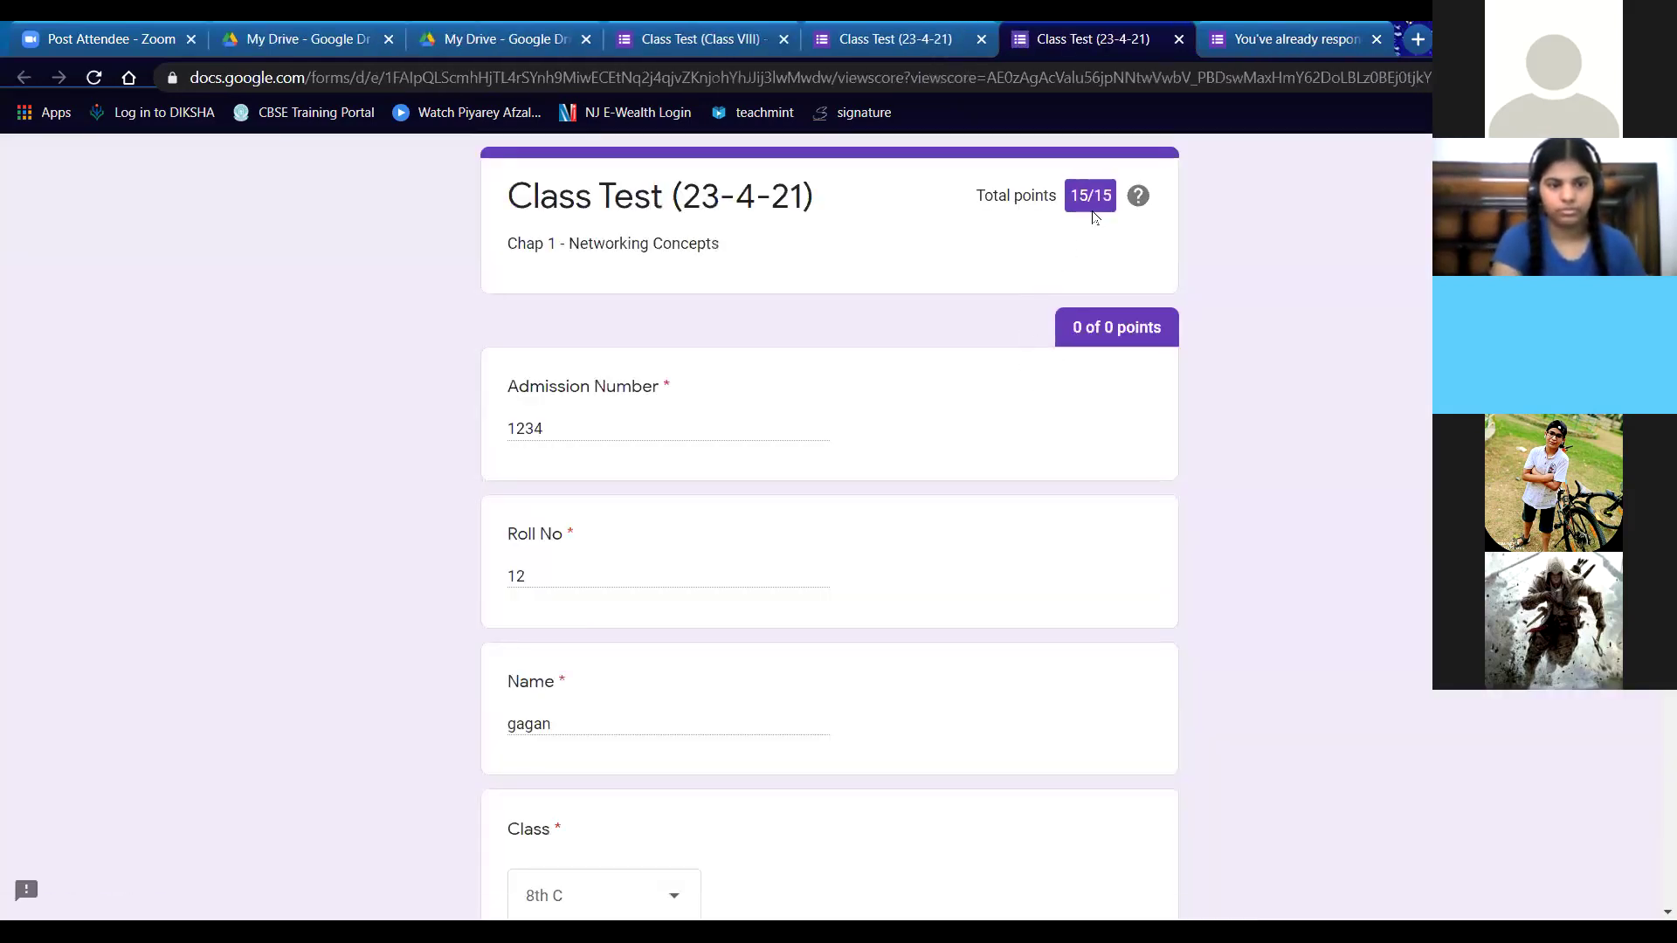
scroll(868, 513, down, 14)
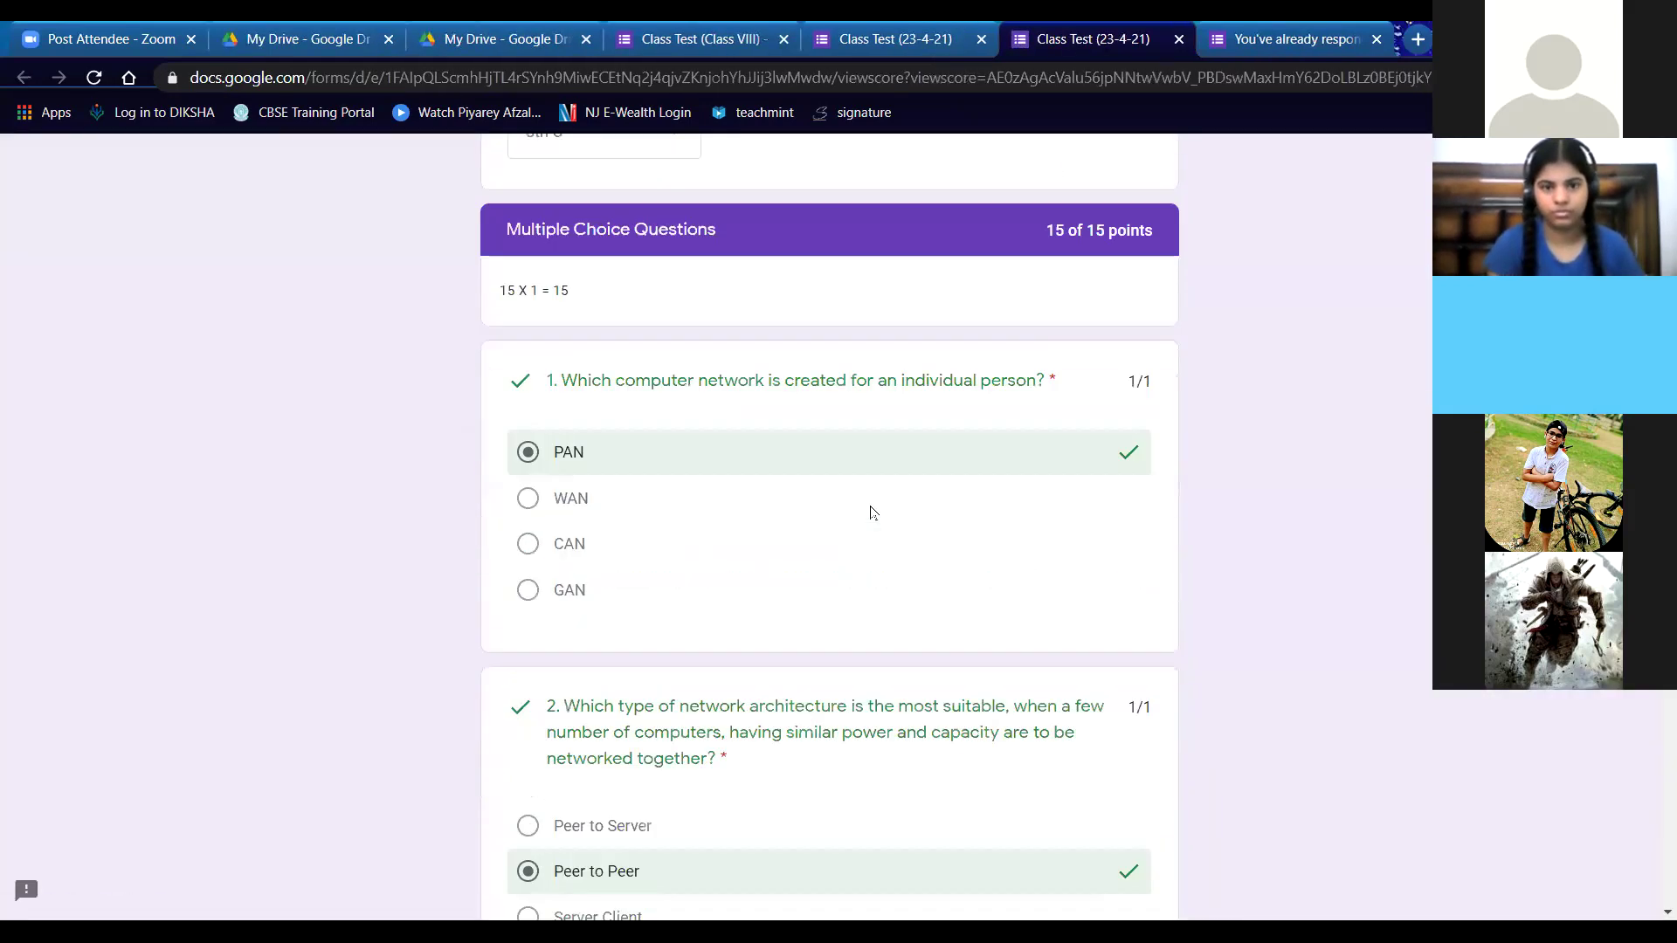
scroll(866, 518, down, 4)
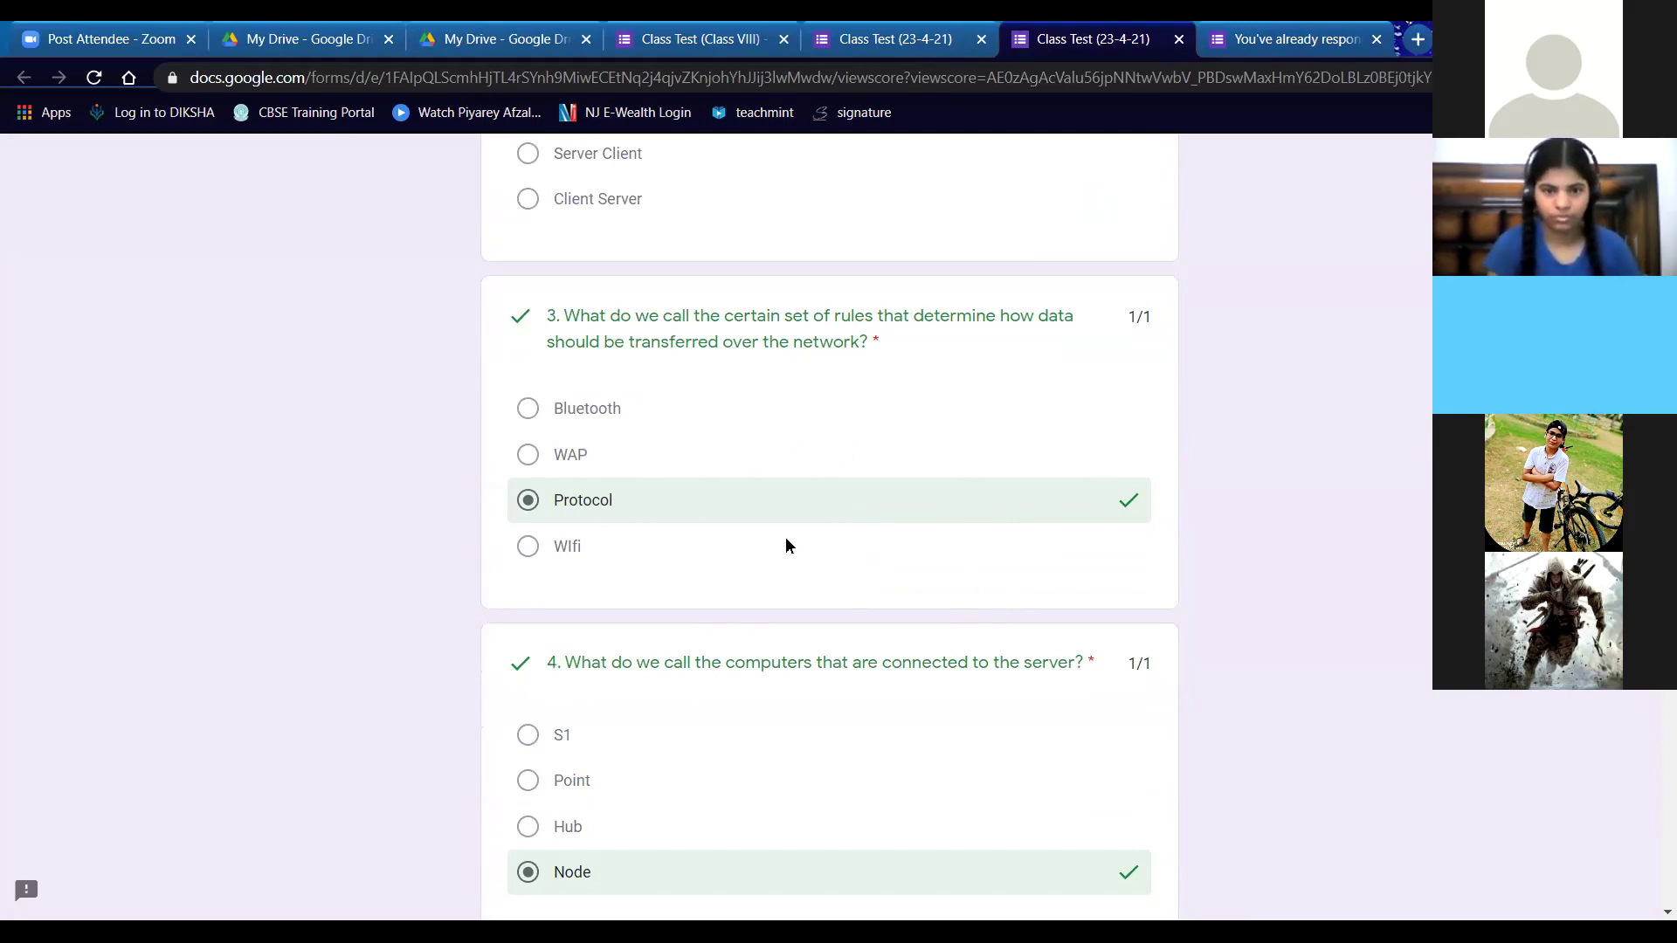
scroll(786, 541, down, 17)
scroll(786, 542, down, 9)
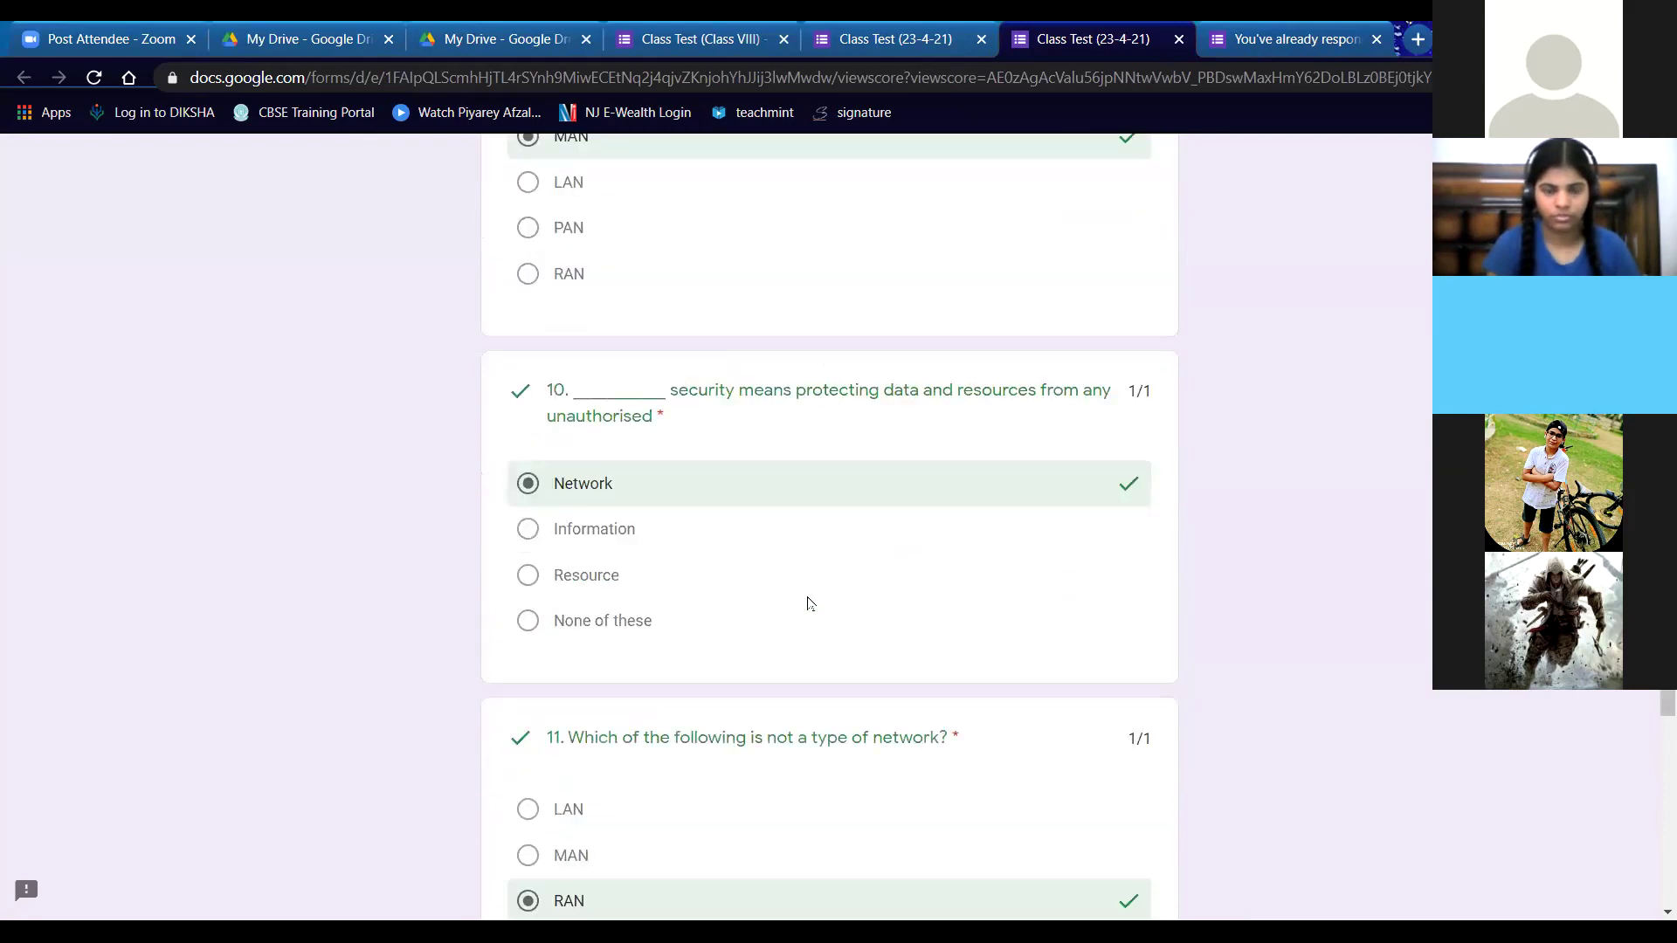
scroll(804, 599, up, 20)
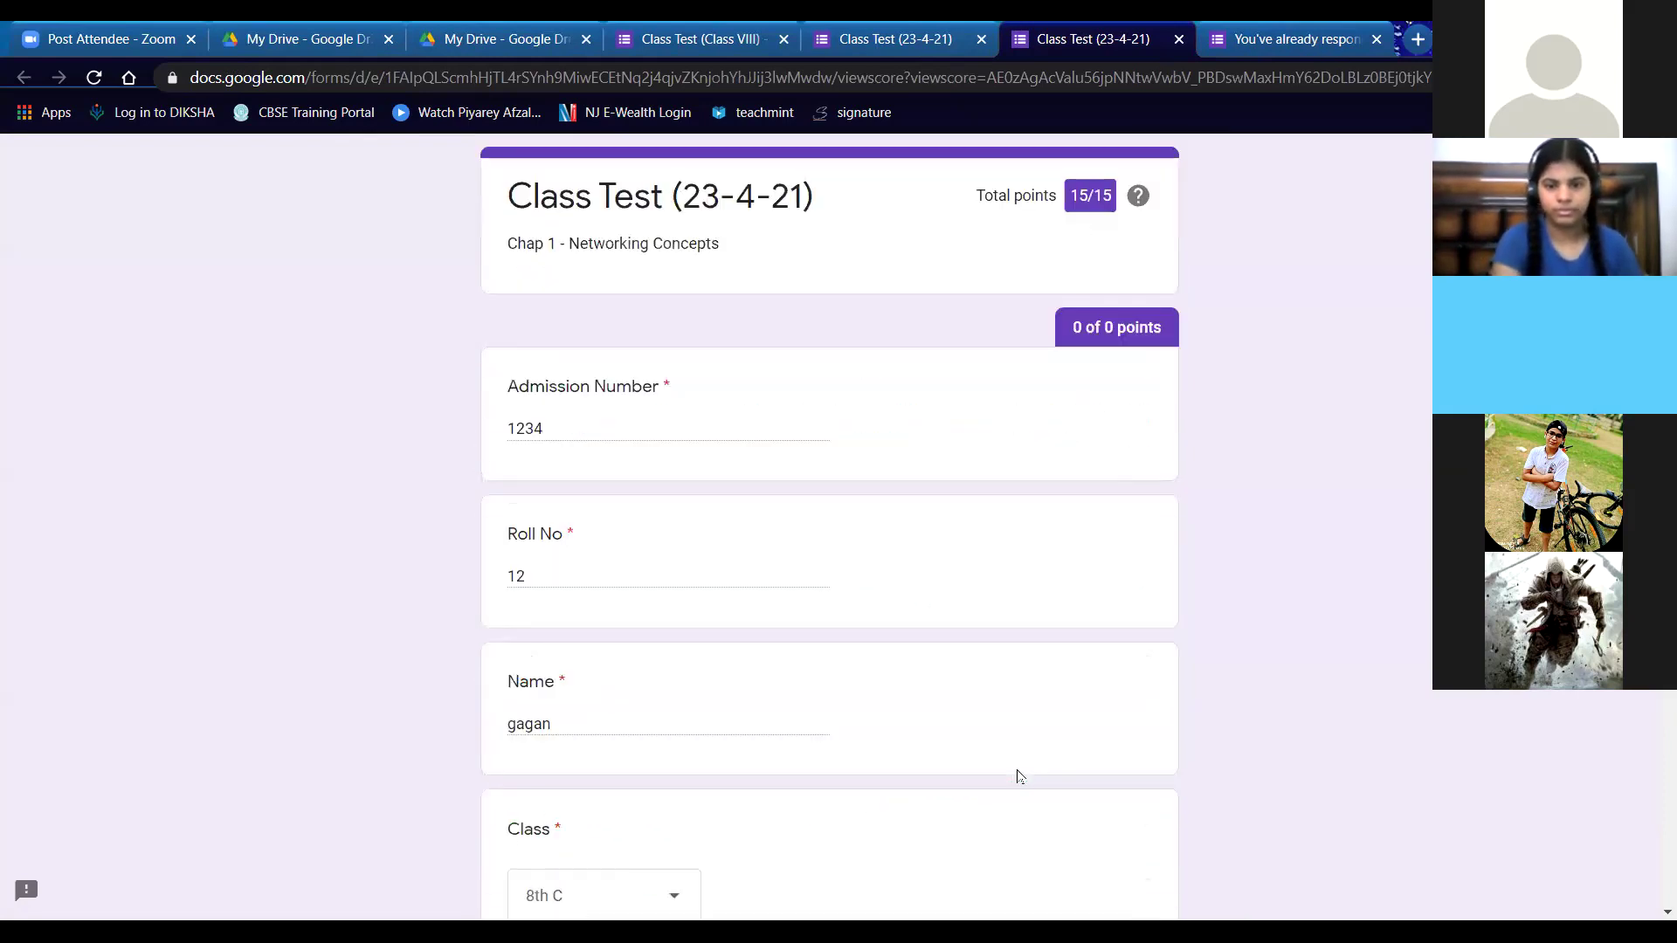